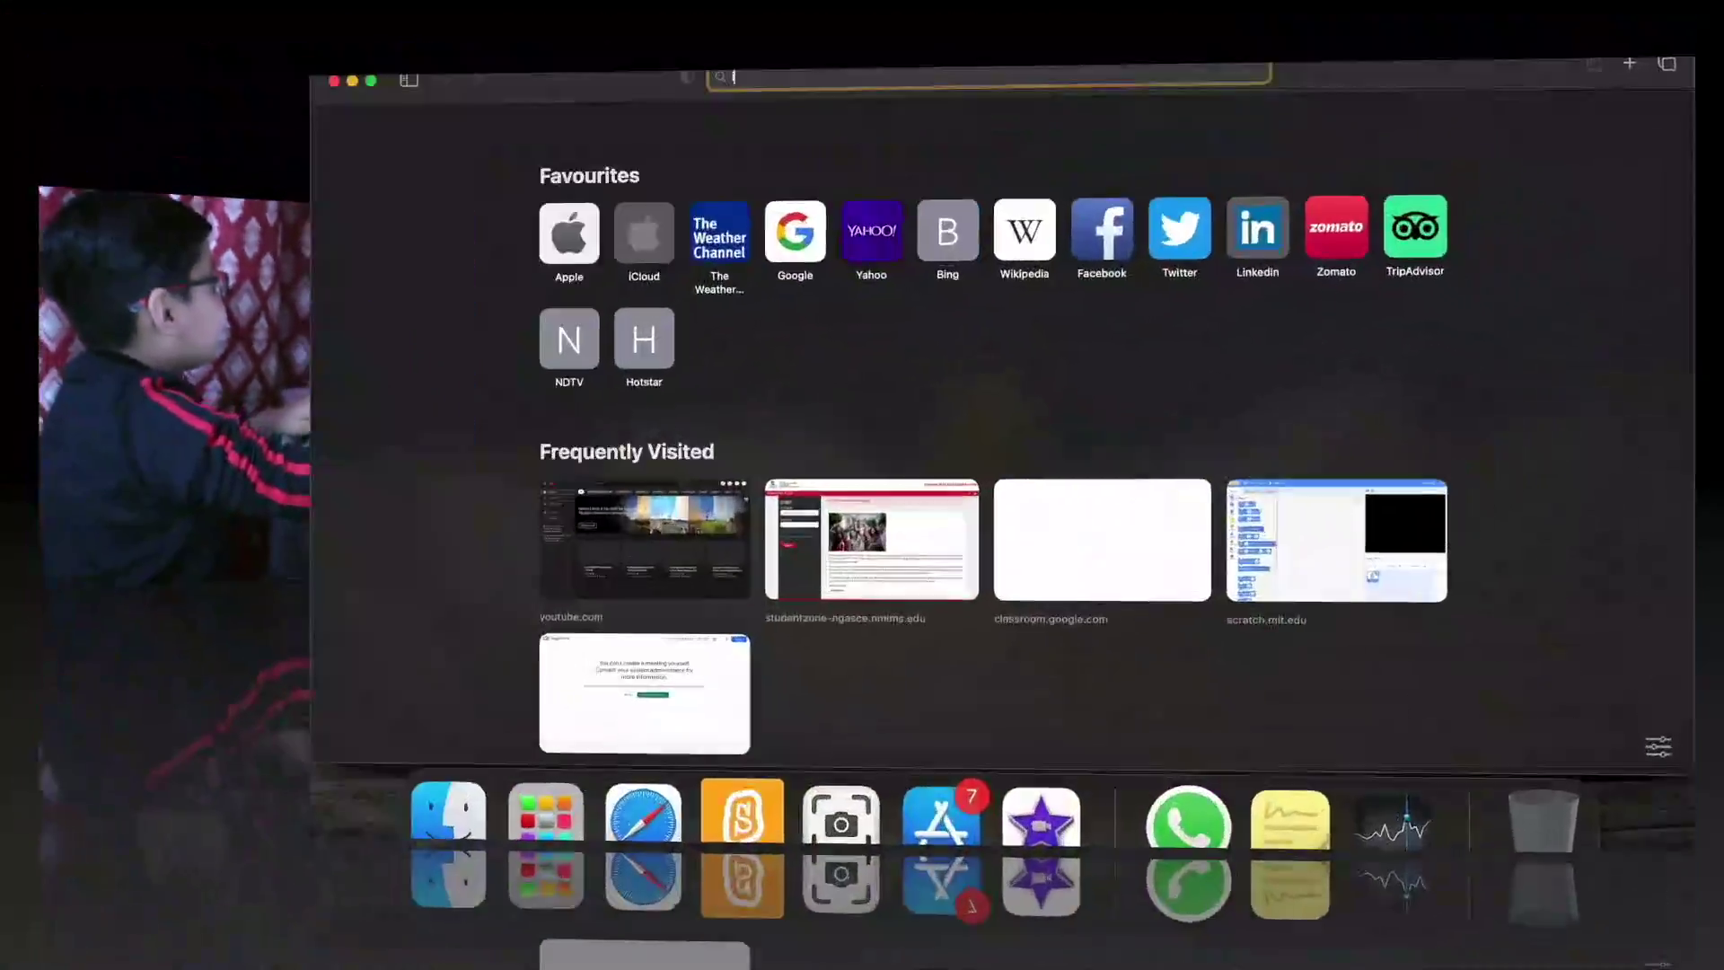
Search Google for 'indian talent olympiad' and open the official indiantalent.org site.
text(indian)
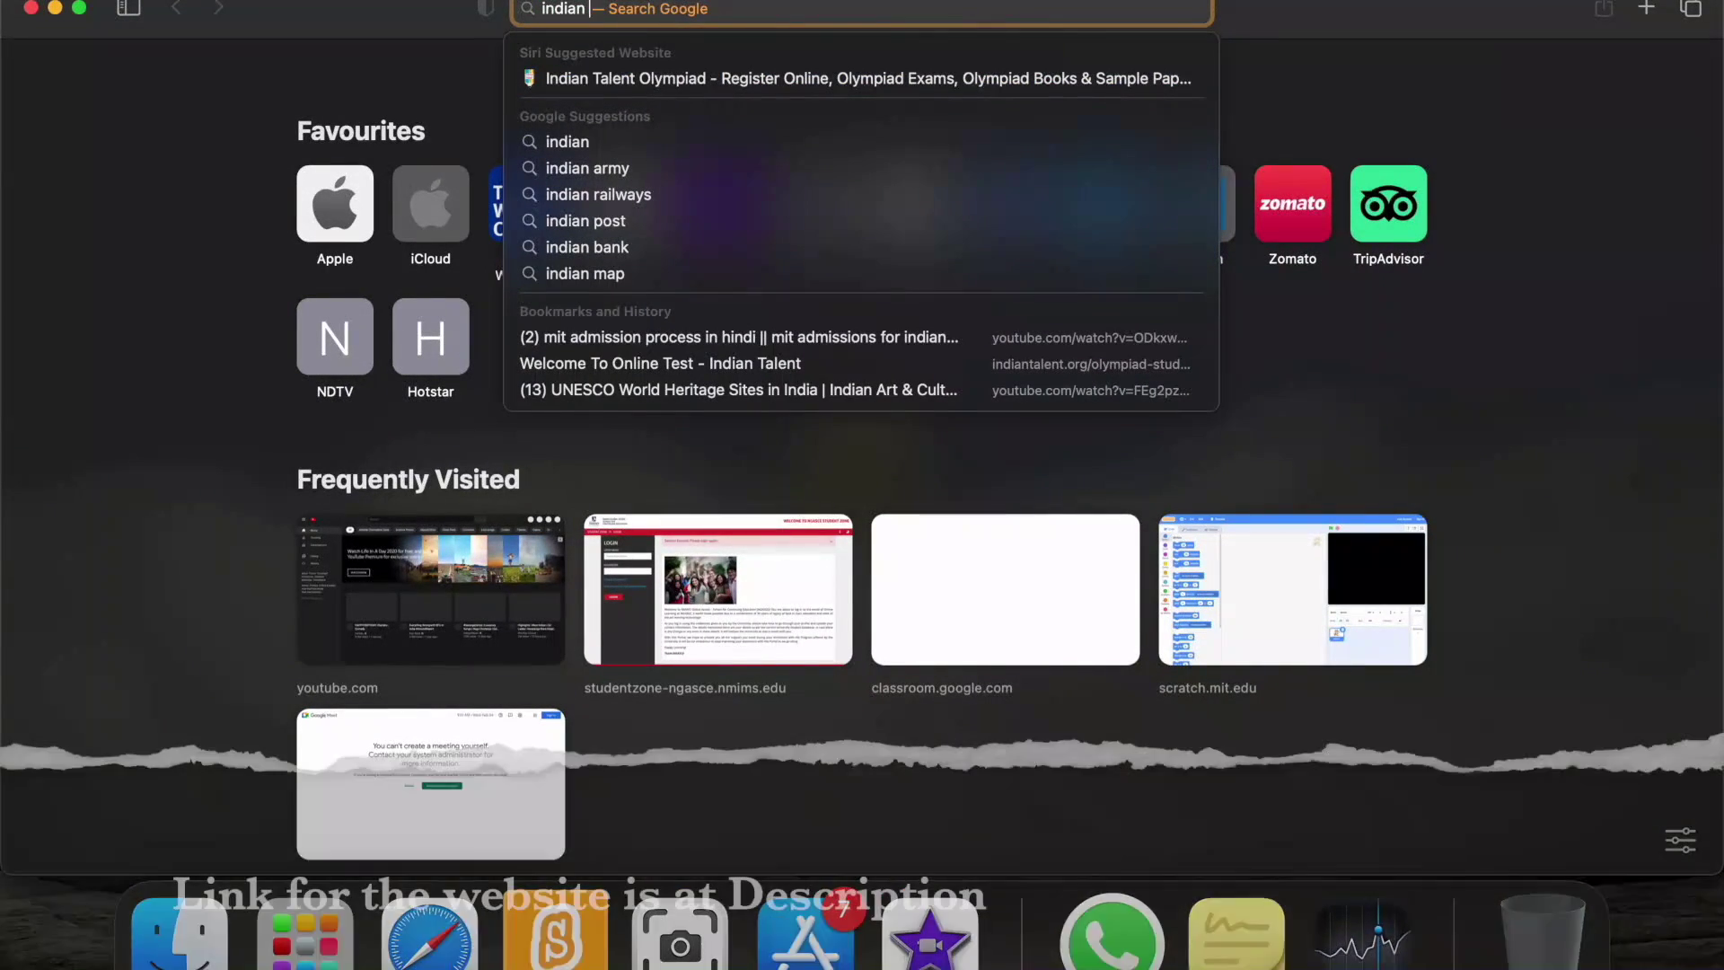
text( talen)
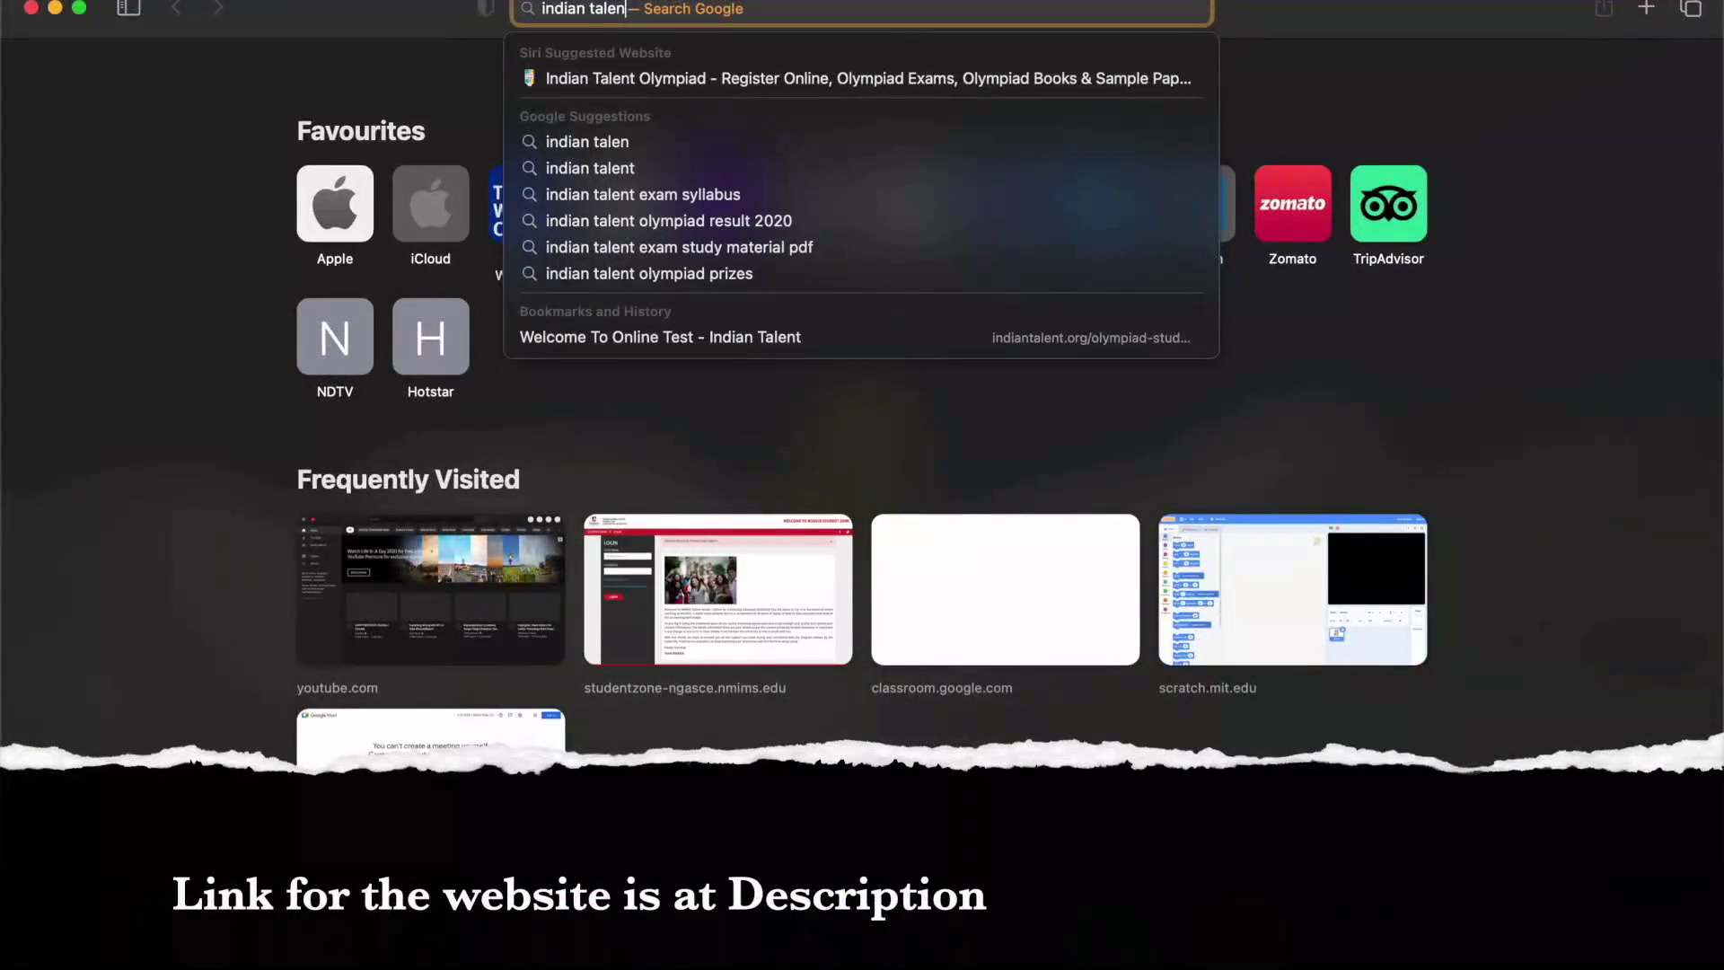
text(t ol)
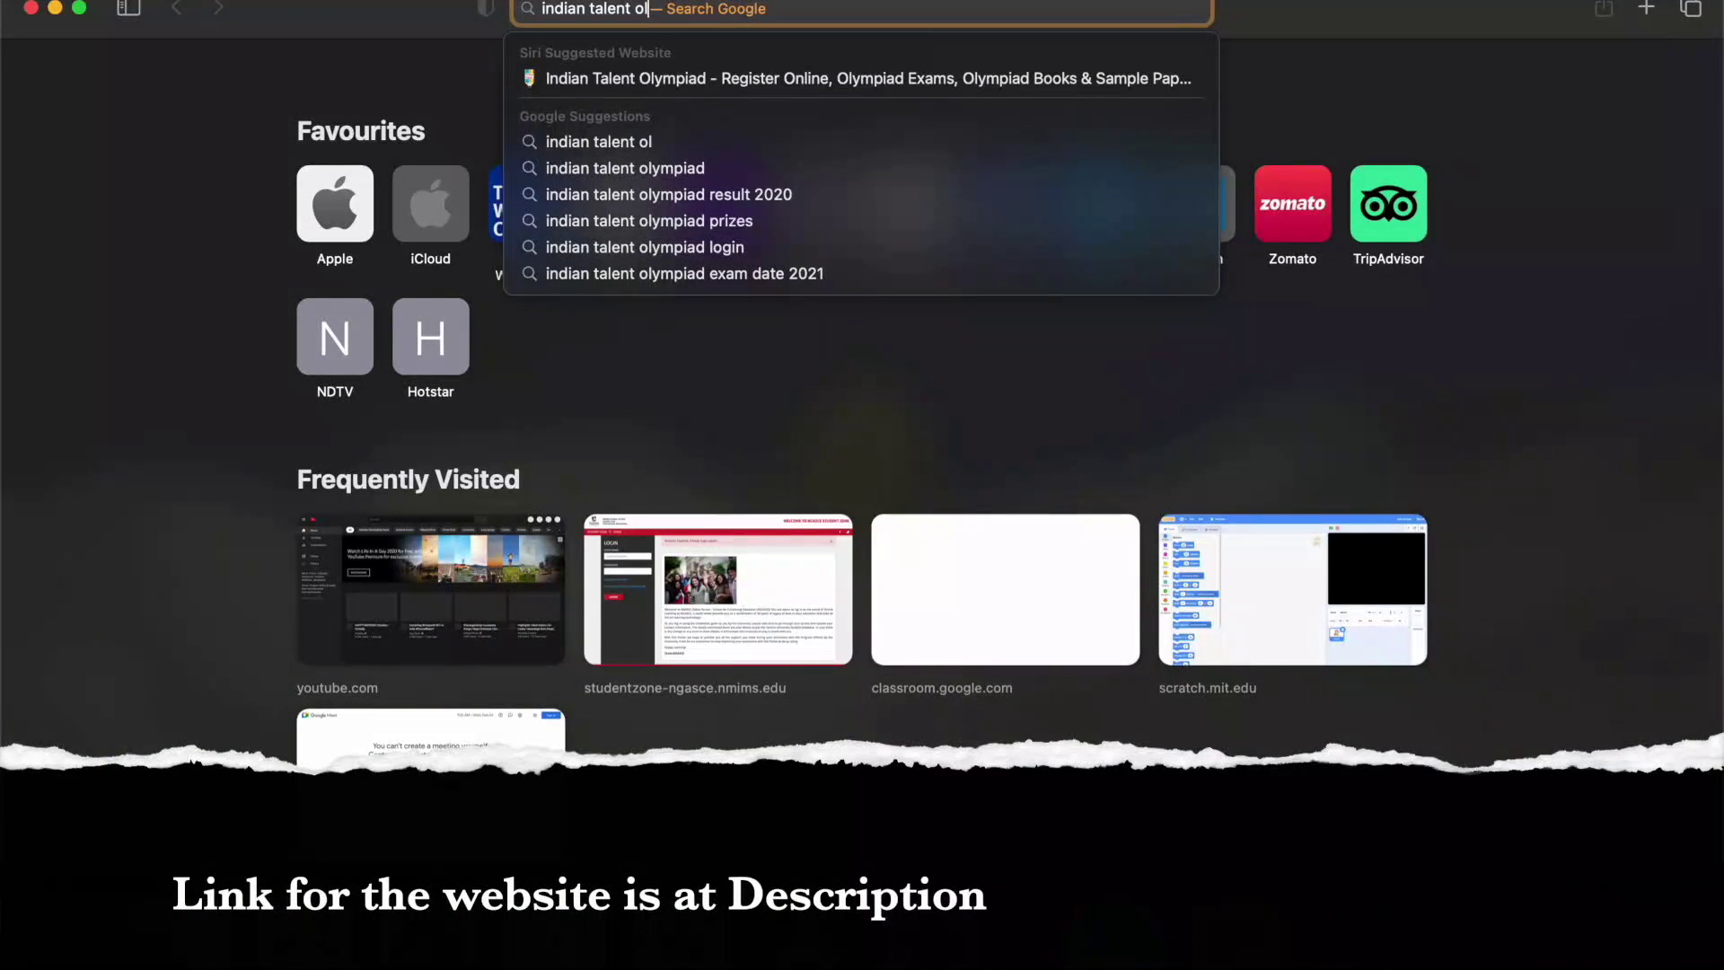
text(ympiad)
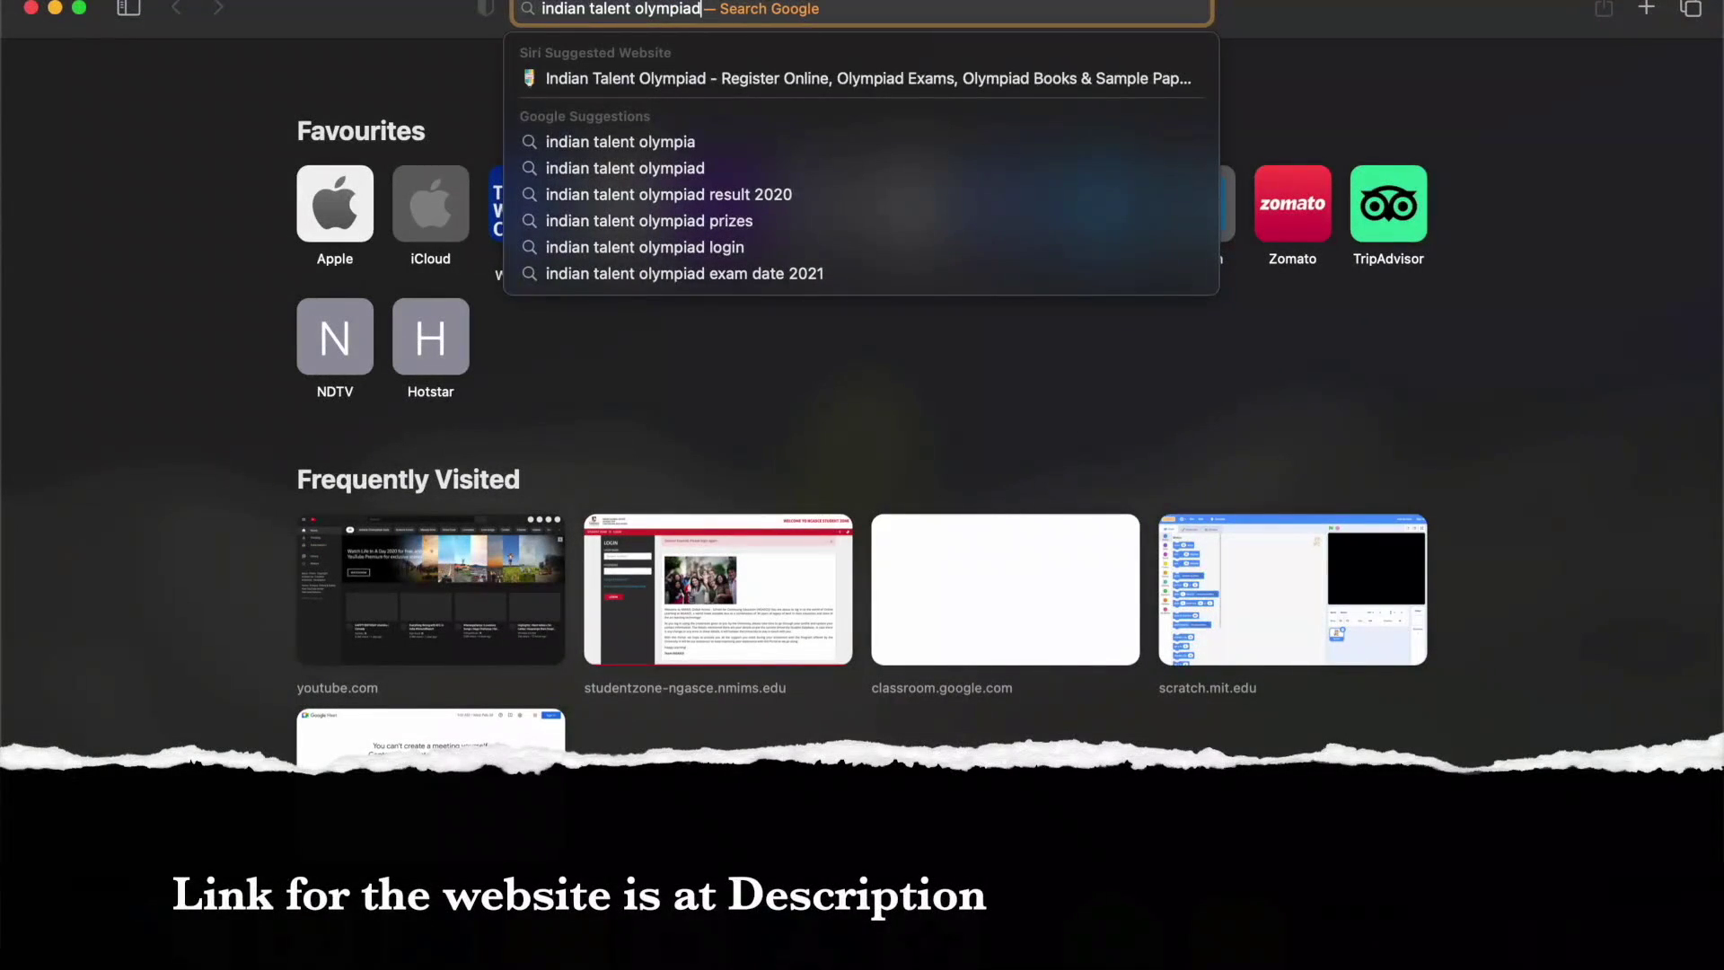
key(Return)
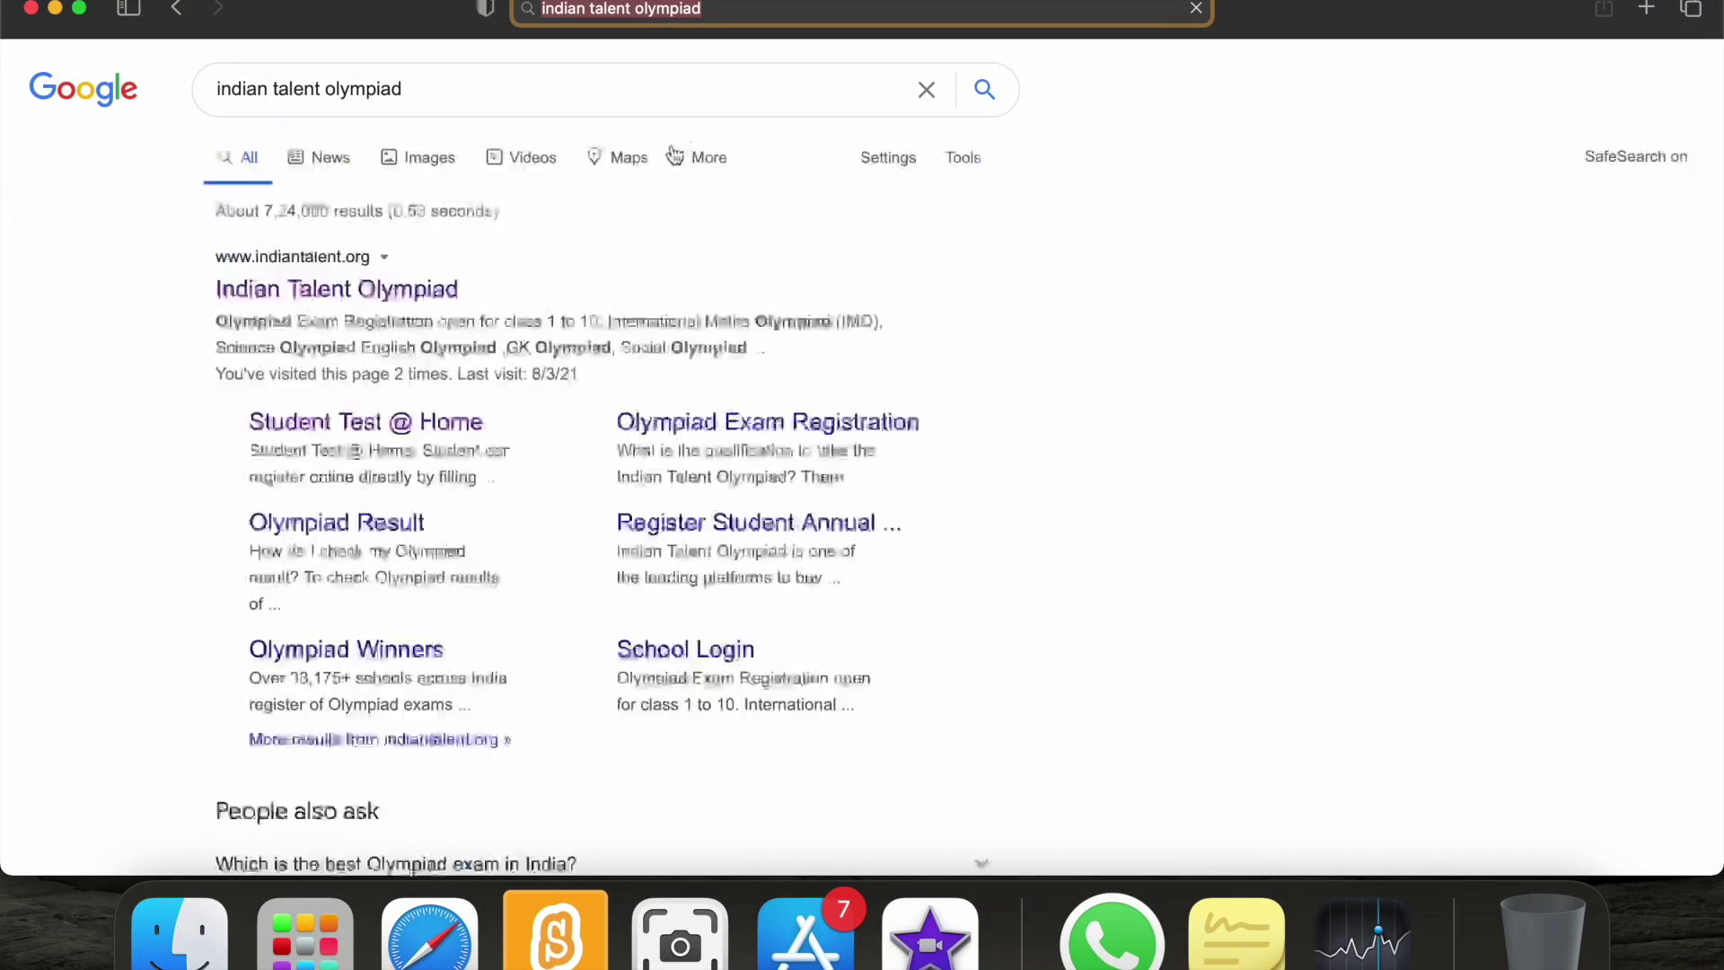
click(418, 290)
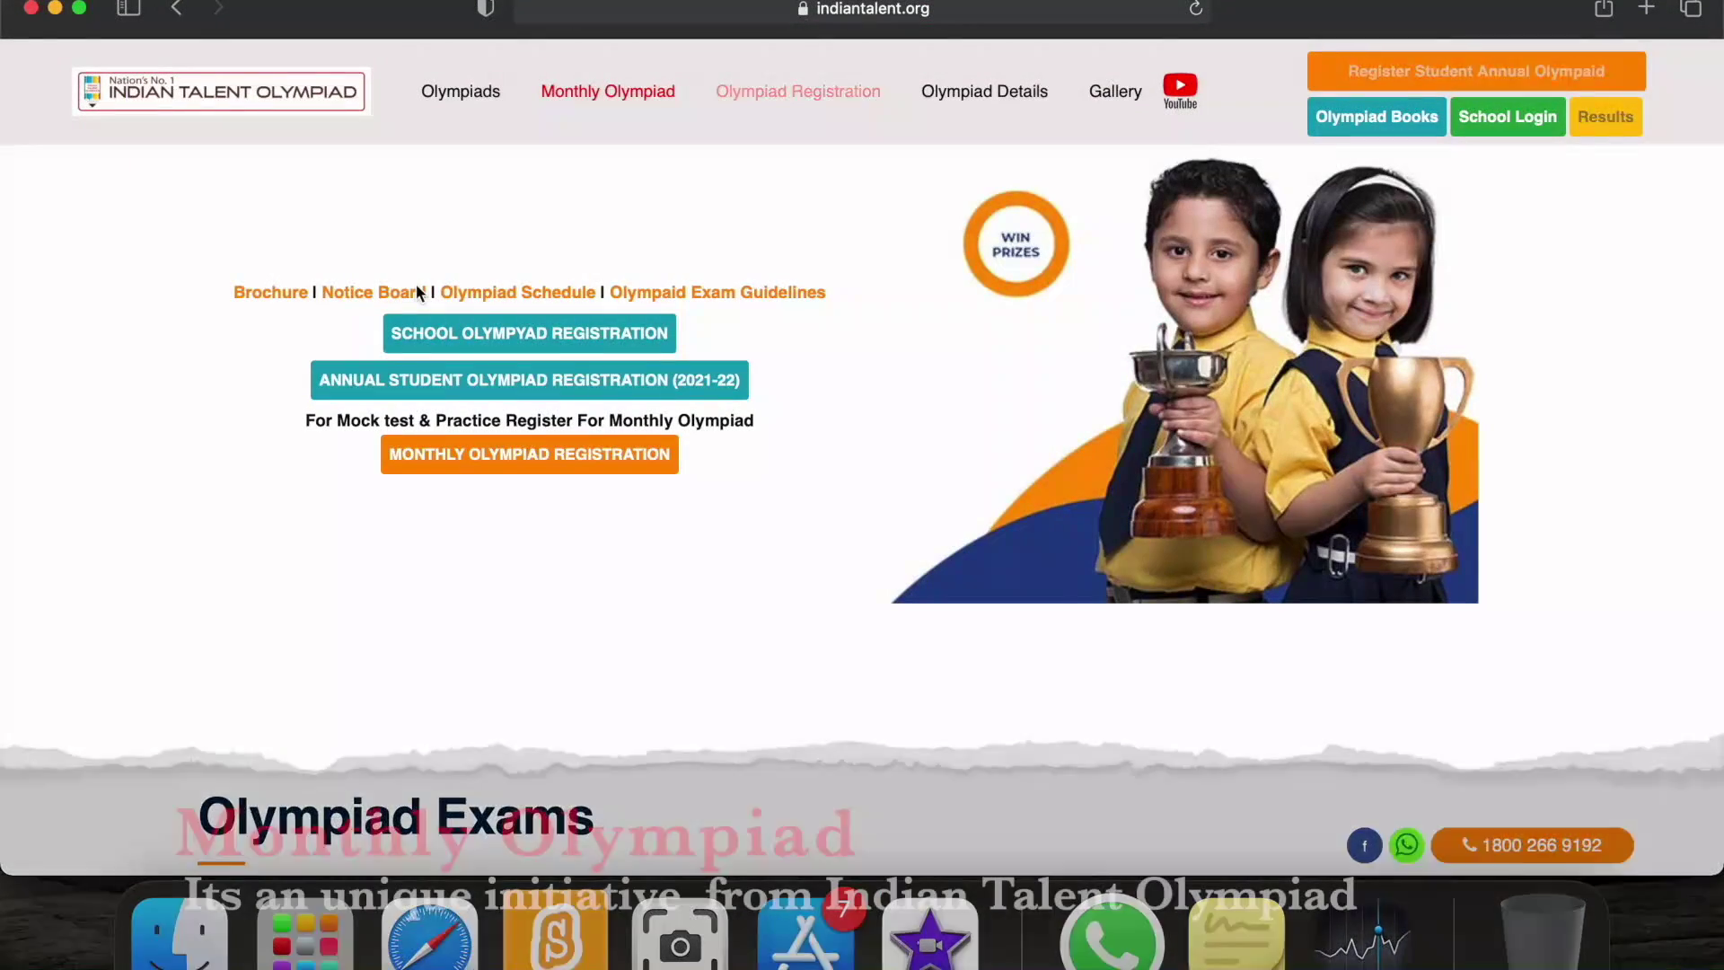
Open the Monthly Olympiad registration form and enter the student's full name and e-mail address.
click(536, 462)
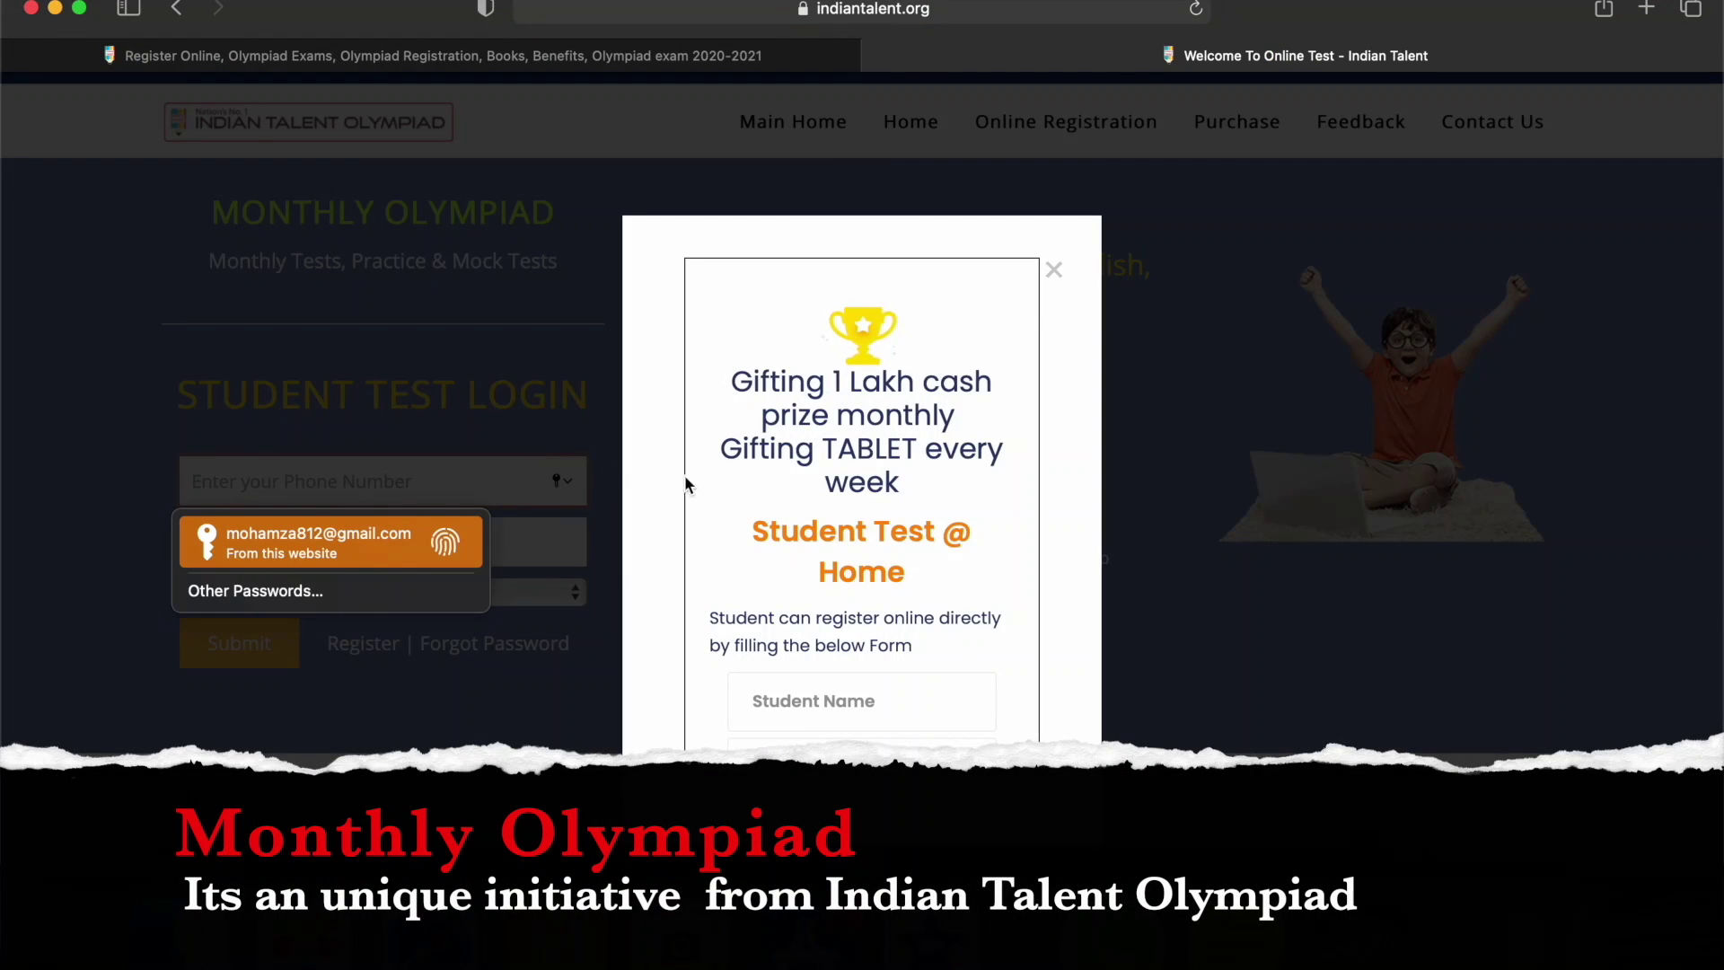
click(830, 699)
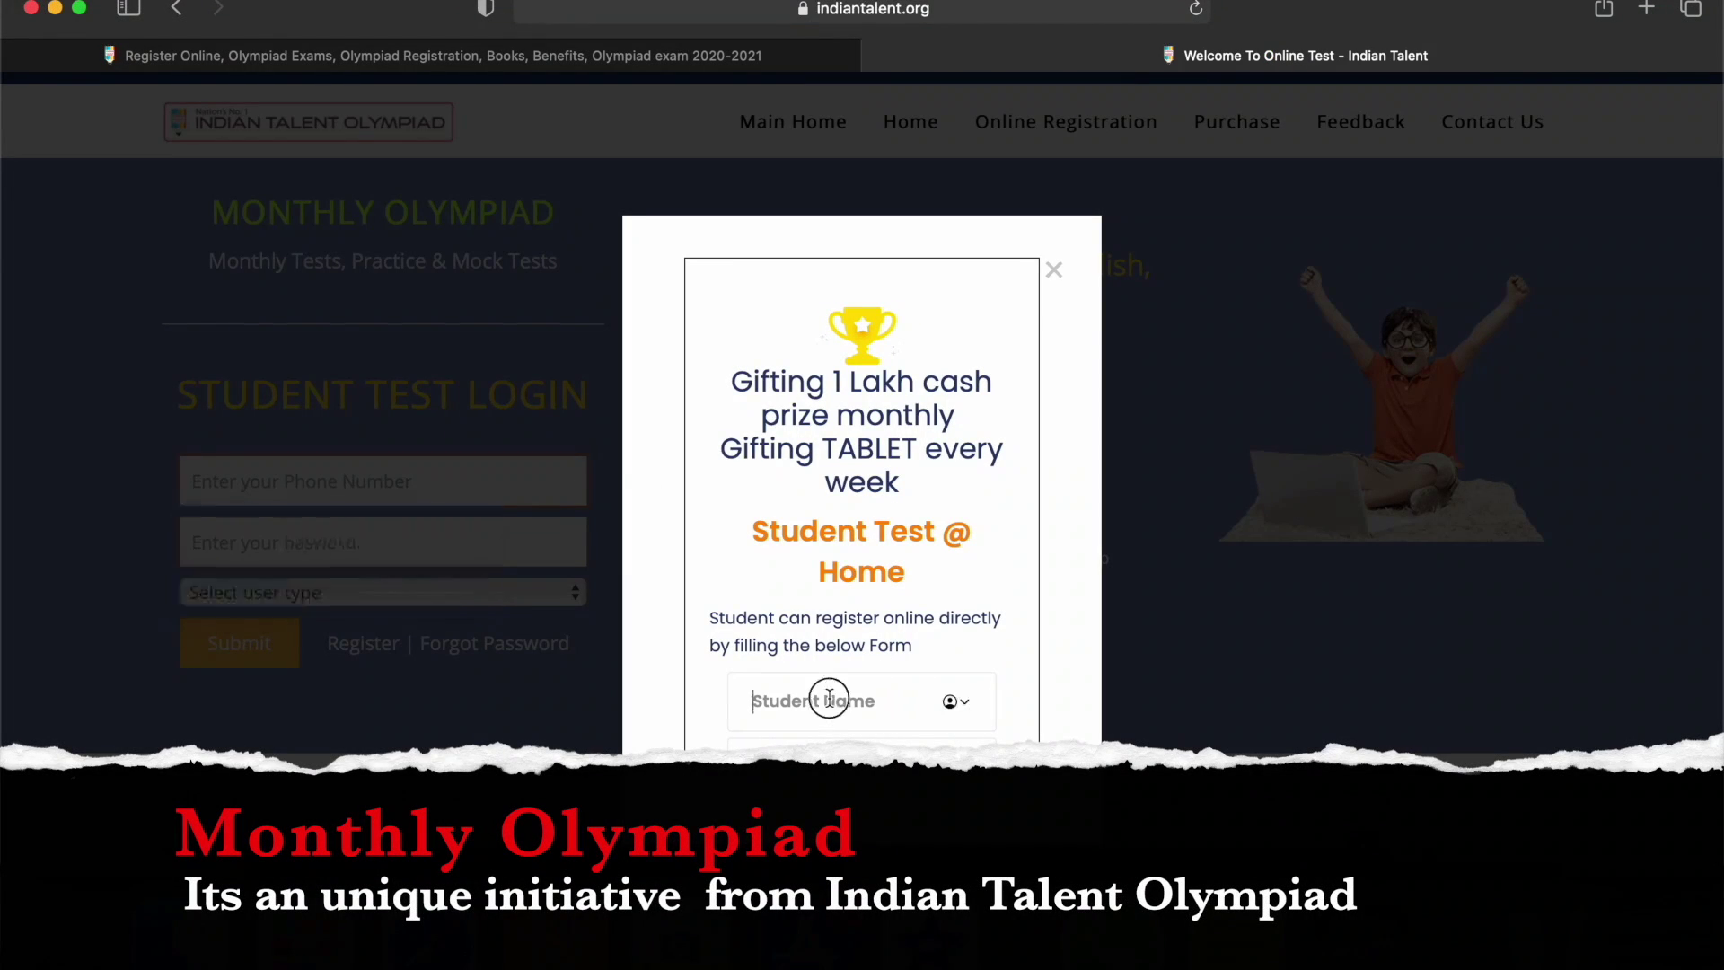
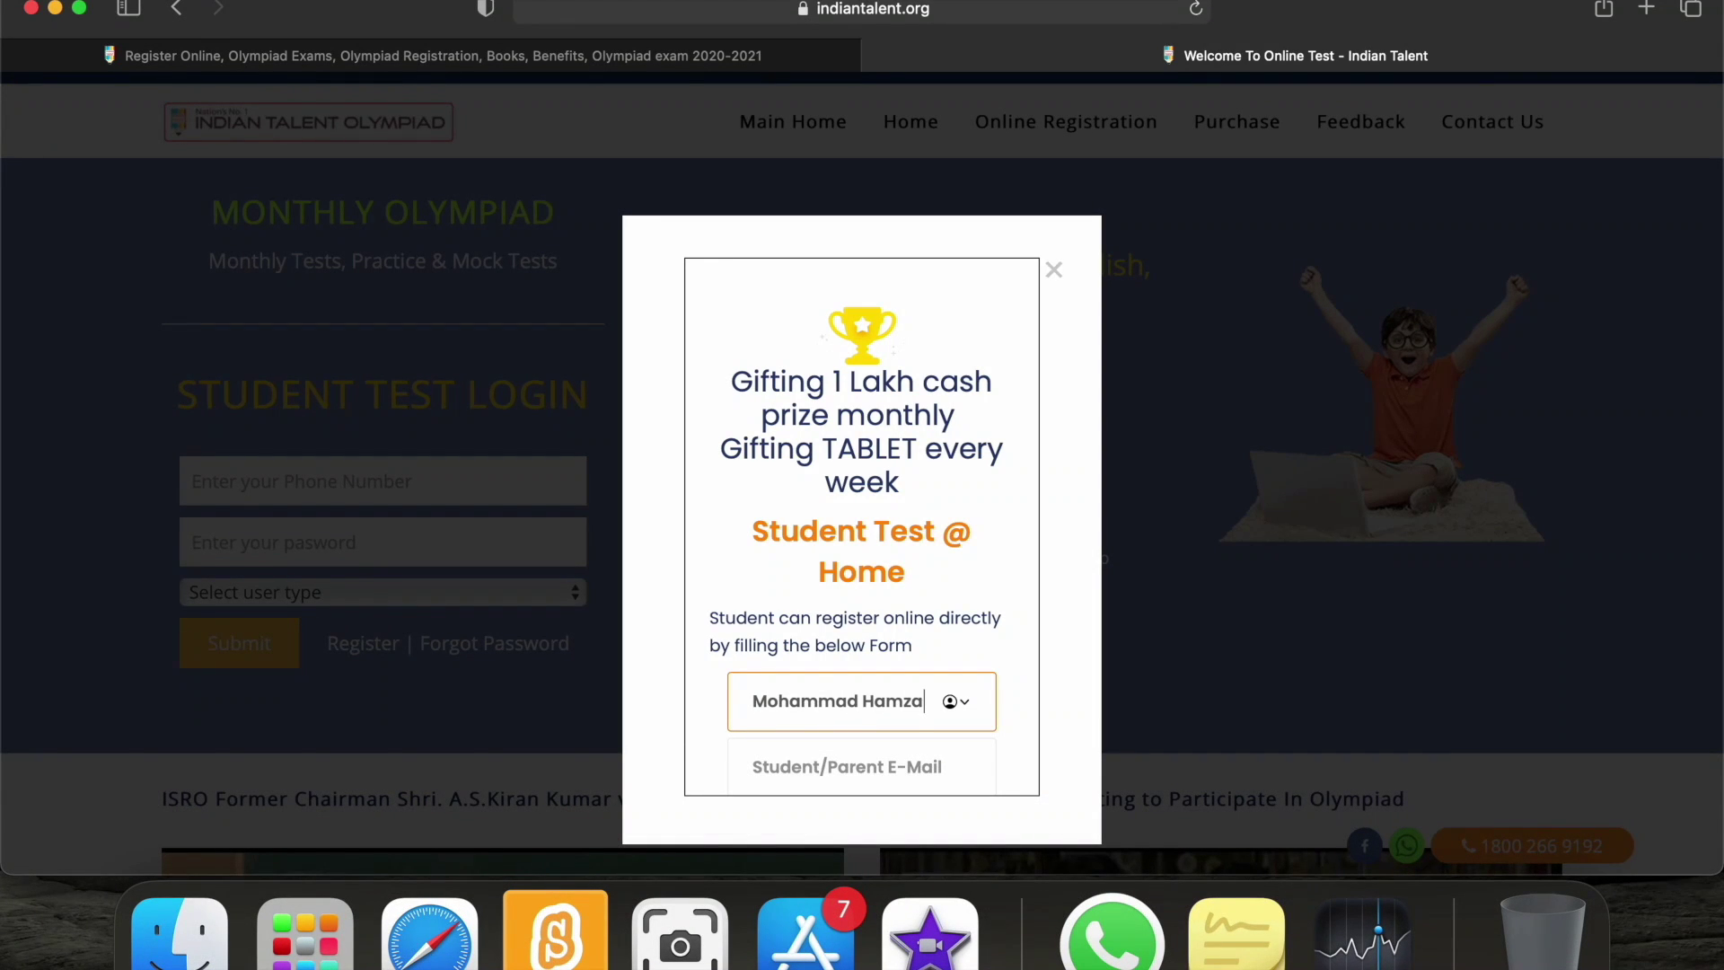
key(Tab)
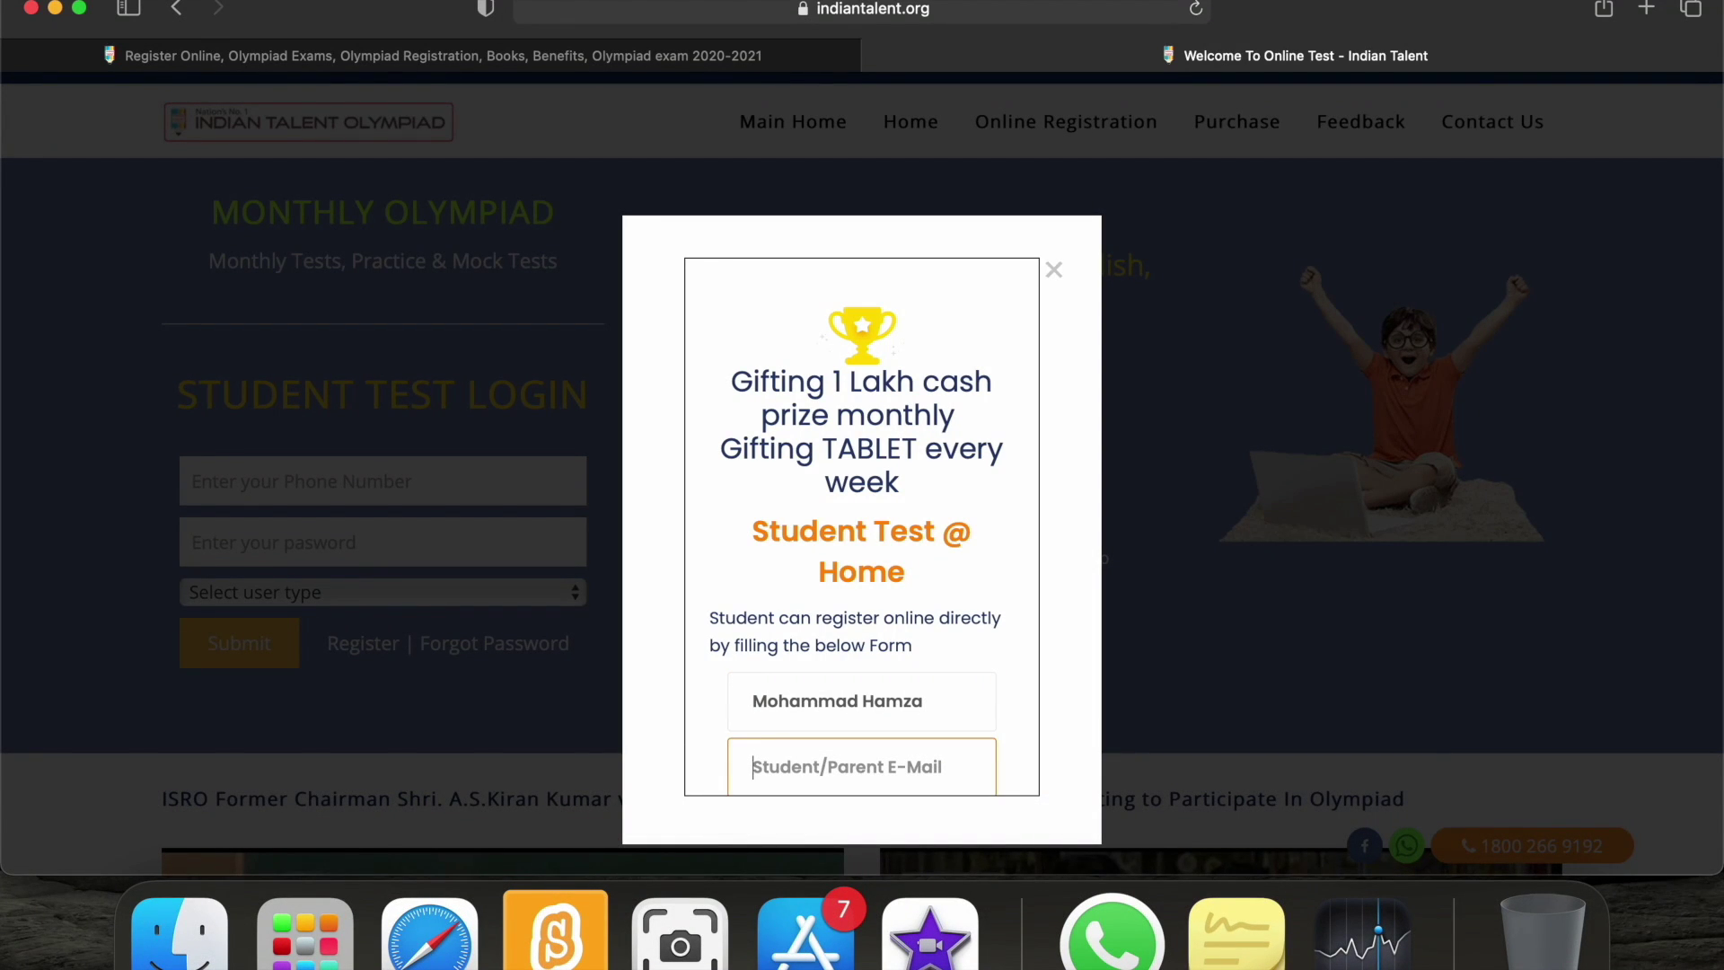
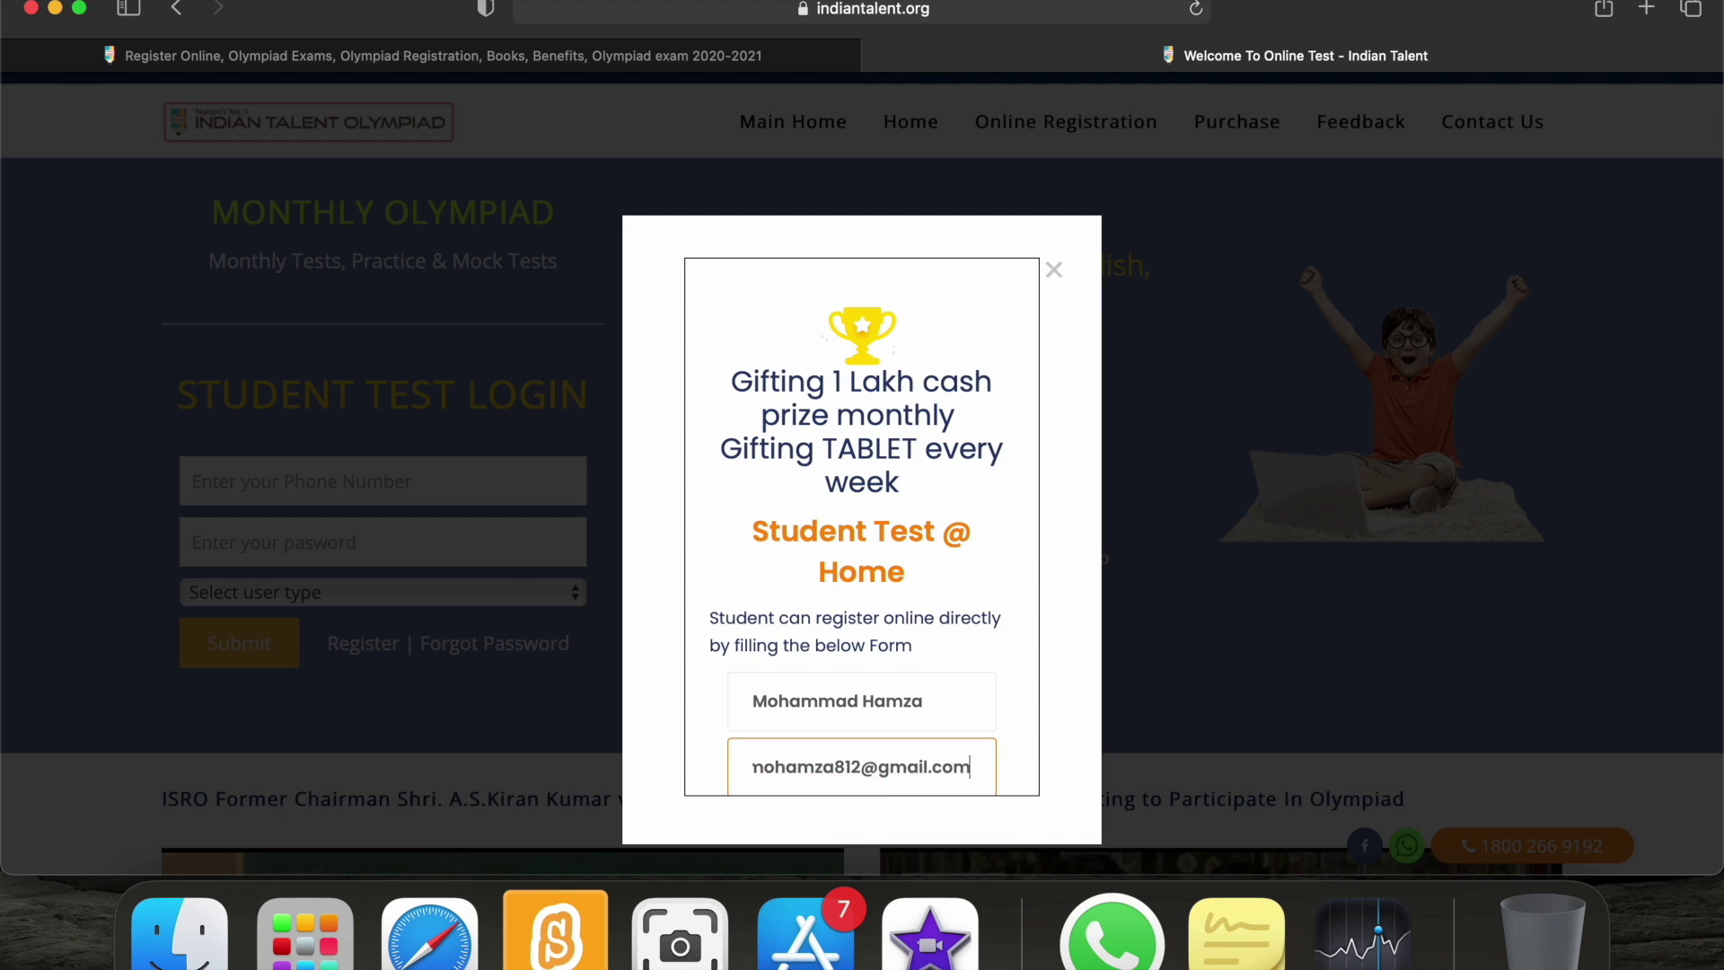
key(Tab)
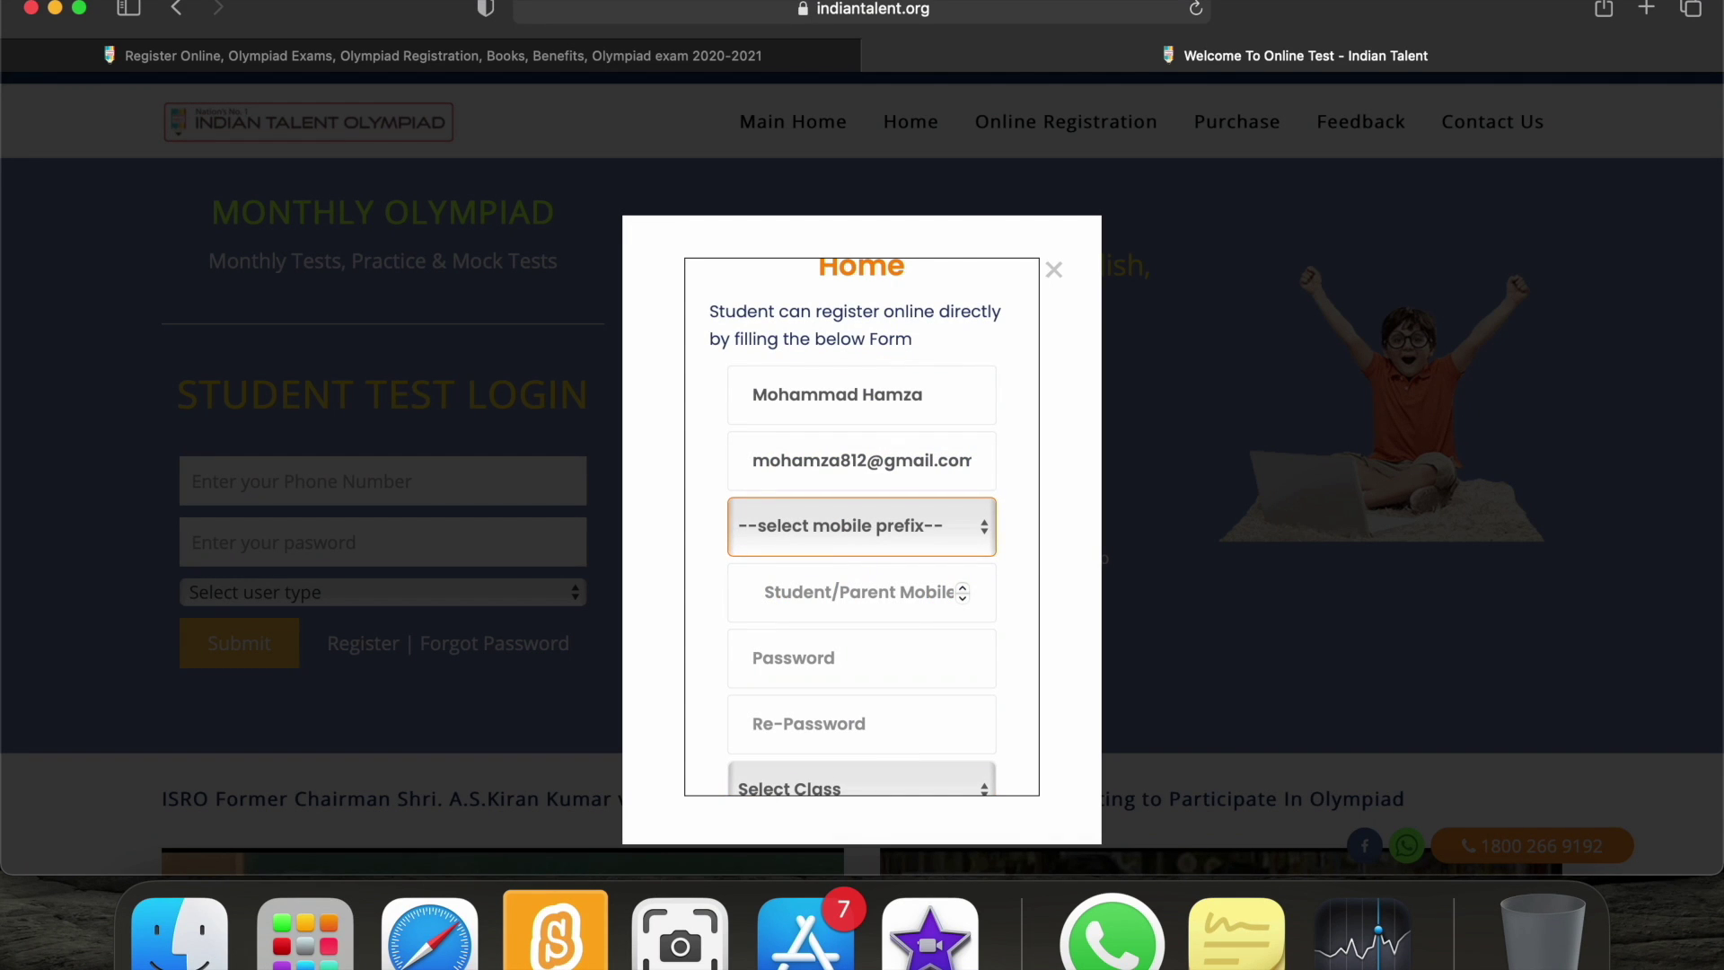
Set the mobile prefix to +91 and enter the student's mobile number.
click(902, 540)
key(Up)
key(Up)
key(Return)
click(849, 599)
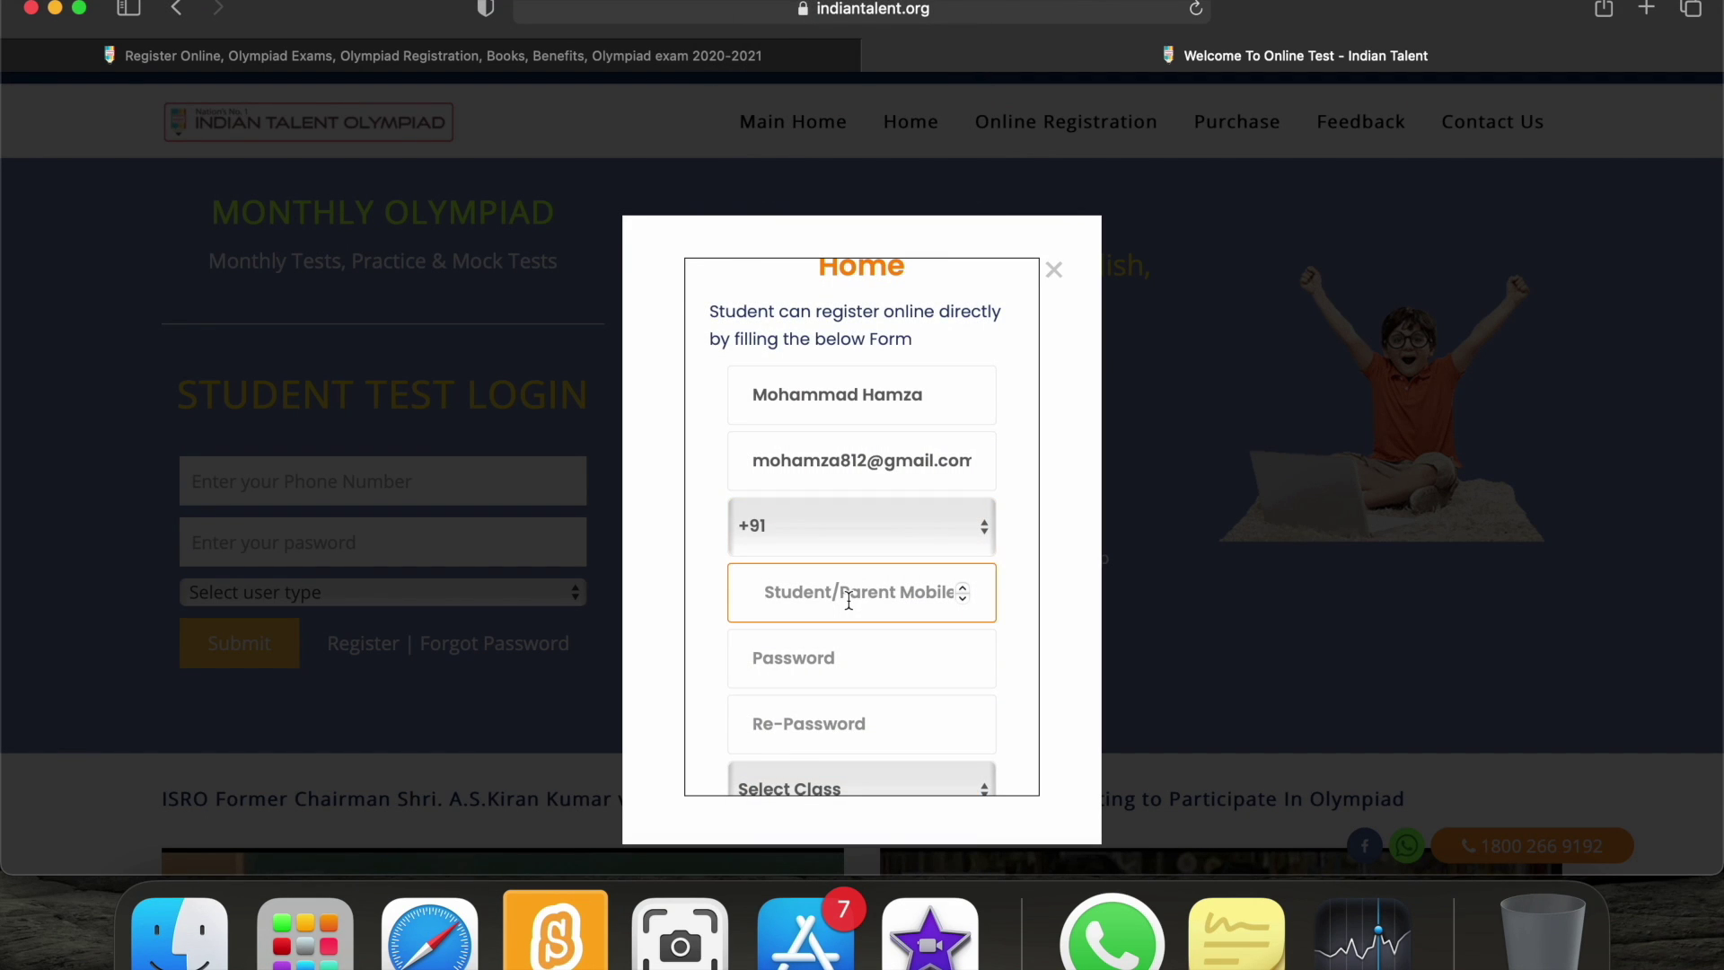
Decline Safari's suggested strong password, then enter and confirm the account password.
click(860, 658)
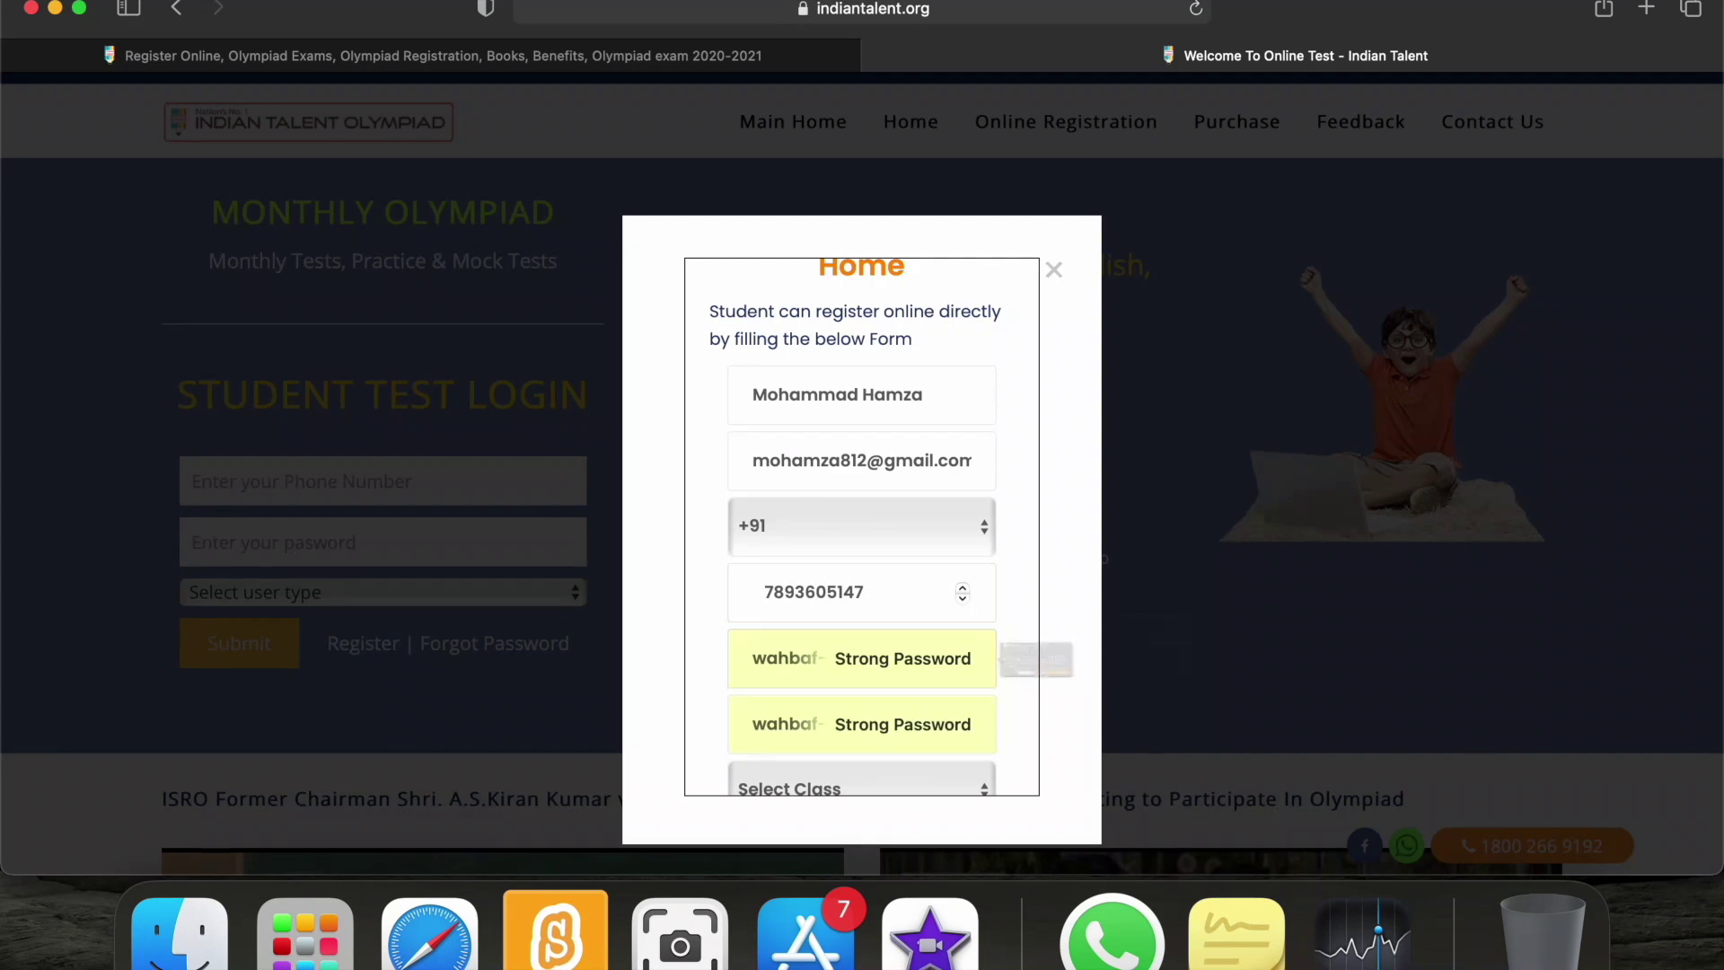
click(1142, 727)
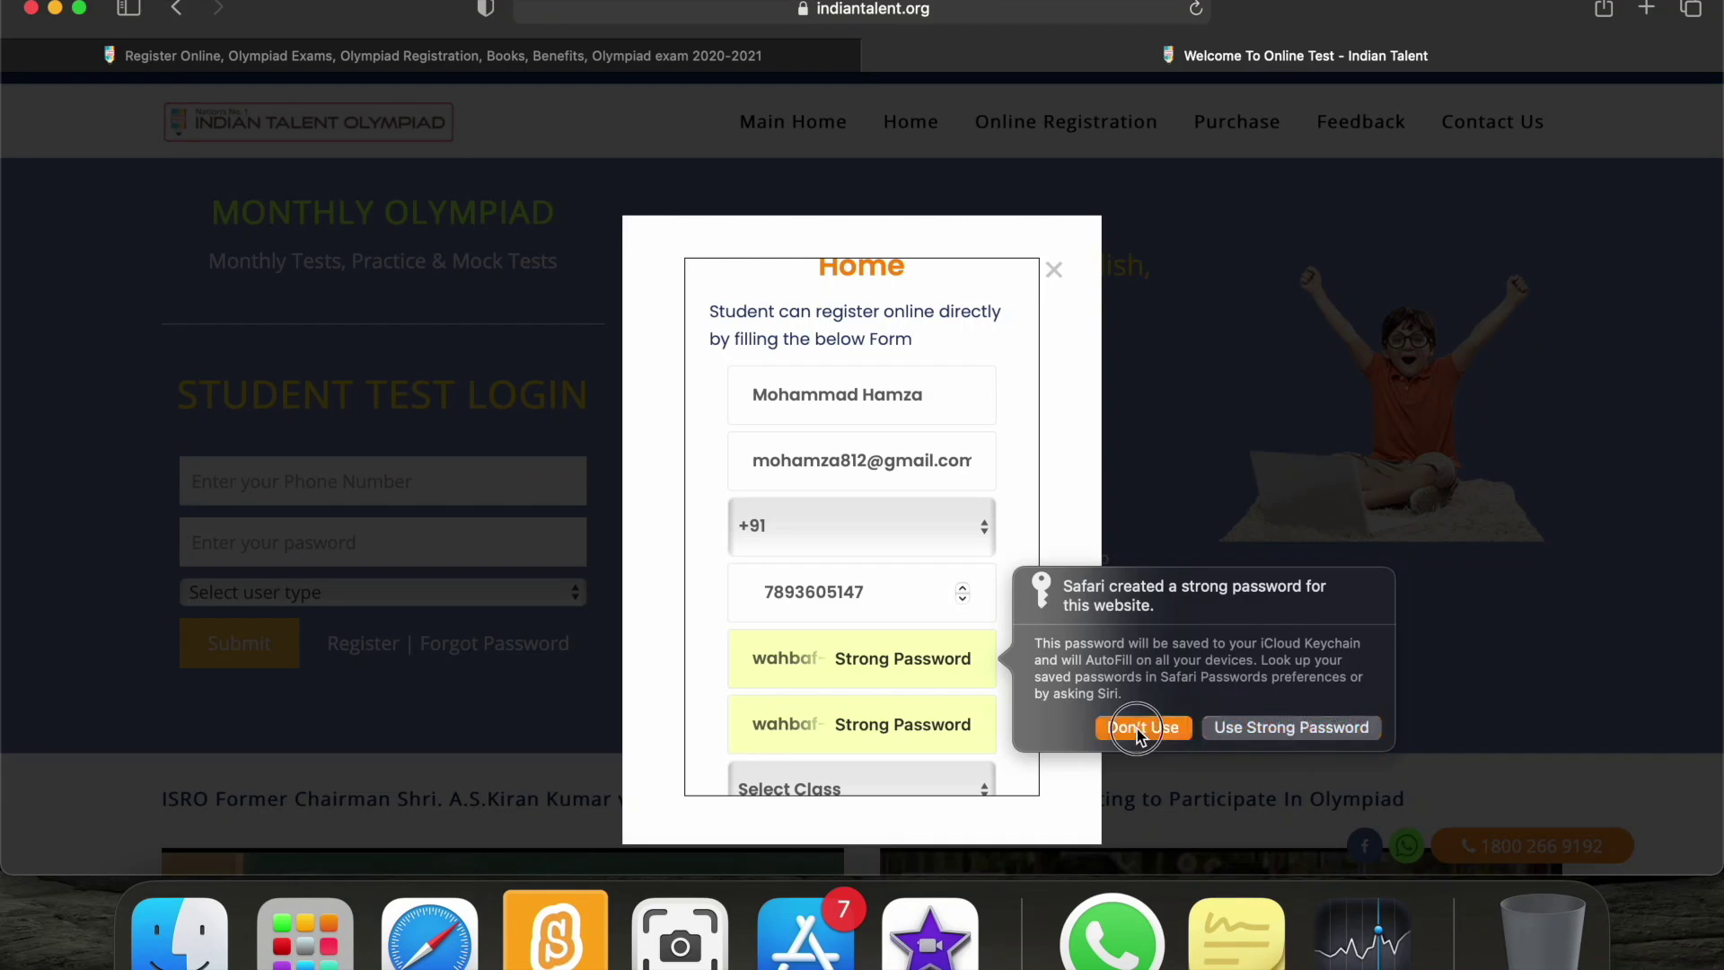
text(m)
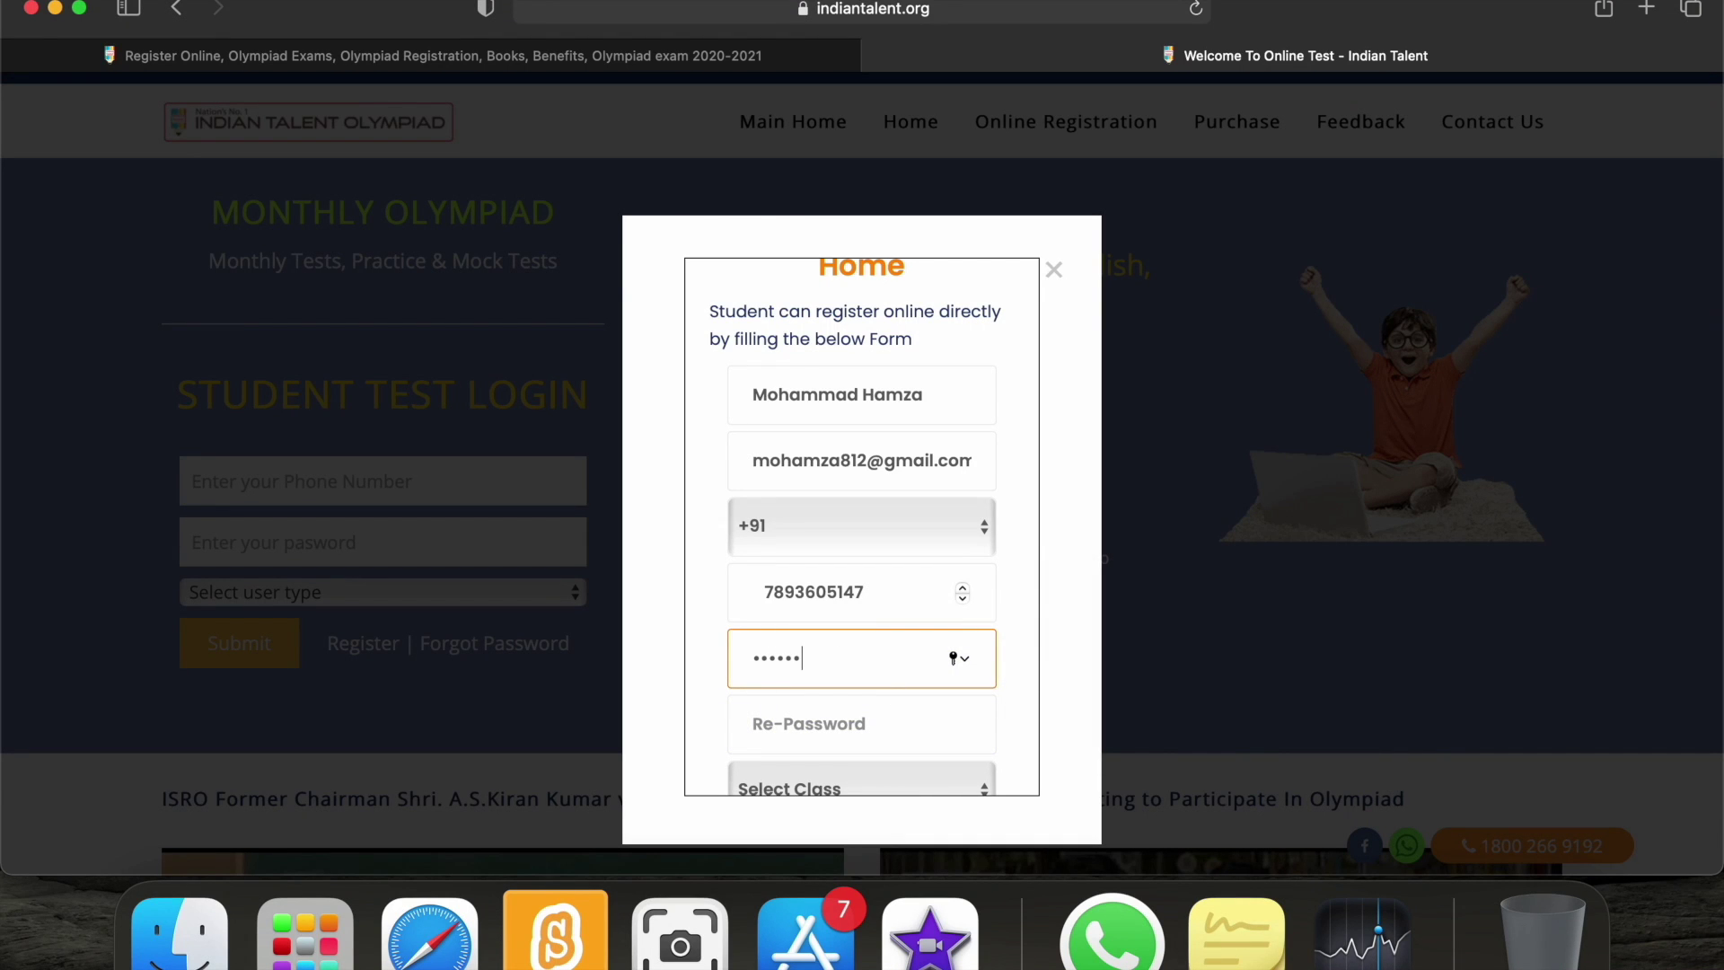
click(860, 724)
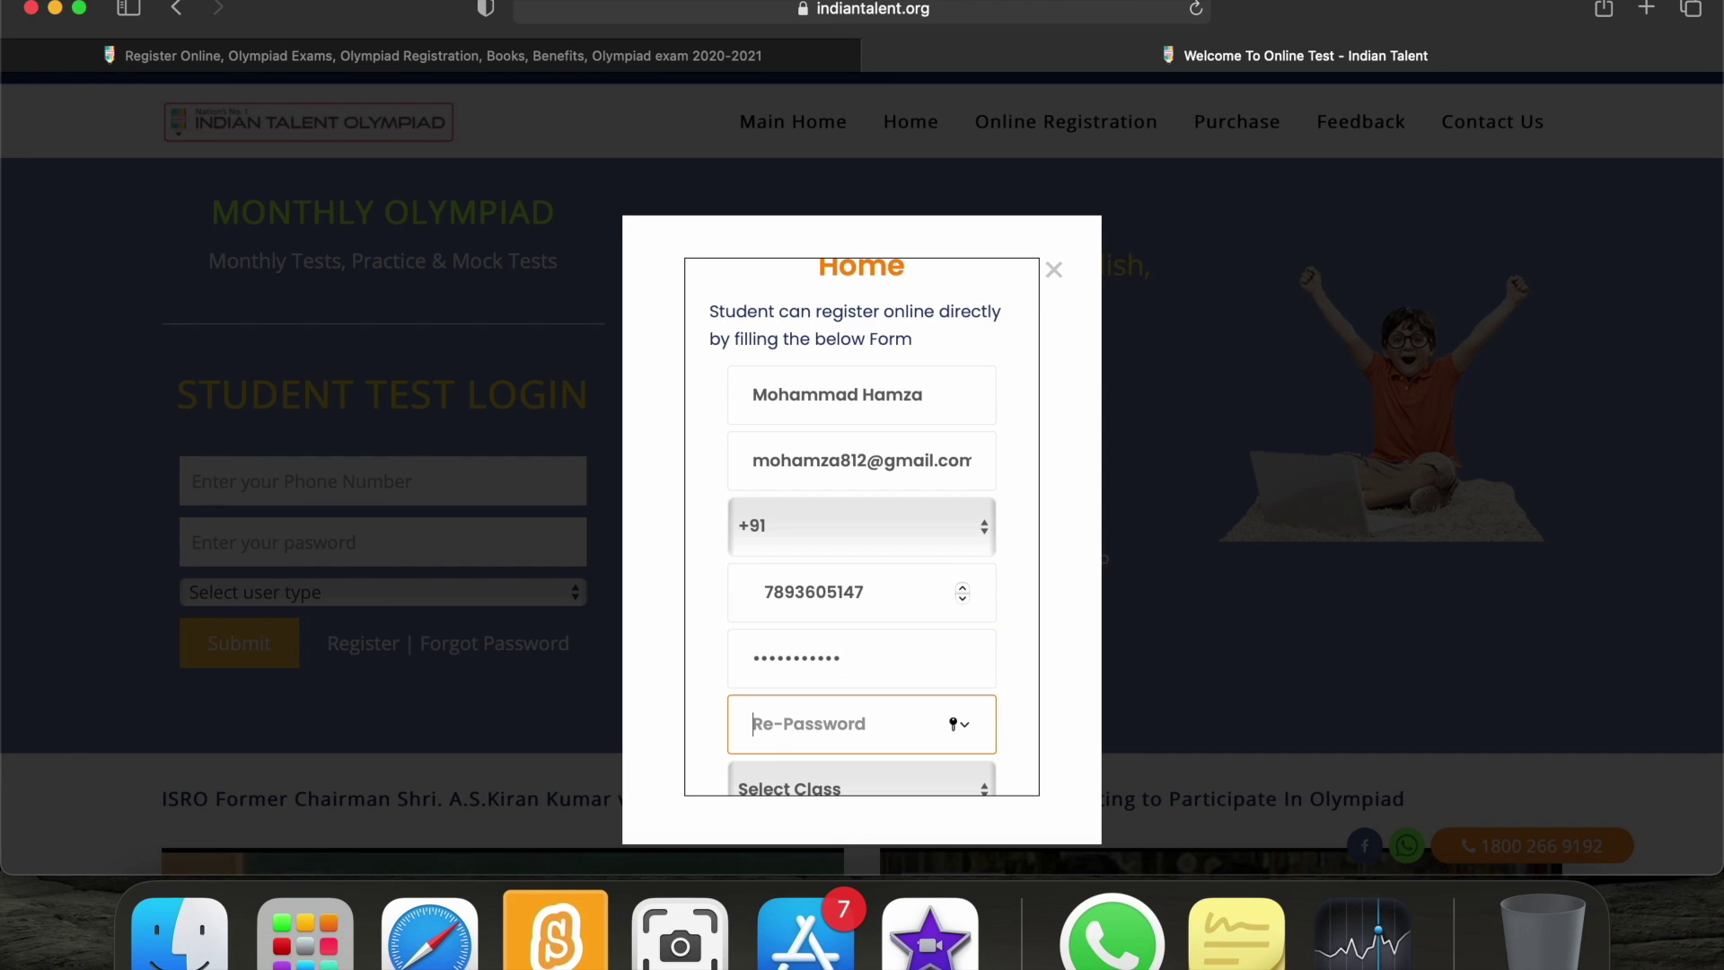
text(mo)
key(Tab)
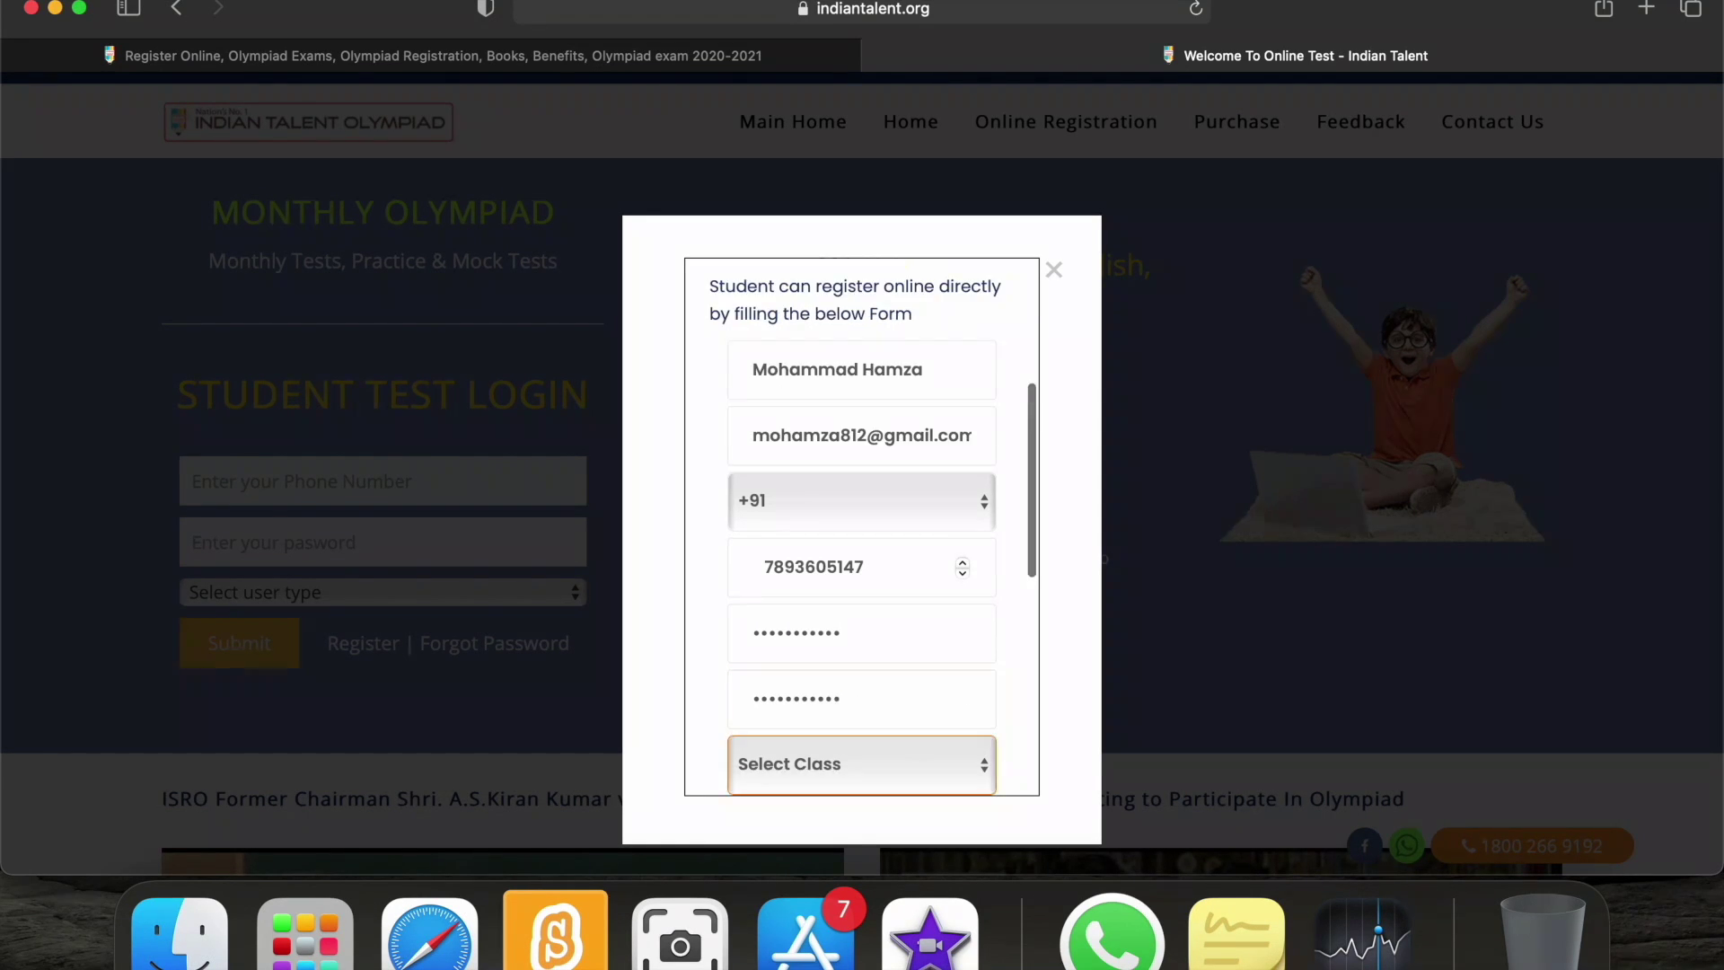
Choose class 3 in the Select Class dropdown.
click(814, 769)
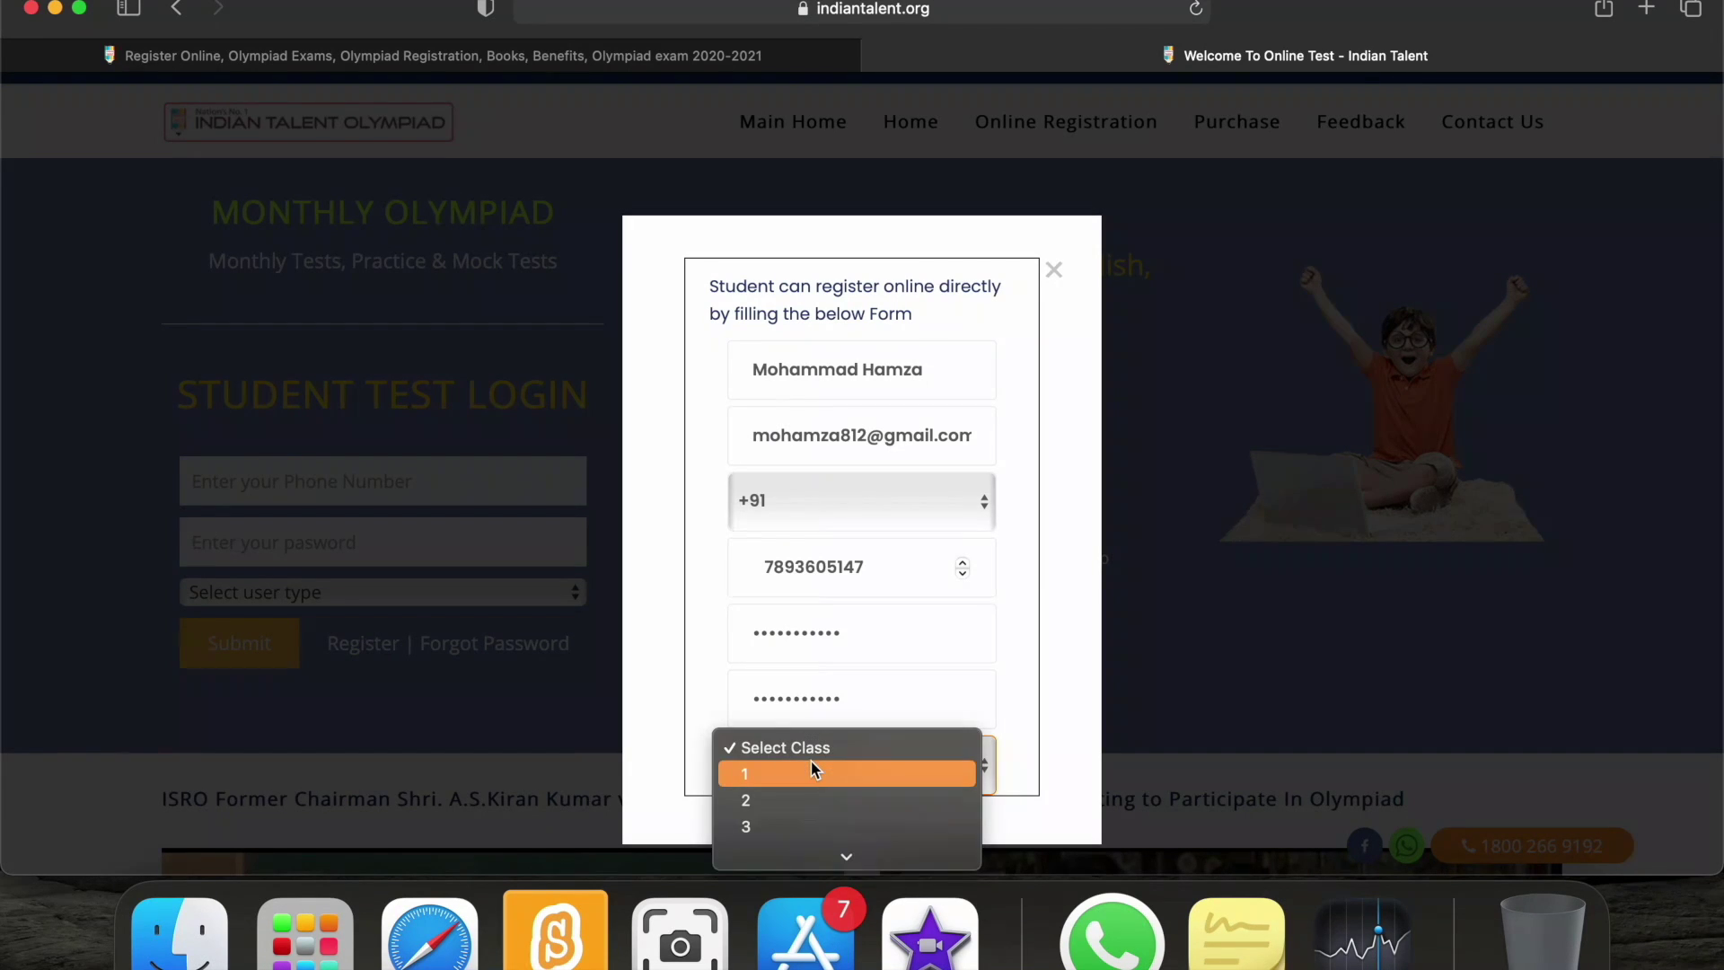
scroll(815, 768, down, 3)
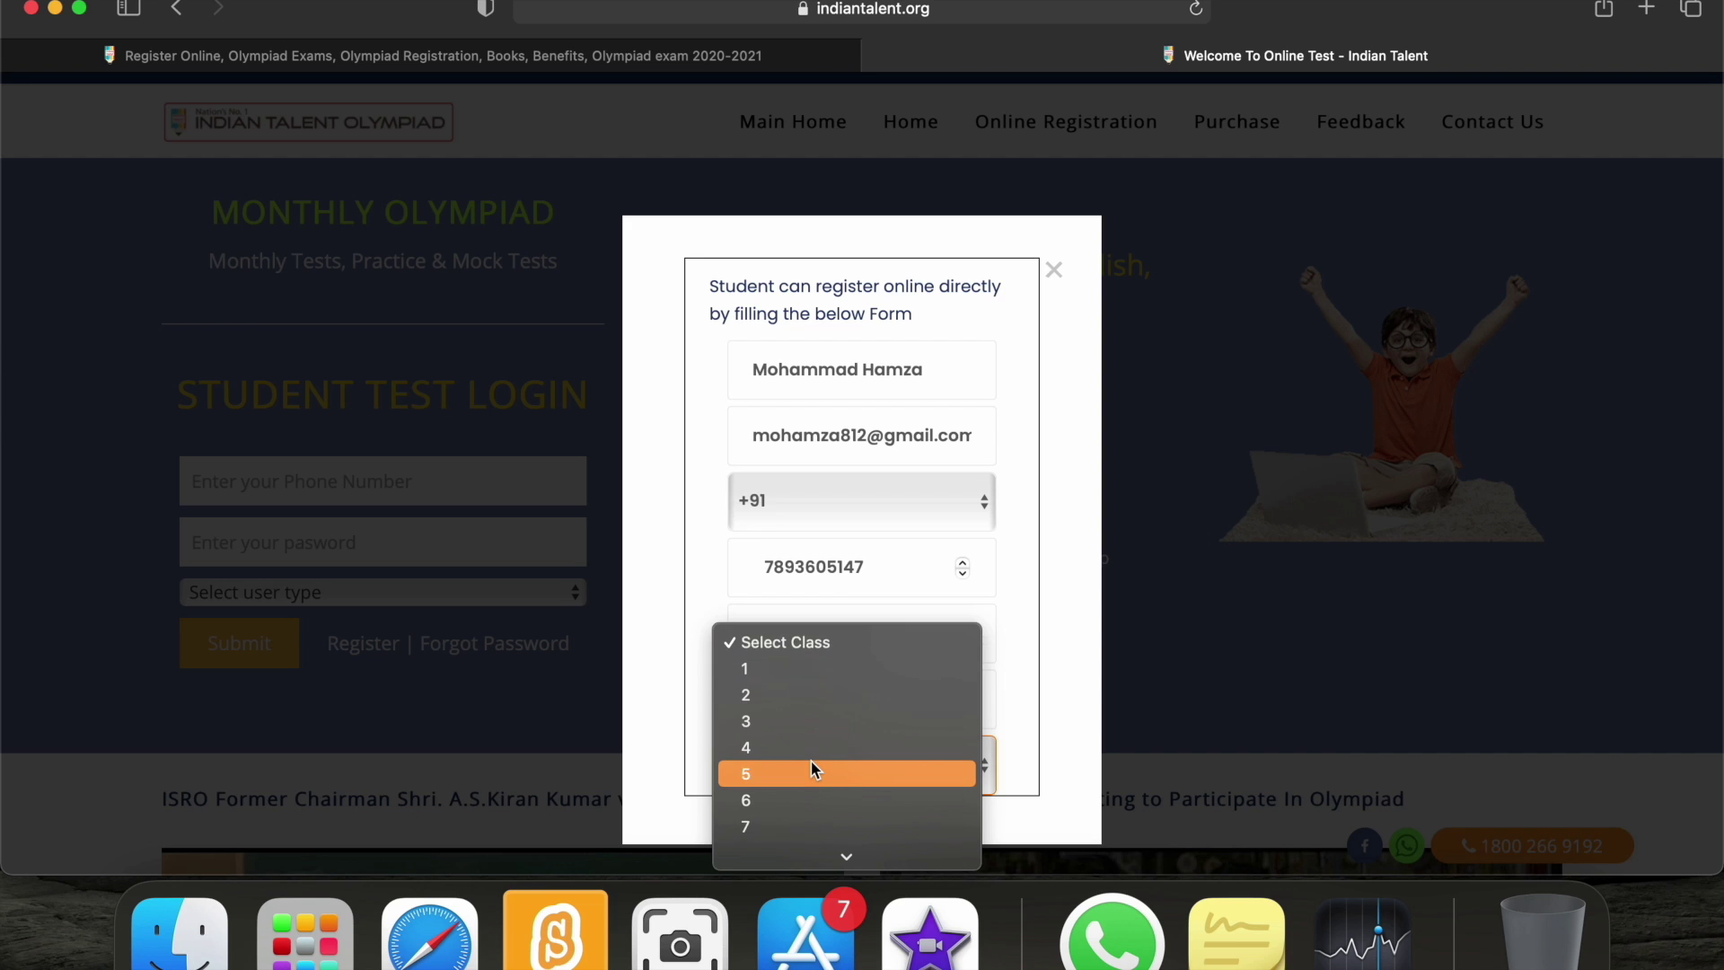
click(804, 724)
scroll(931, 700, down, 5)
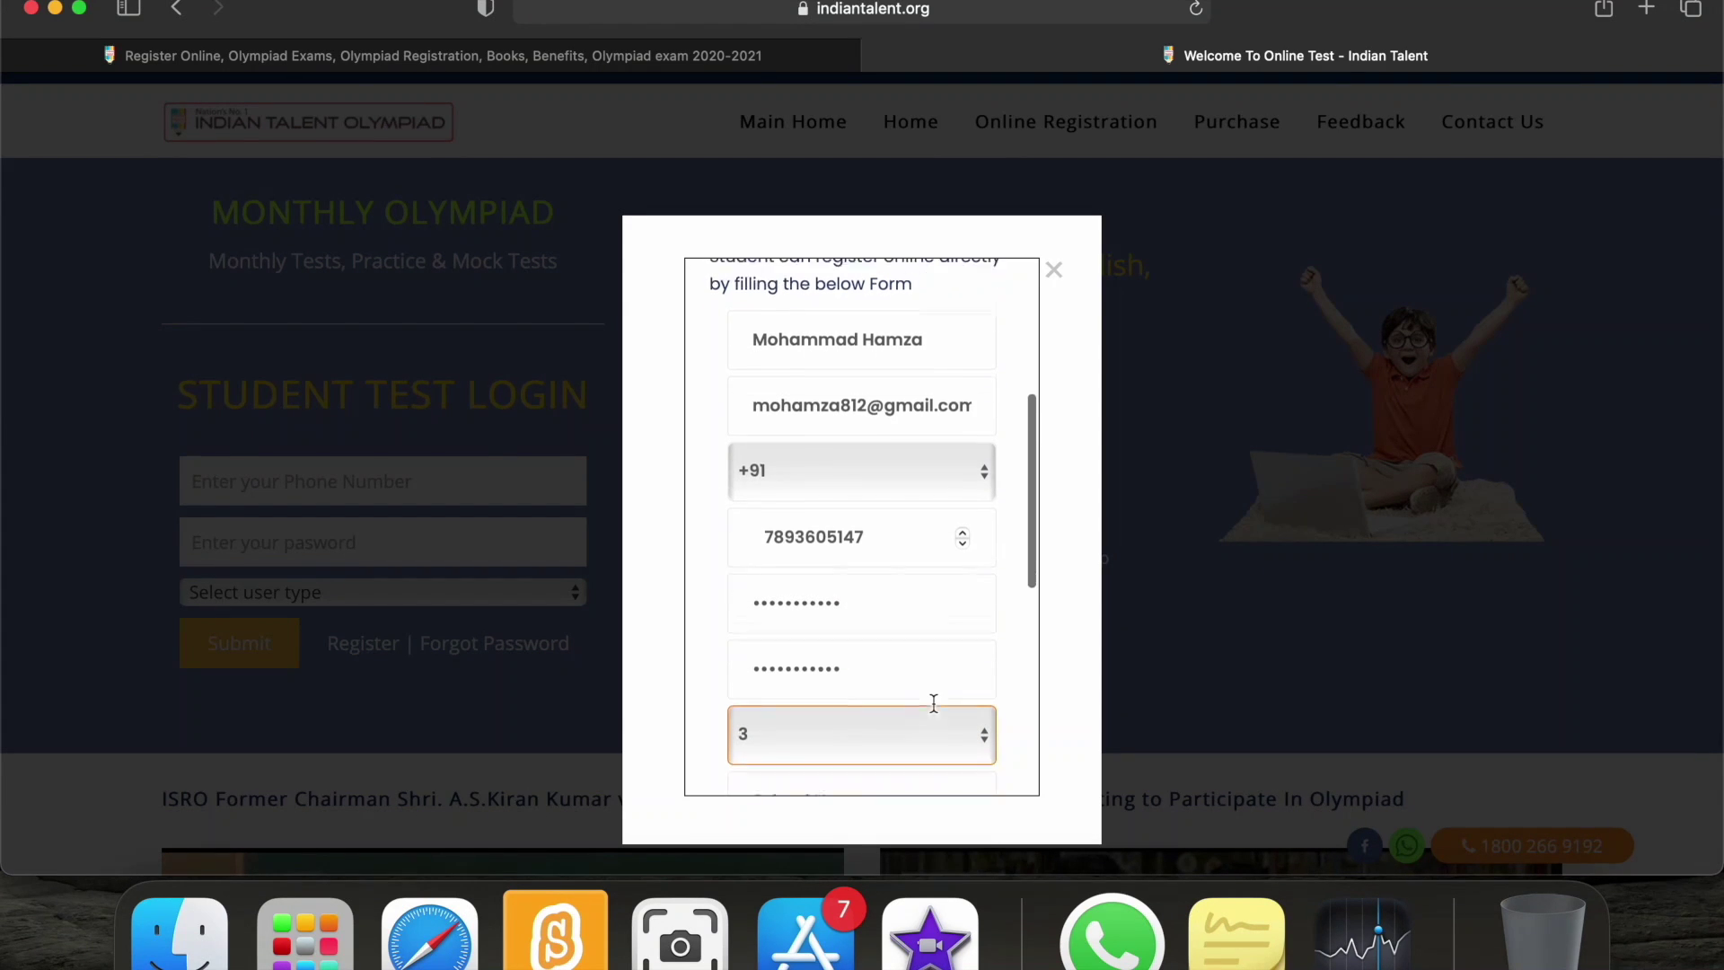
click(860, 646)
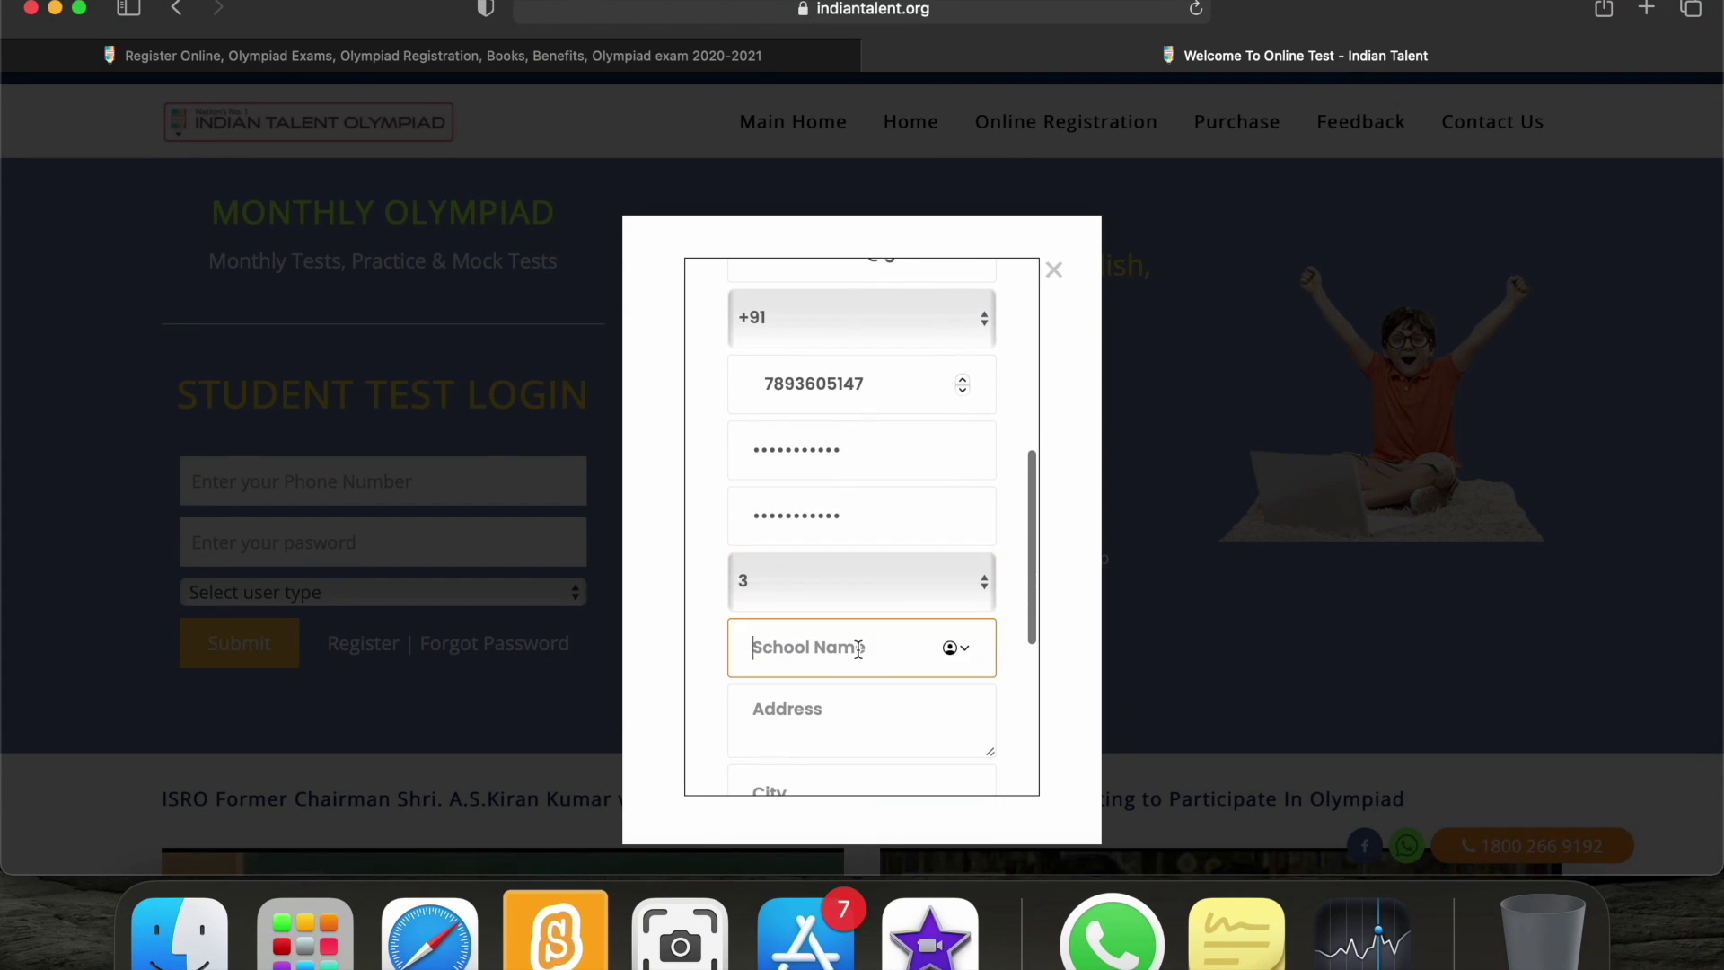
Fill in the school name, street address, city, state and pincode fields.
text(Air Force School 3BRD)
click(861, 719)
text(Secto)
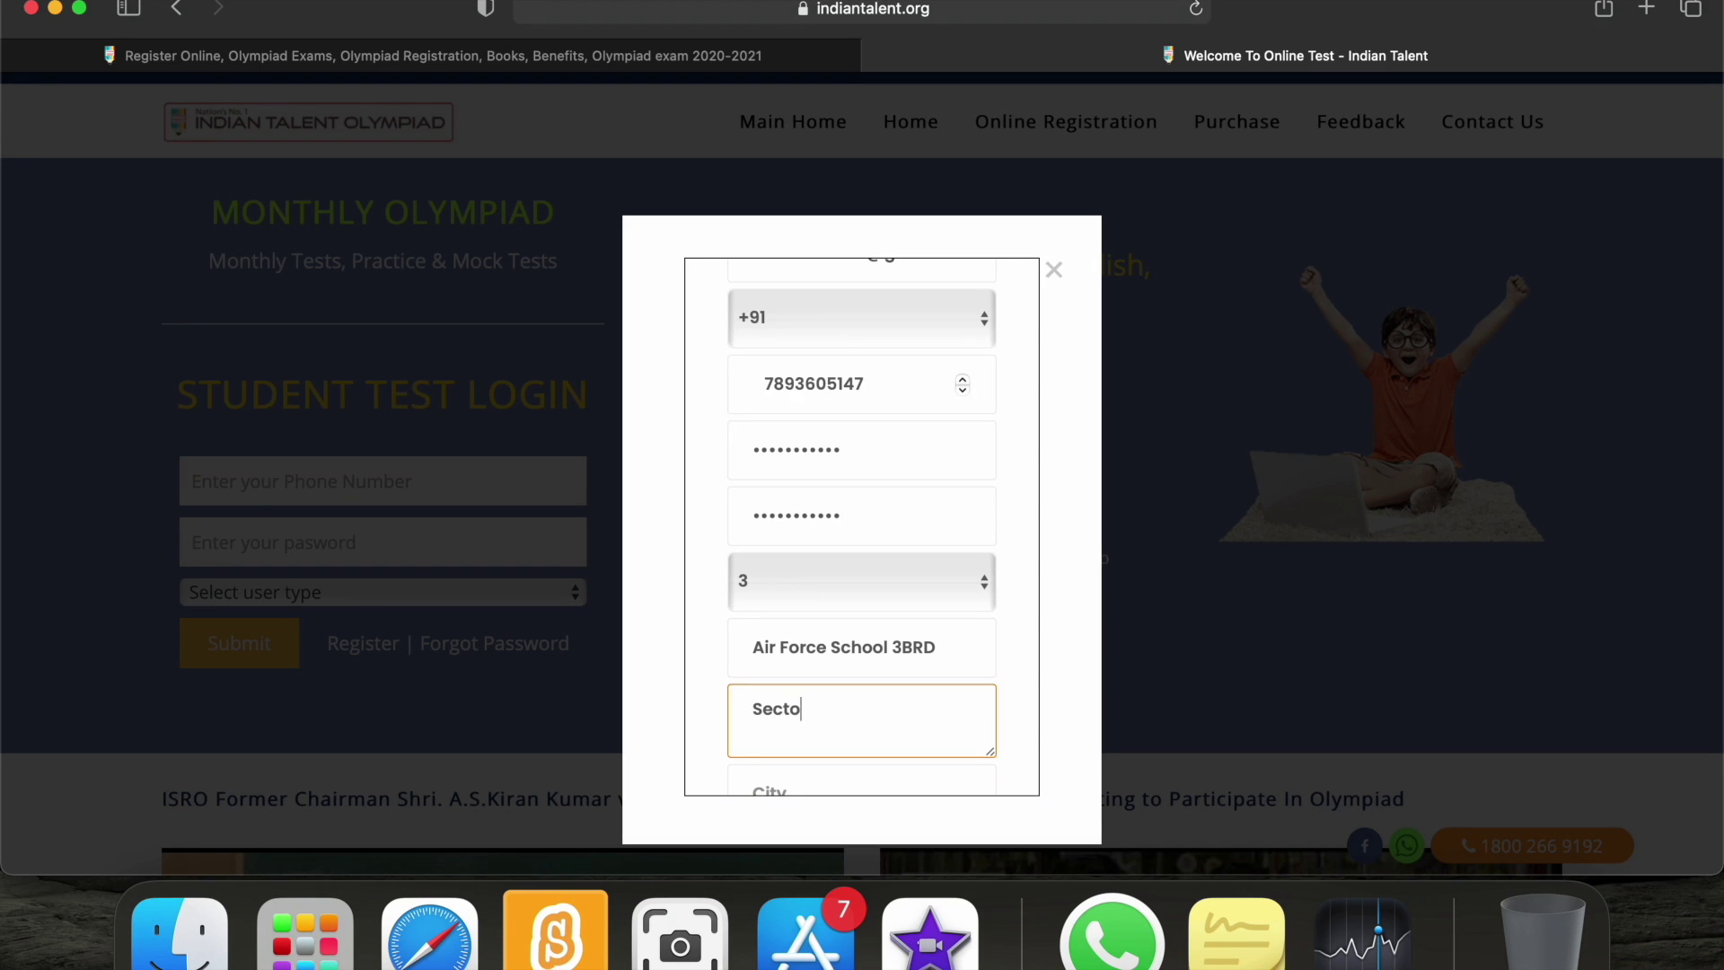
text(r 31)
key(Tab)
text(Chandigarh)
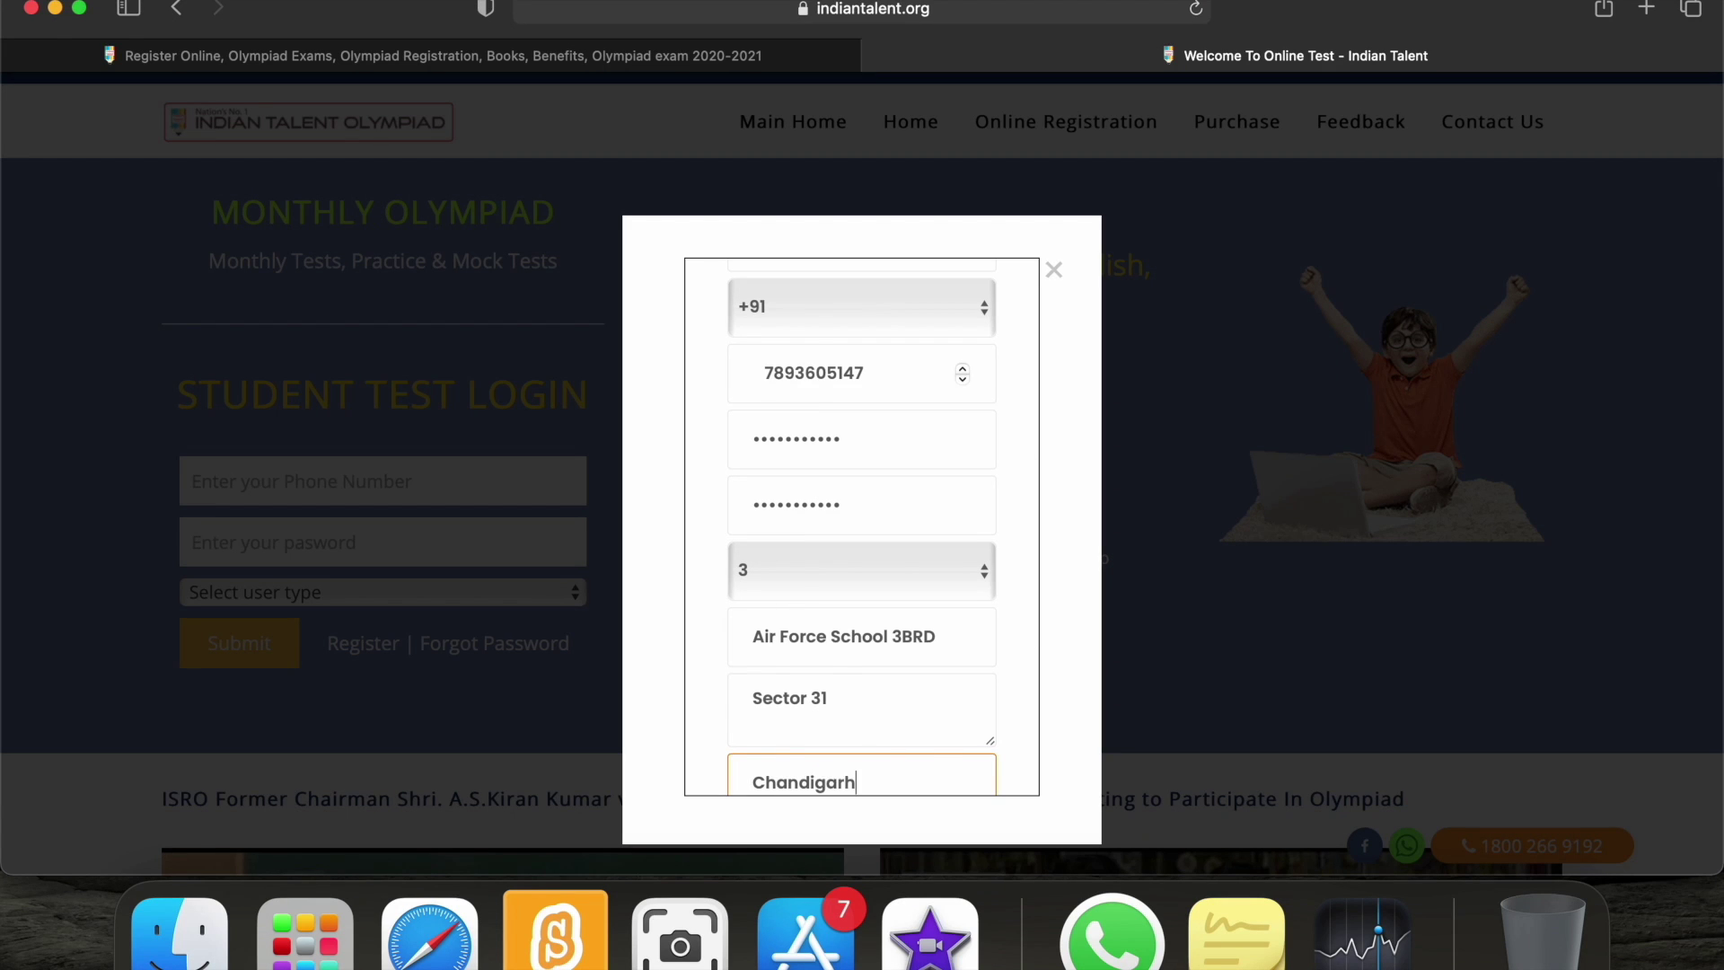
key(Tab)
key(c)
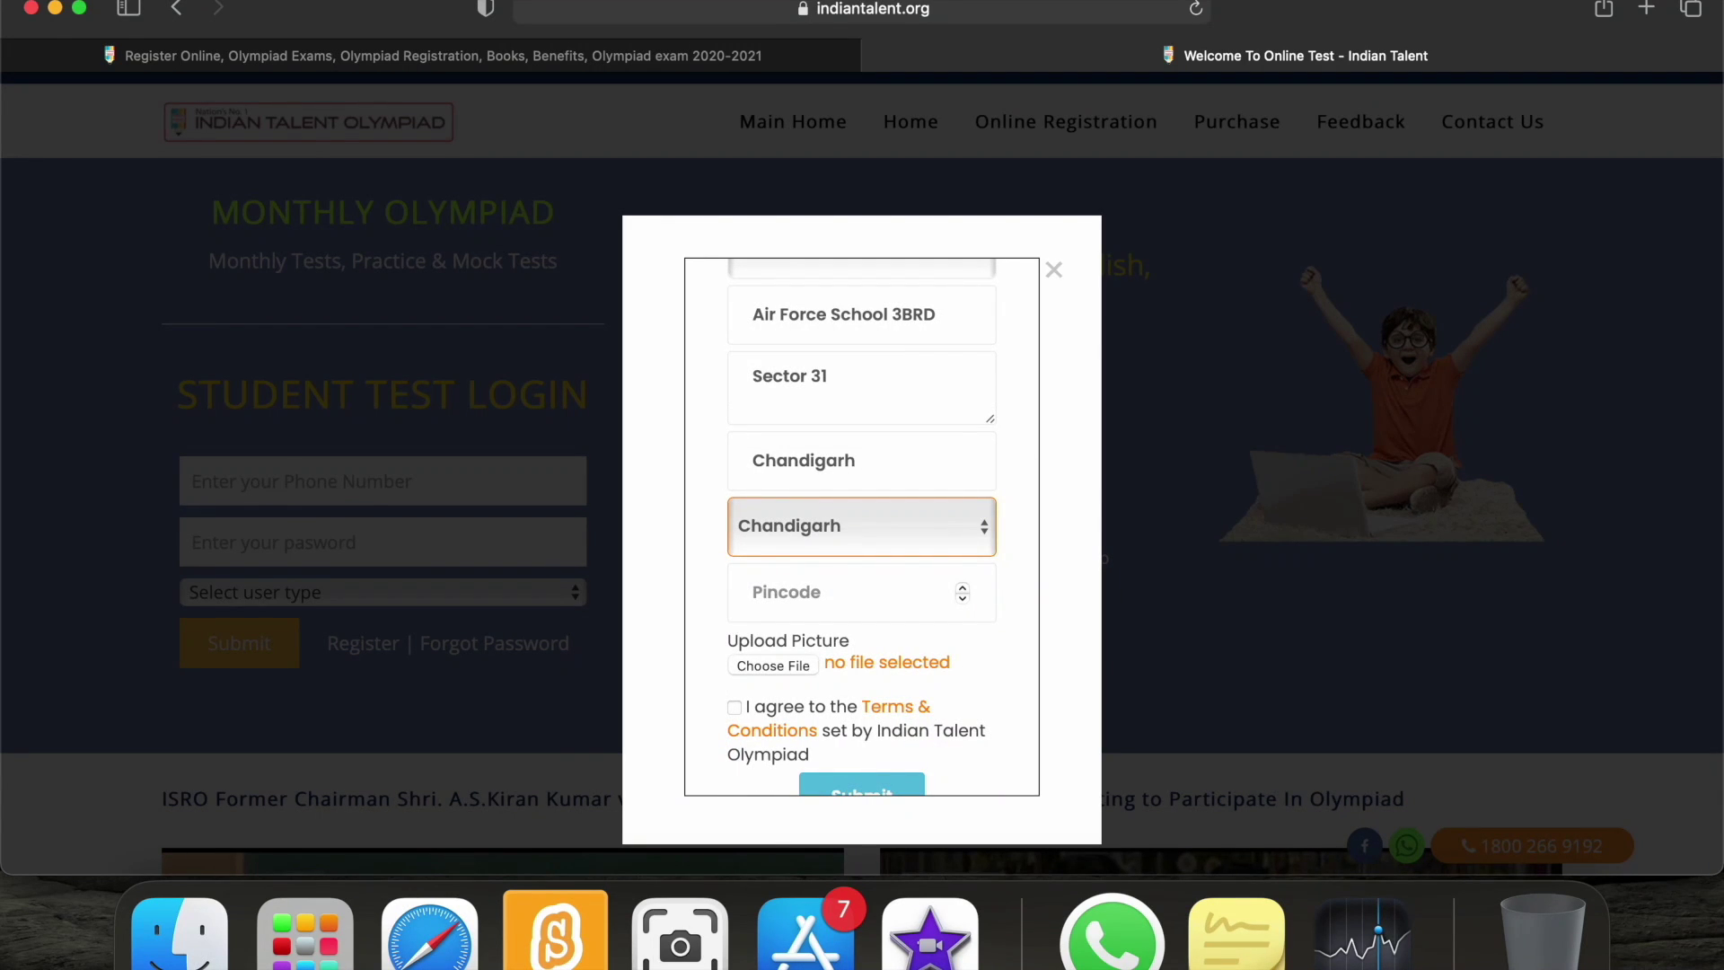
text(160030)
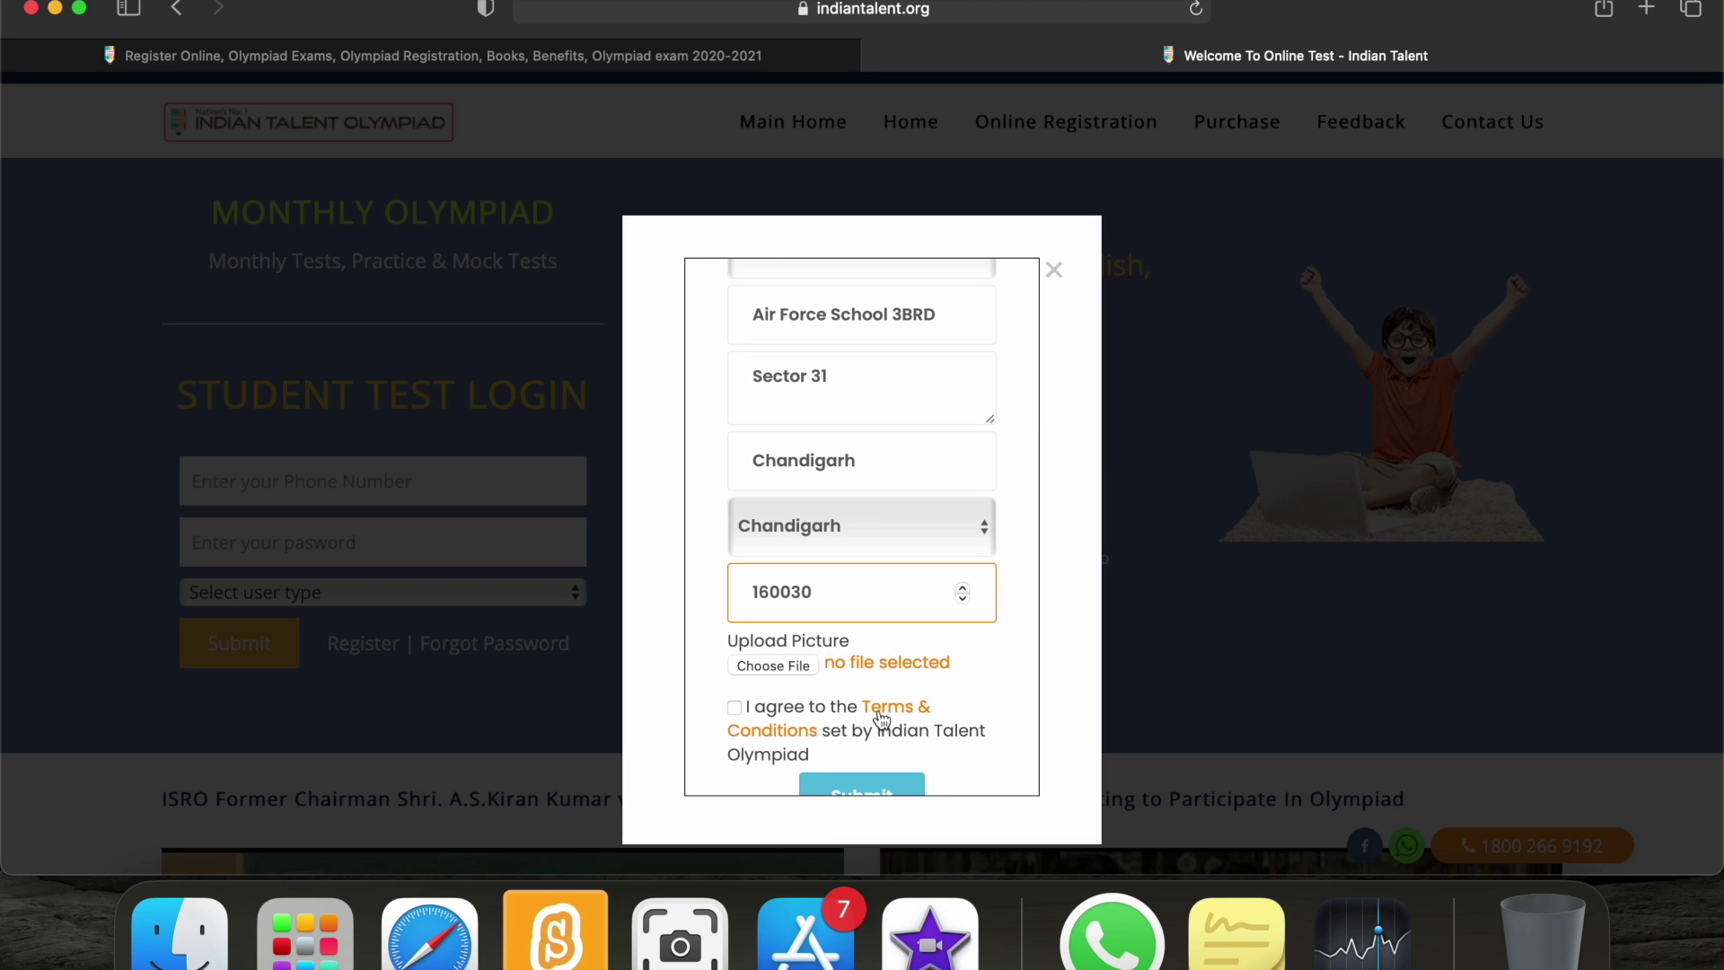
click(786, 667)
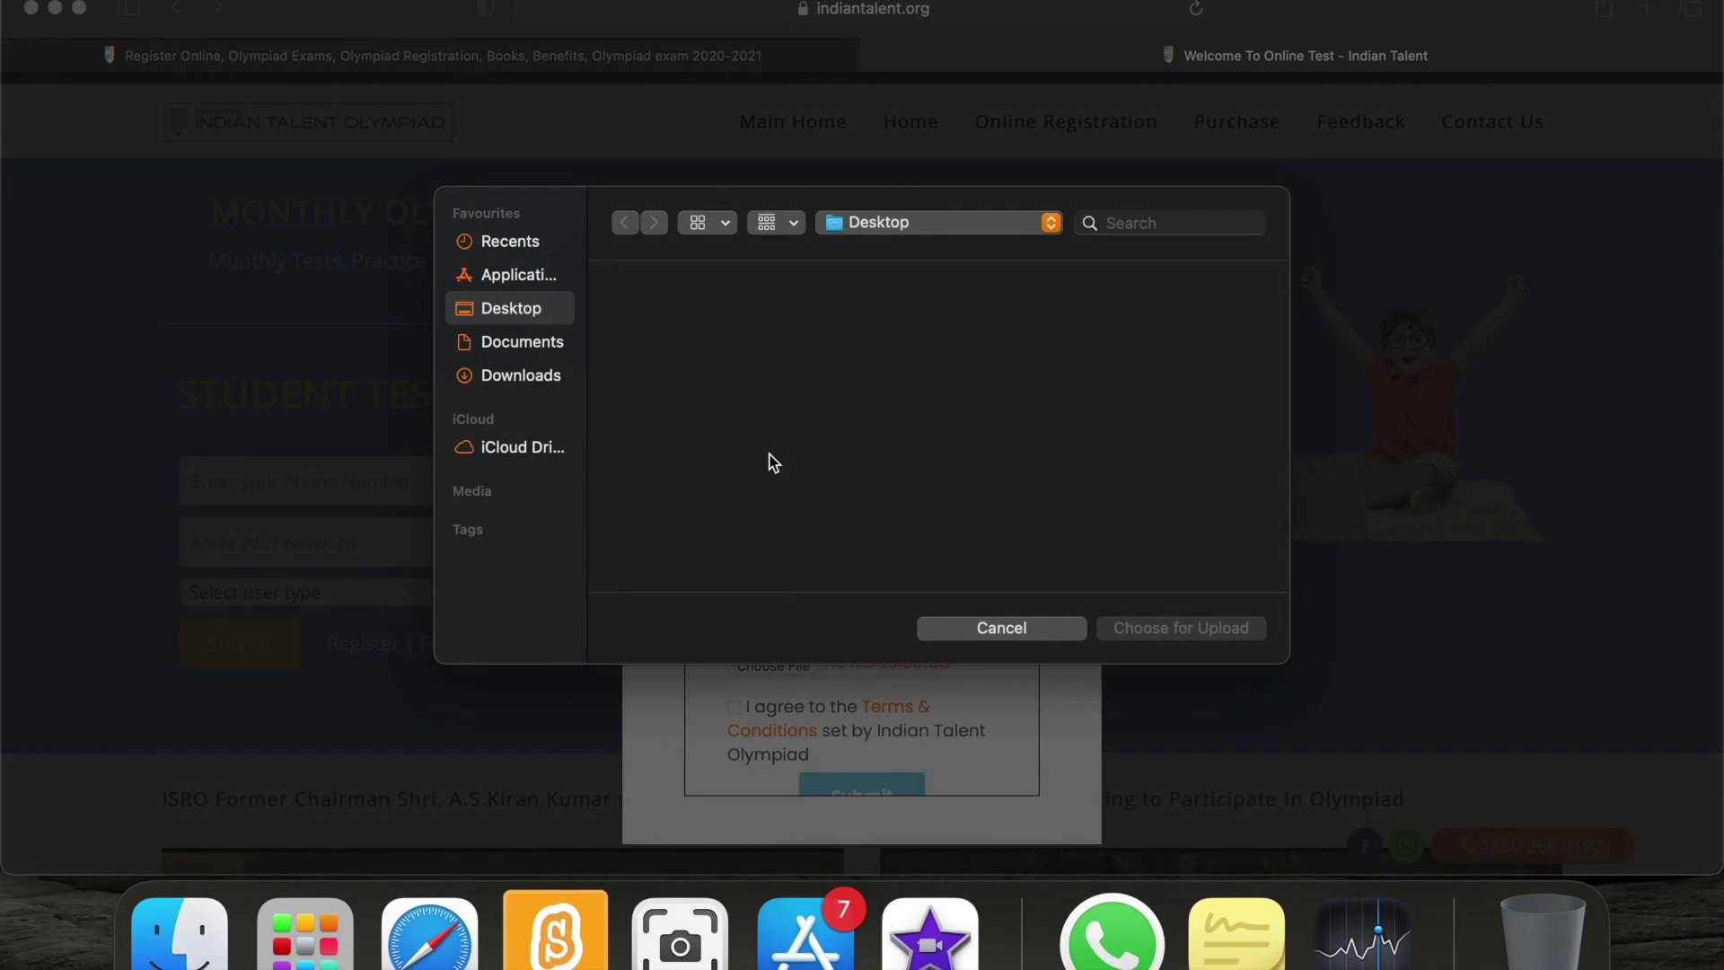
Attach the student's jpg photo from Downloads and tick the terms and conditions checkbox.
click(542, 384)
click(699, 369)
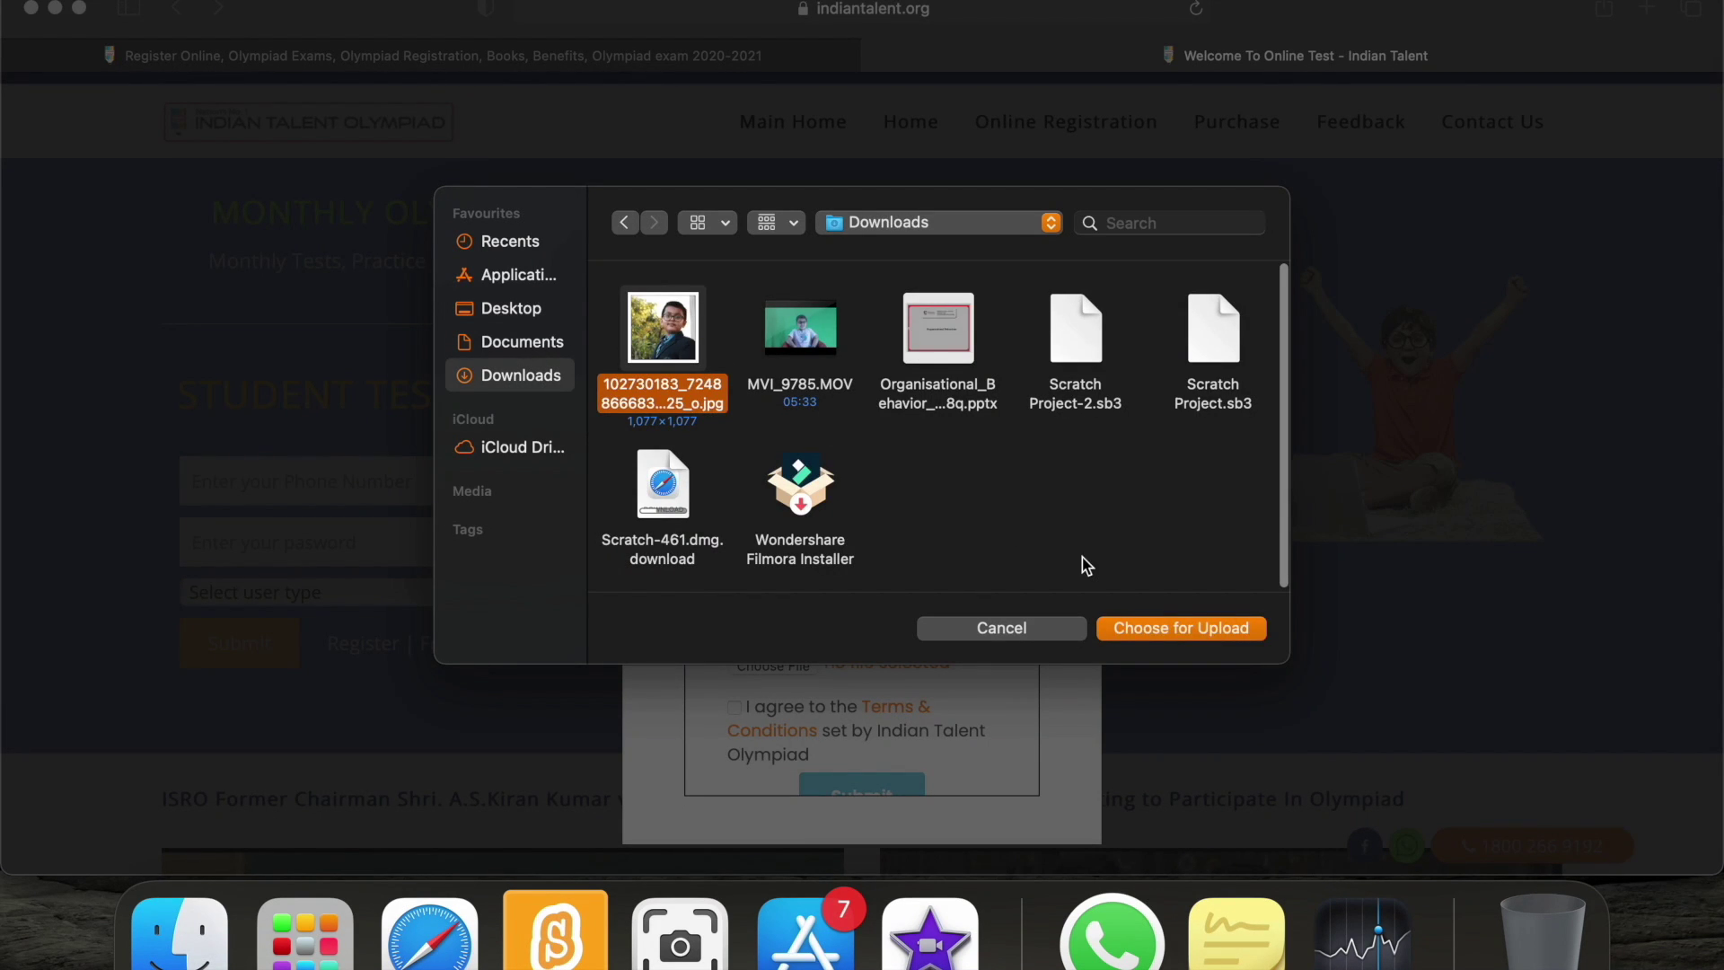
click(1161, 626)
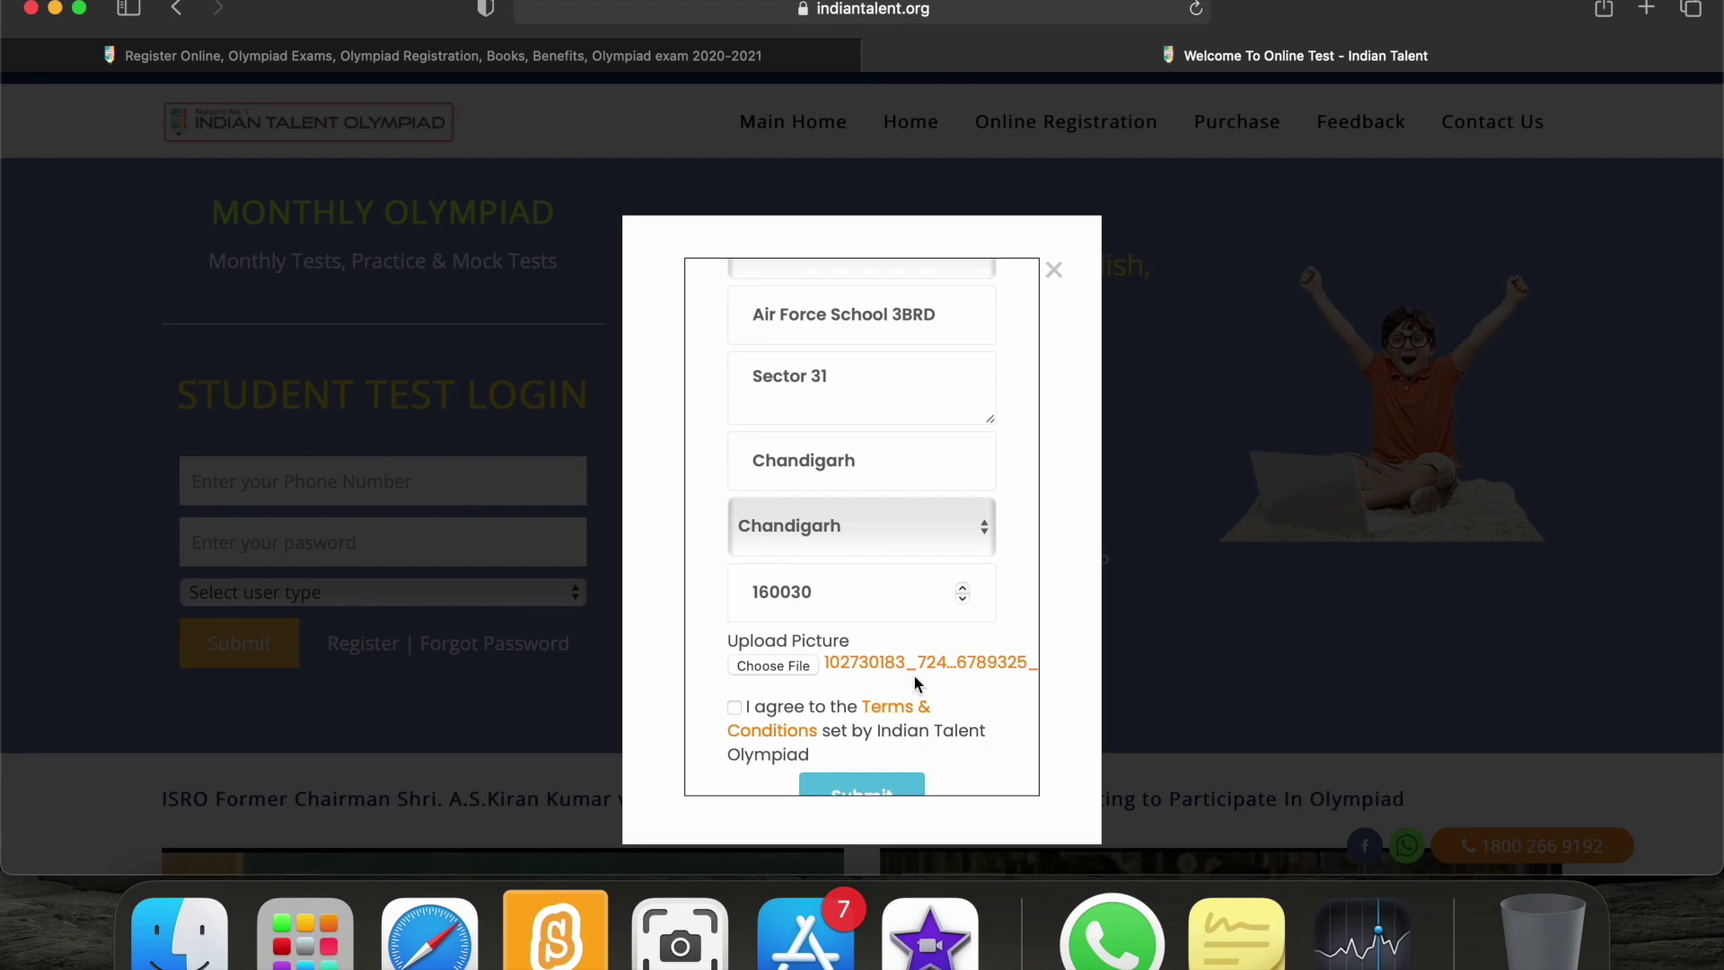
scroll(884, 692, down, 3)
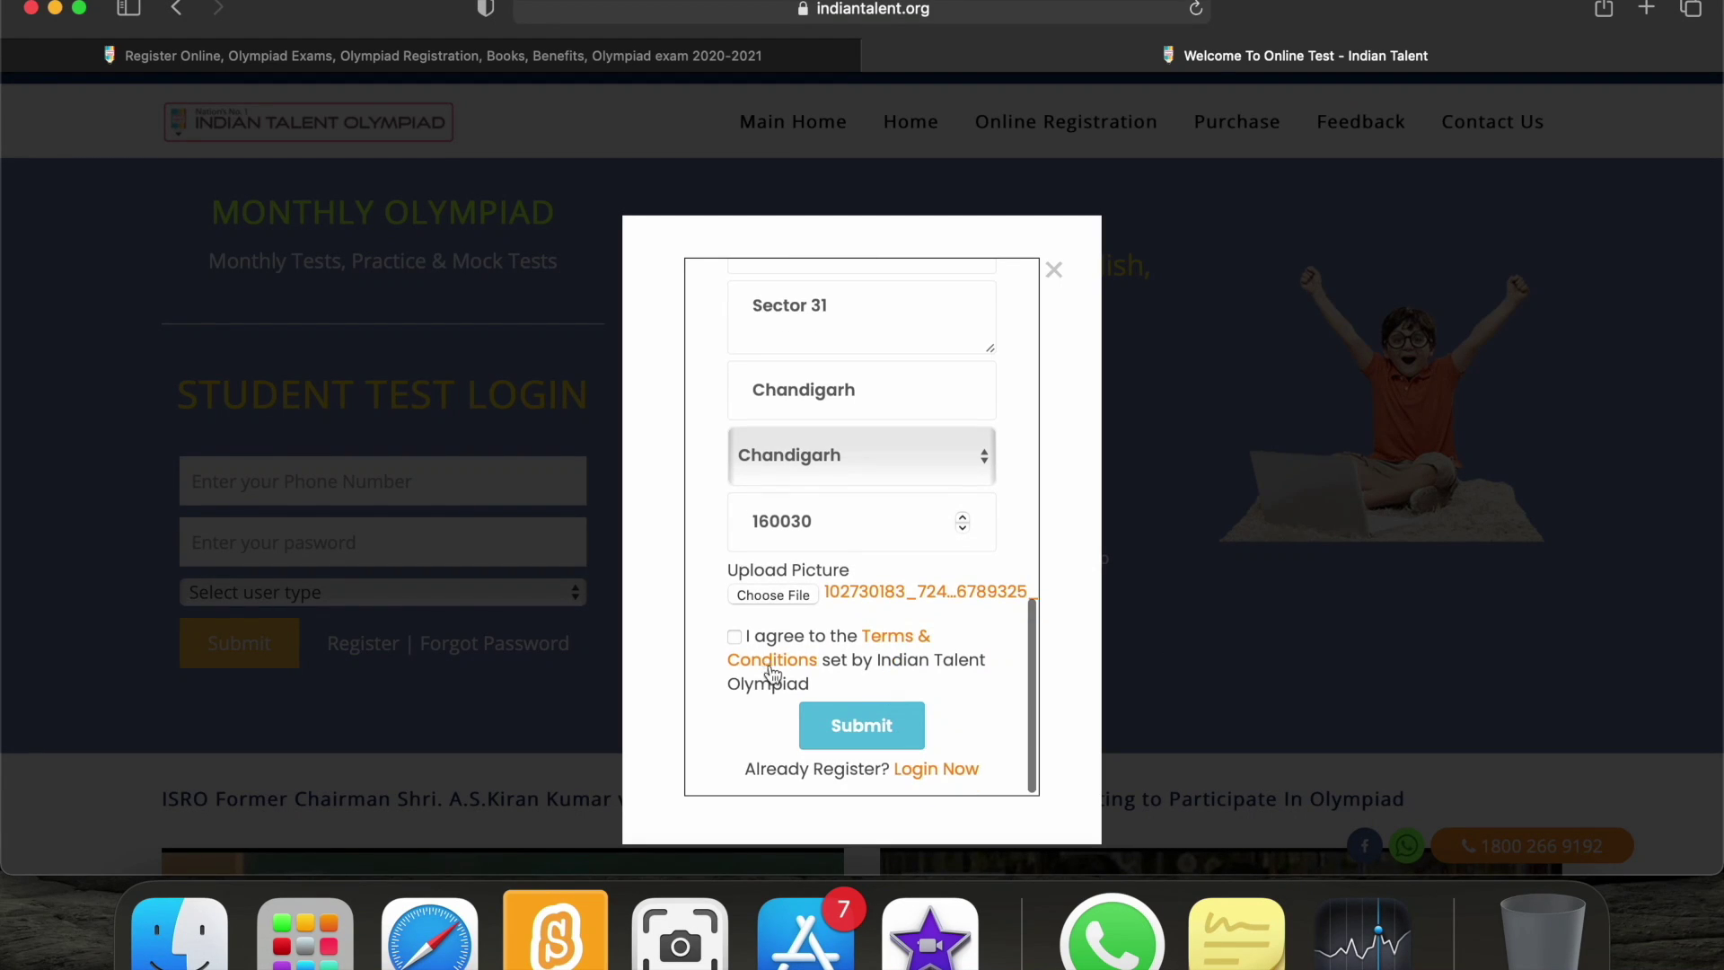
click(734, 638)
Submit the registration and dismiss Safari's leaked-password warning with Not Now.
click(885, 732)
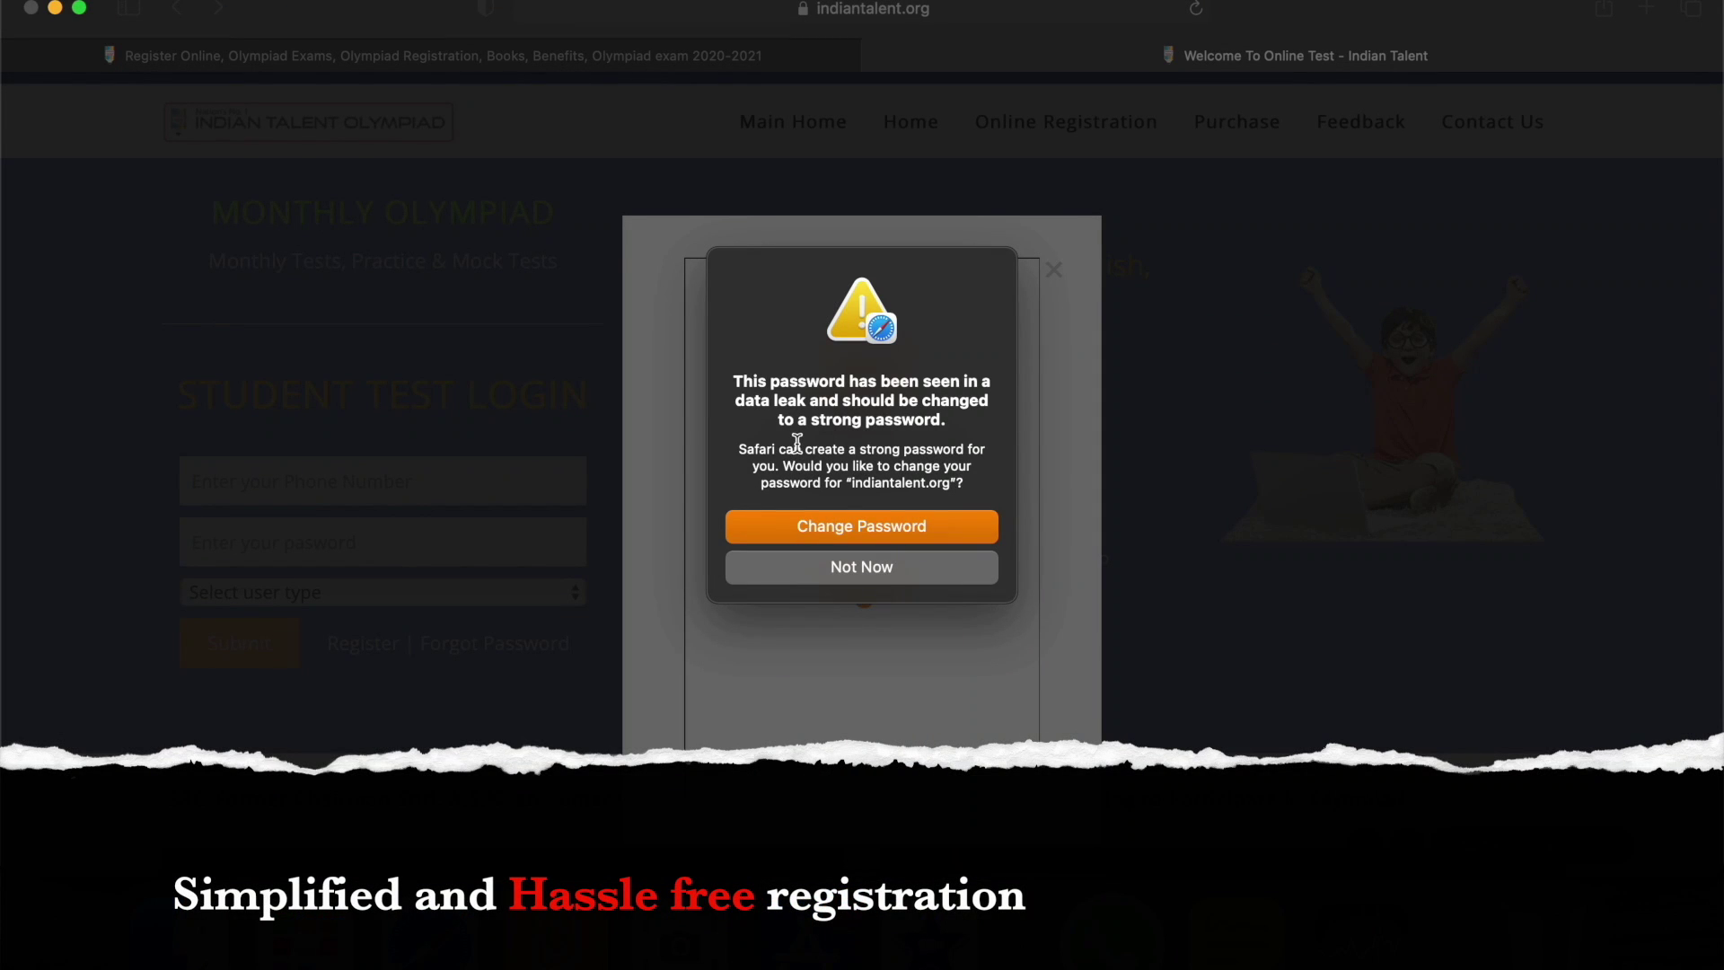
click(893, 573)
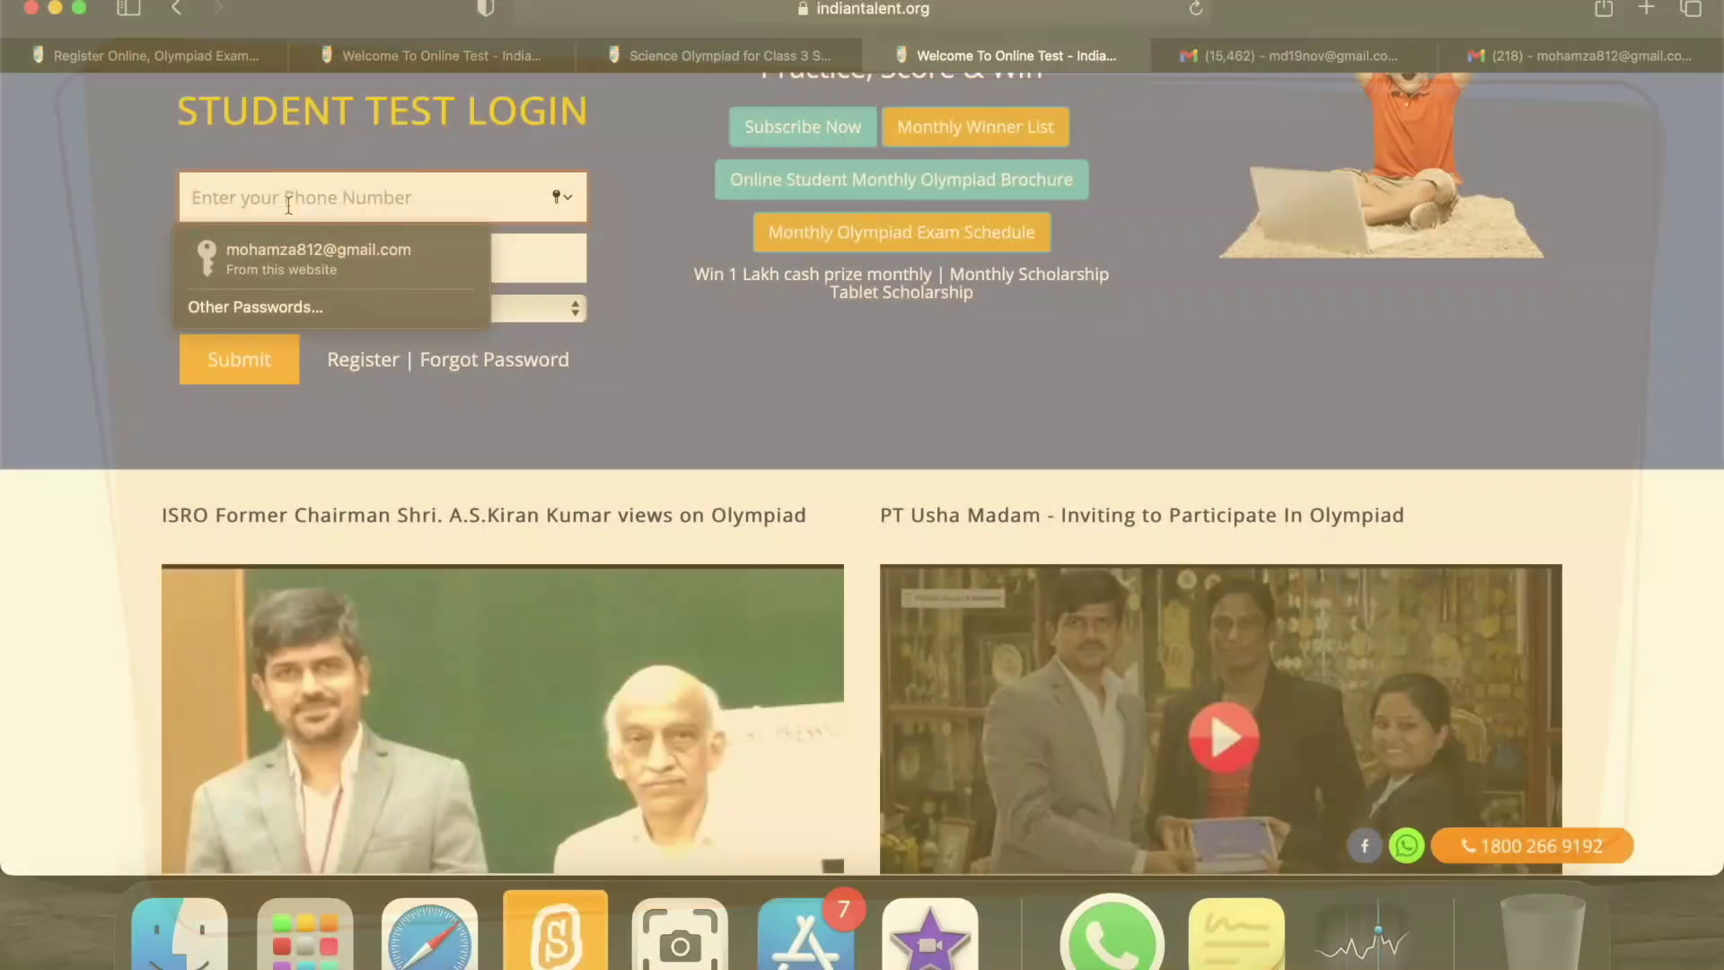
Log in as a Trial User with the registered mobile number and password, saving the password.
click(359, 259)
text(•)
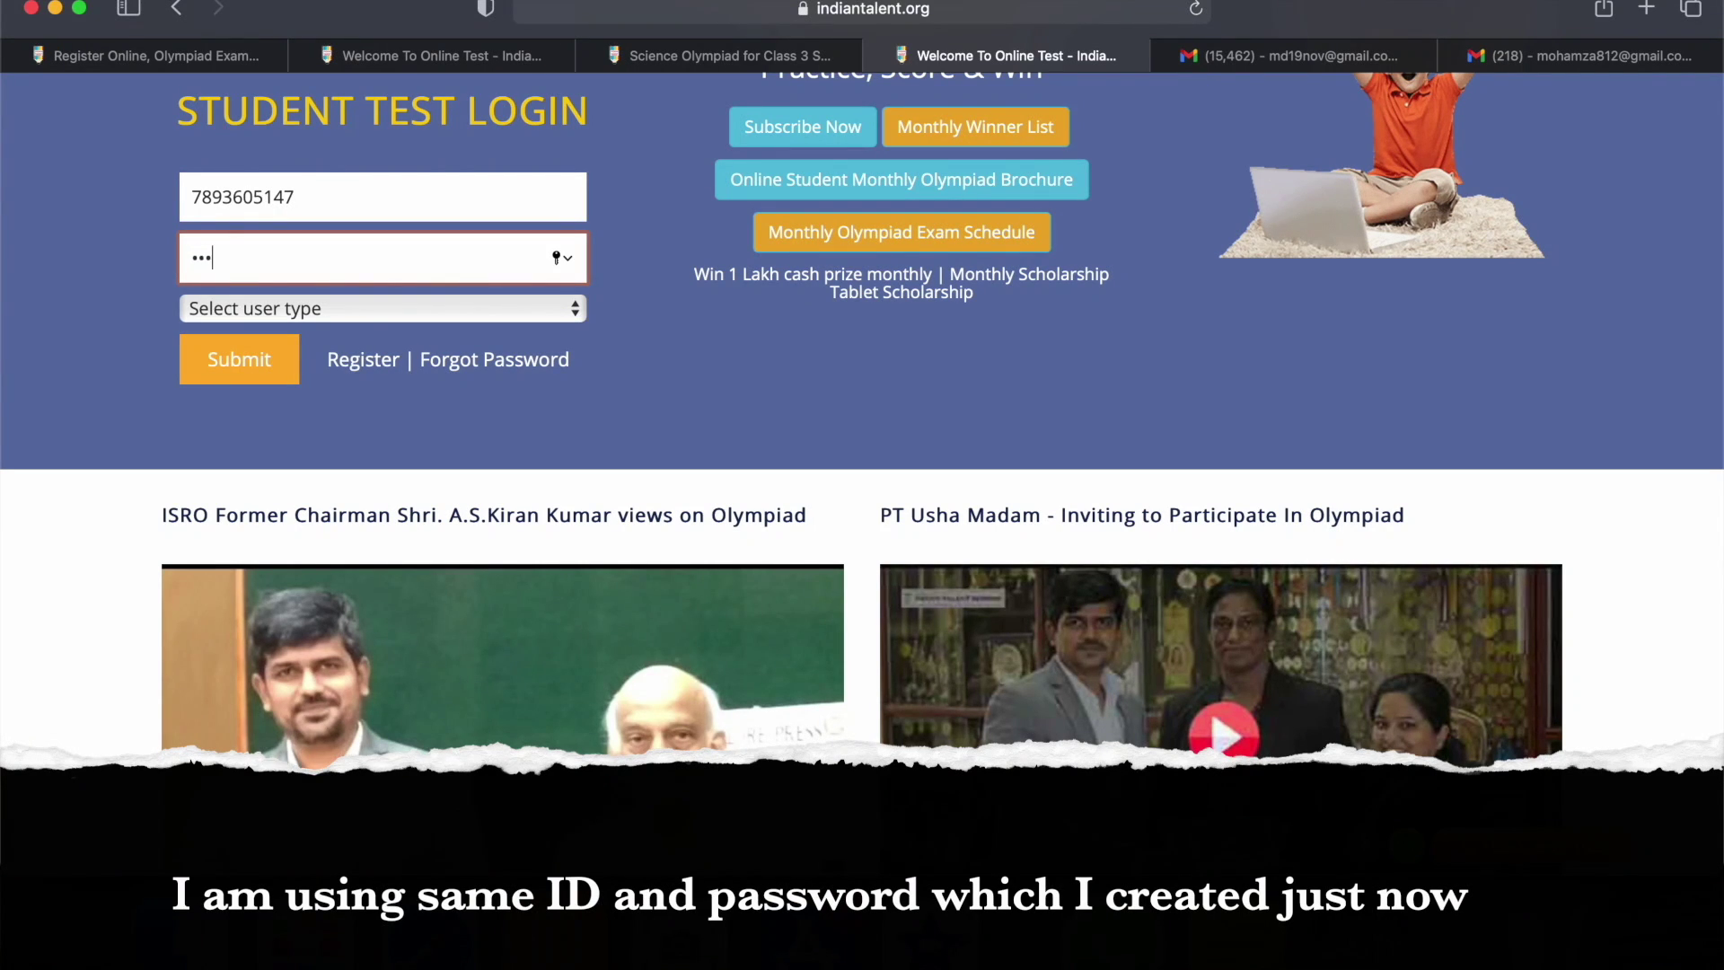
text(•••••••••)
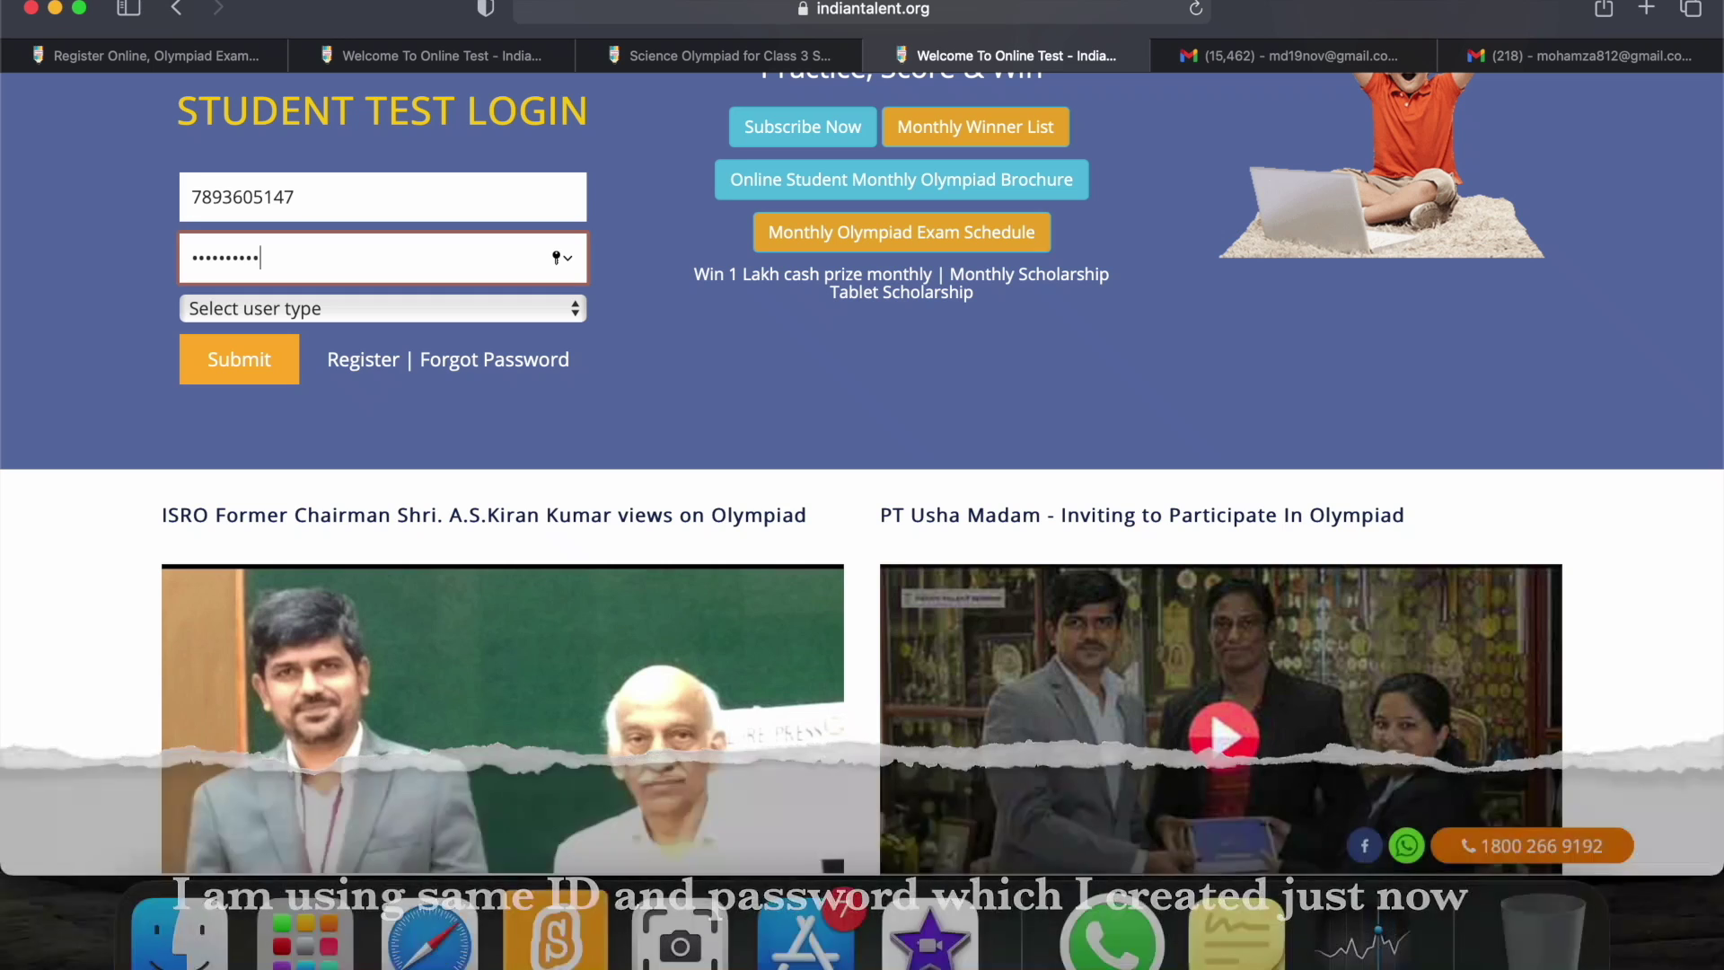
text(••)
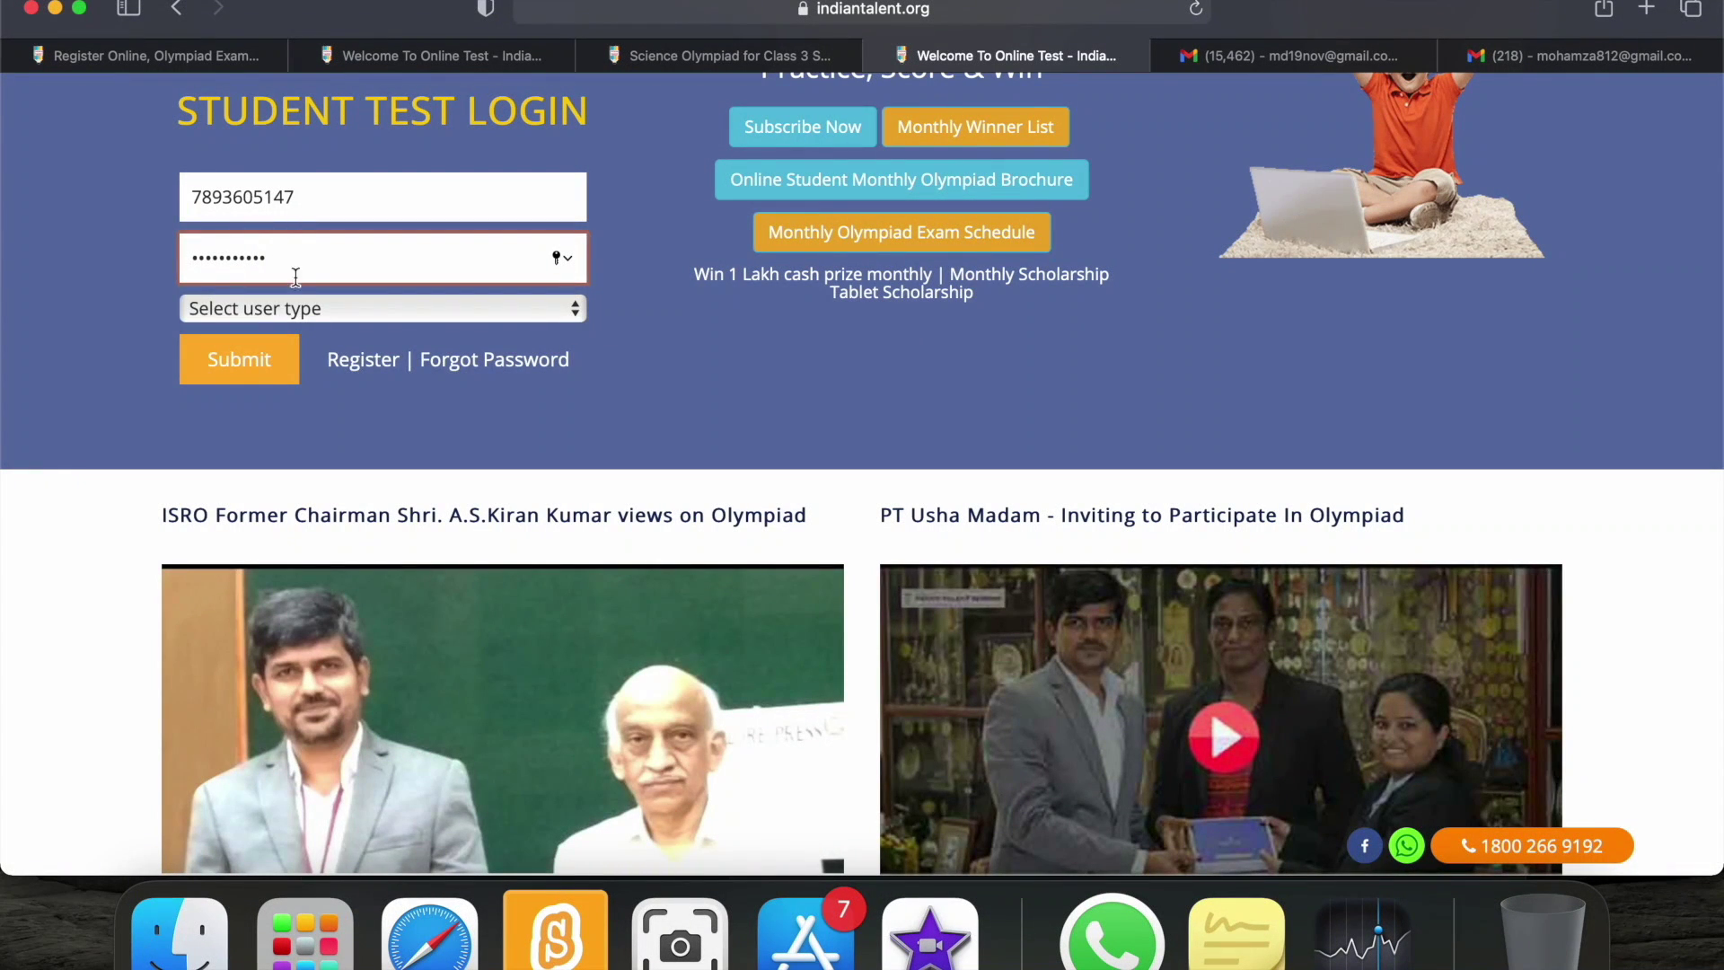
click(309, 314)
click(296, 336)
click(259, 363)
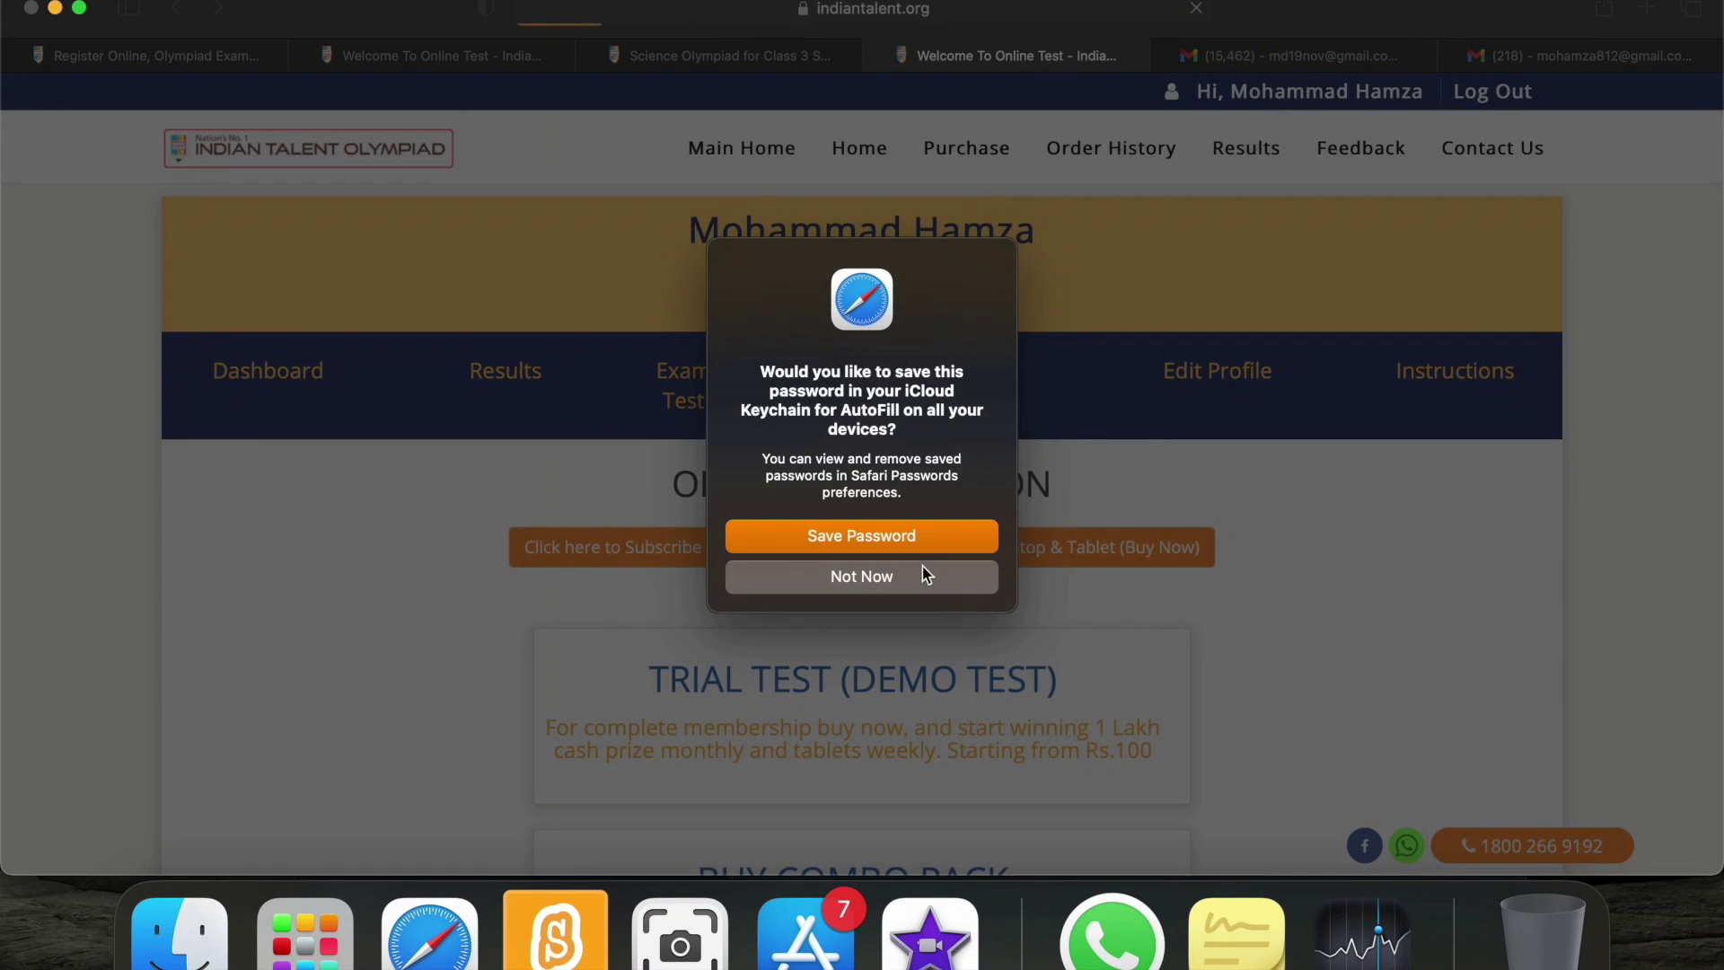
click(908, 537)
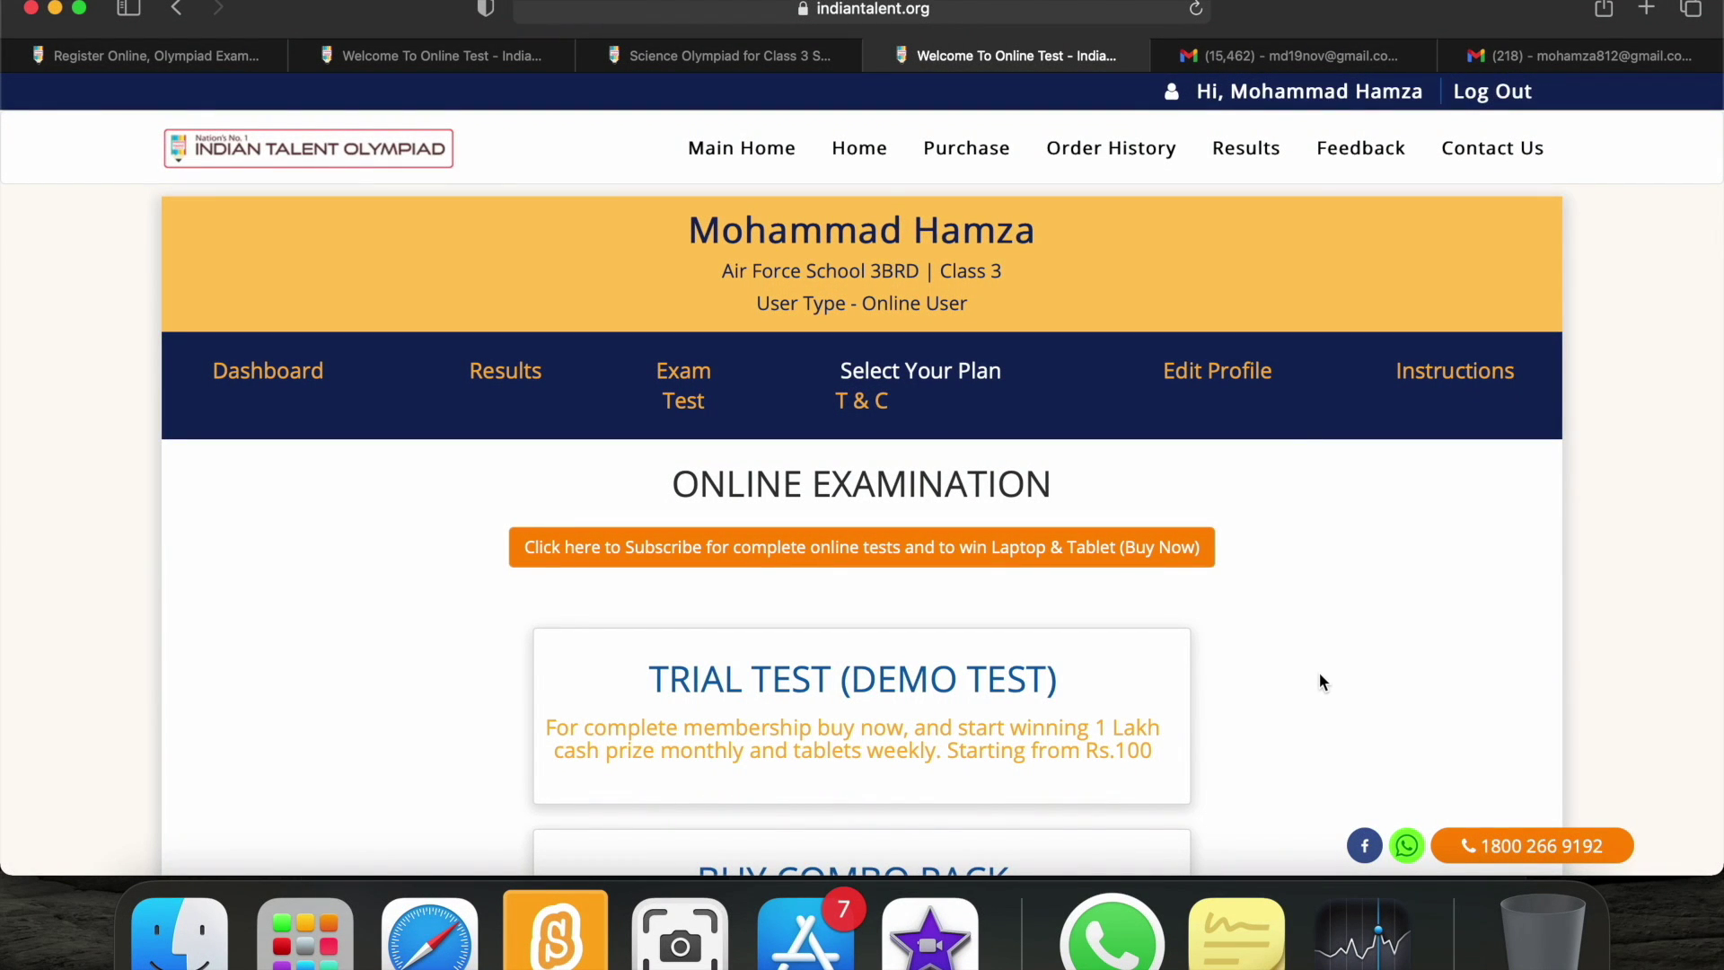
Scroll the dashboard to the Trial Test (Demo Test) card and open it.
scroll(1320, 675, down, 2)
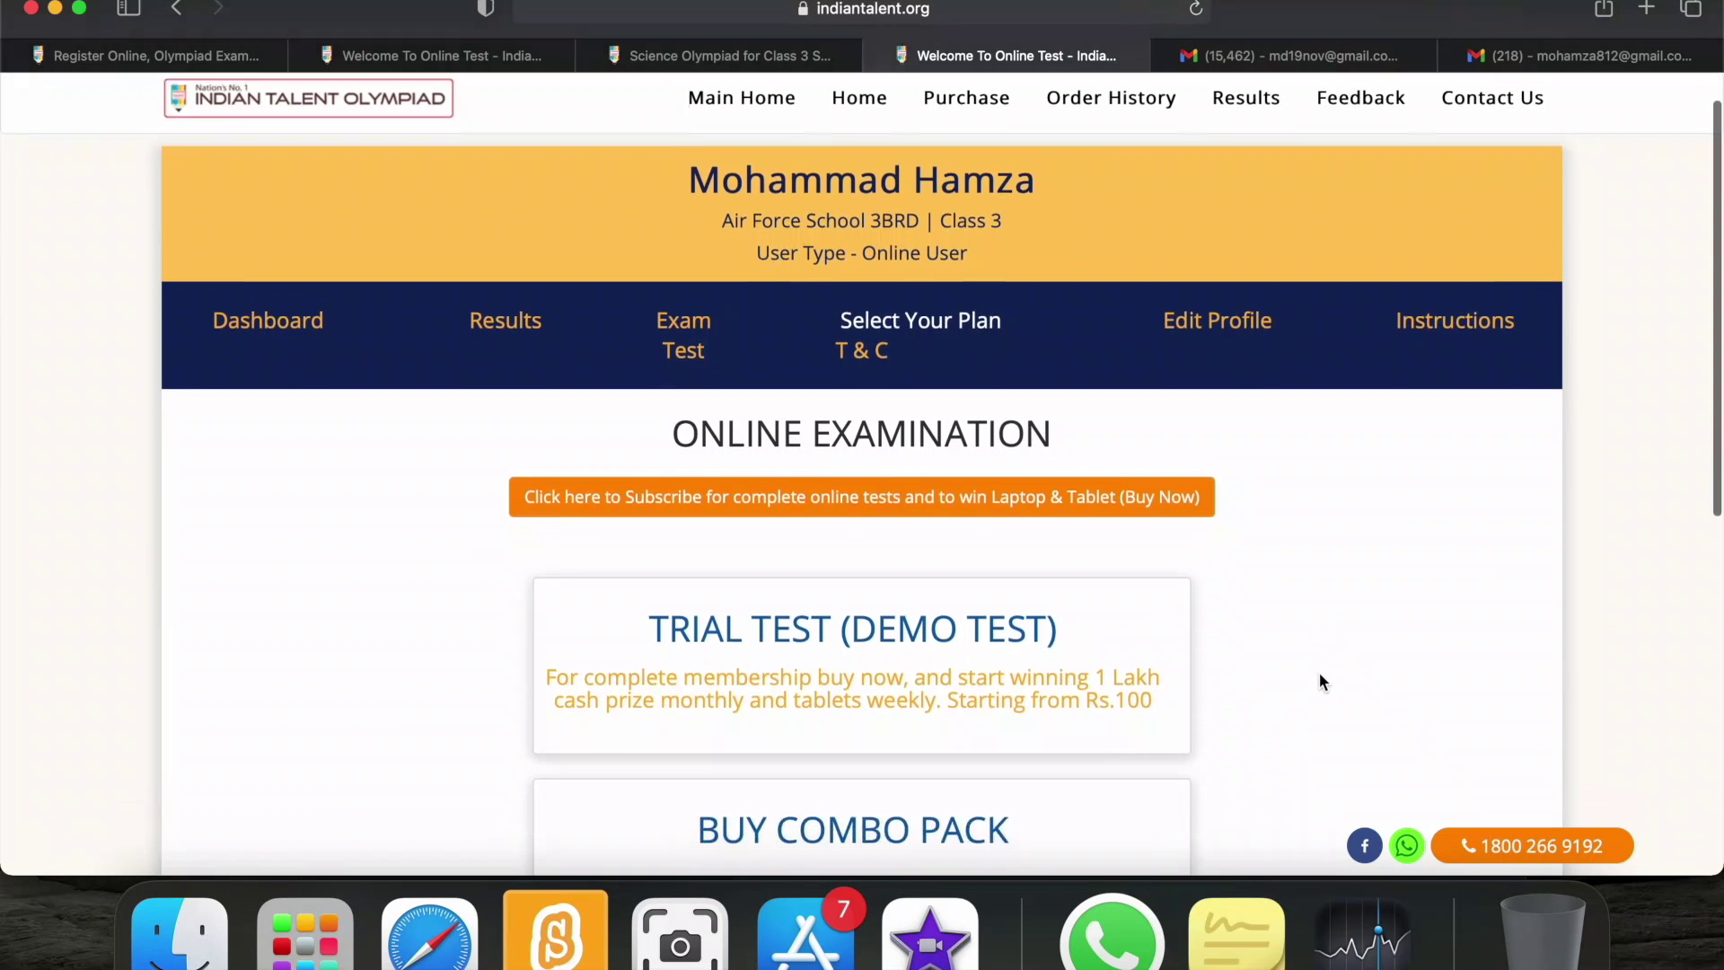
scroll(1320, 682, down, 2)
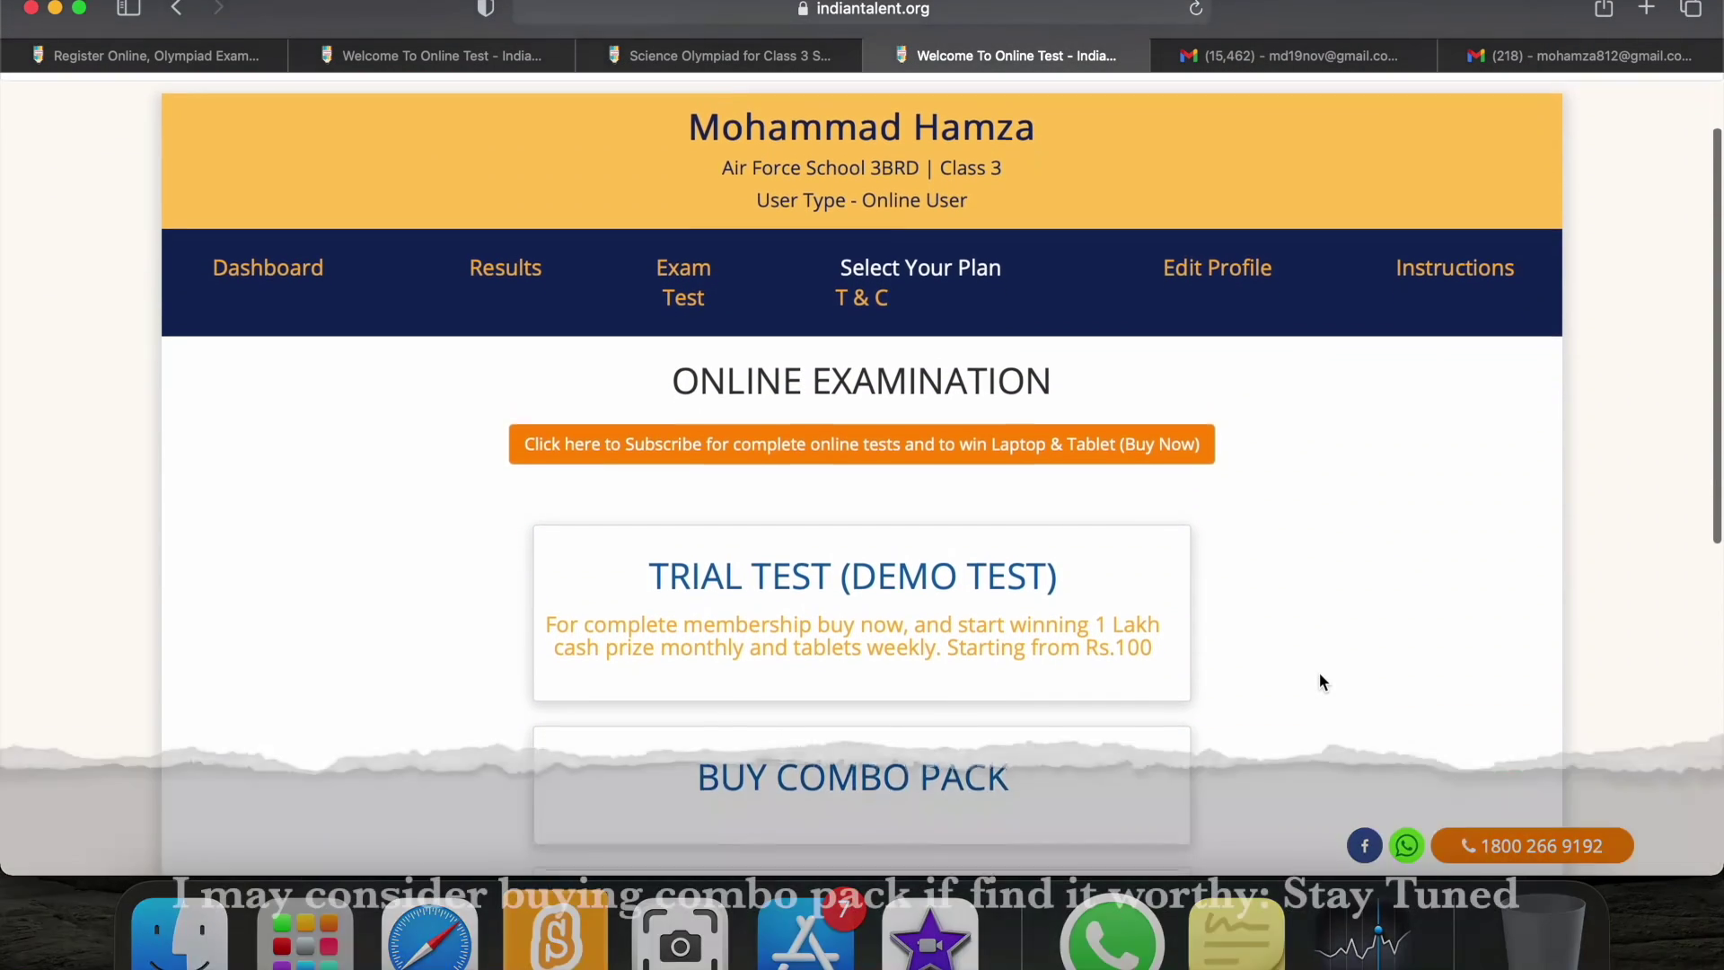
scroll(1320, 678, down, 2)
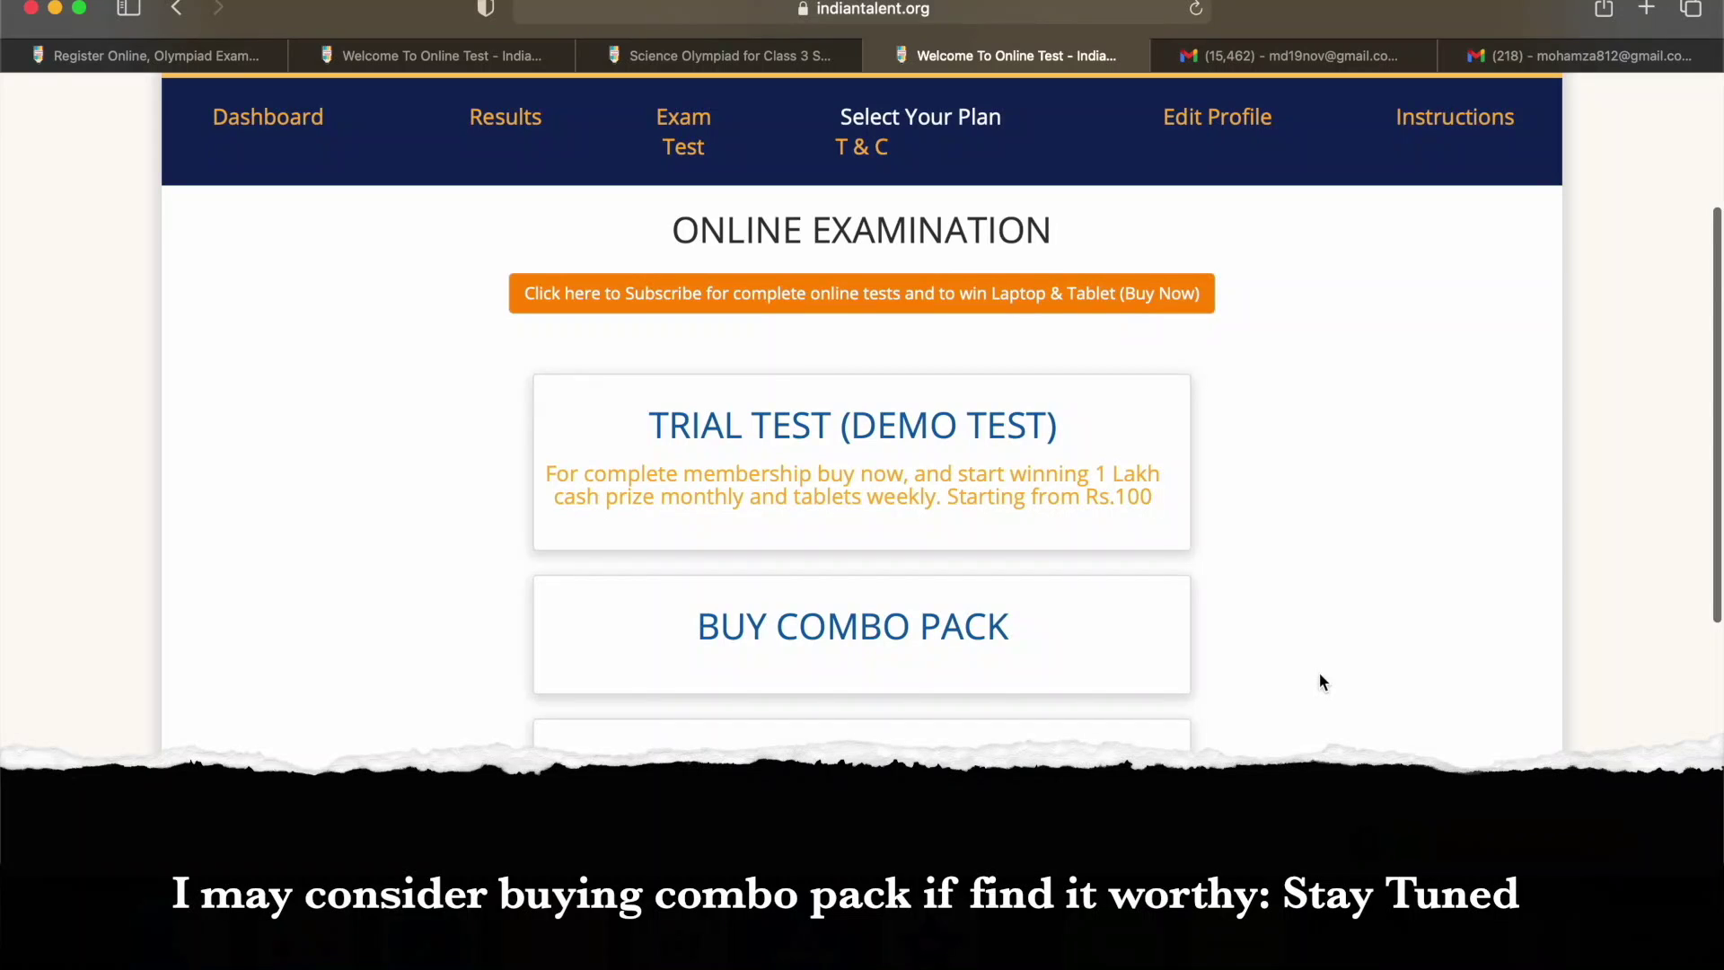
scroll(1319, 678, down, 1)
scroll(1320, 682, down, 2)
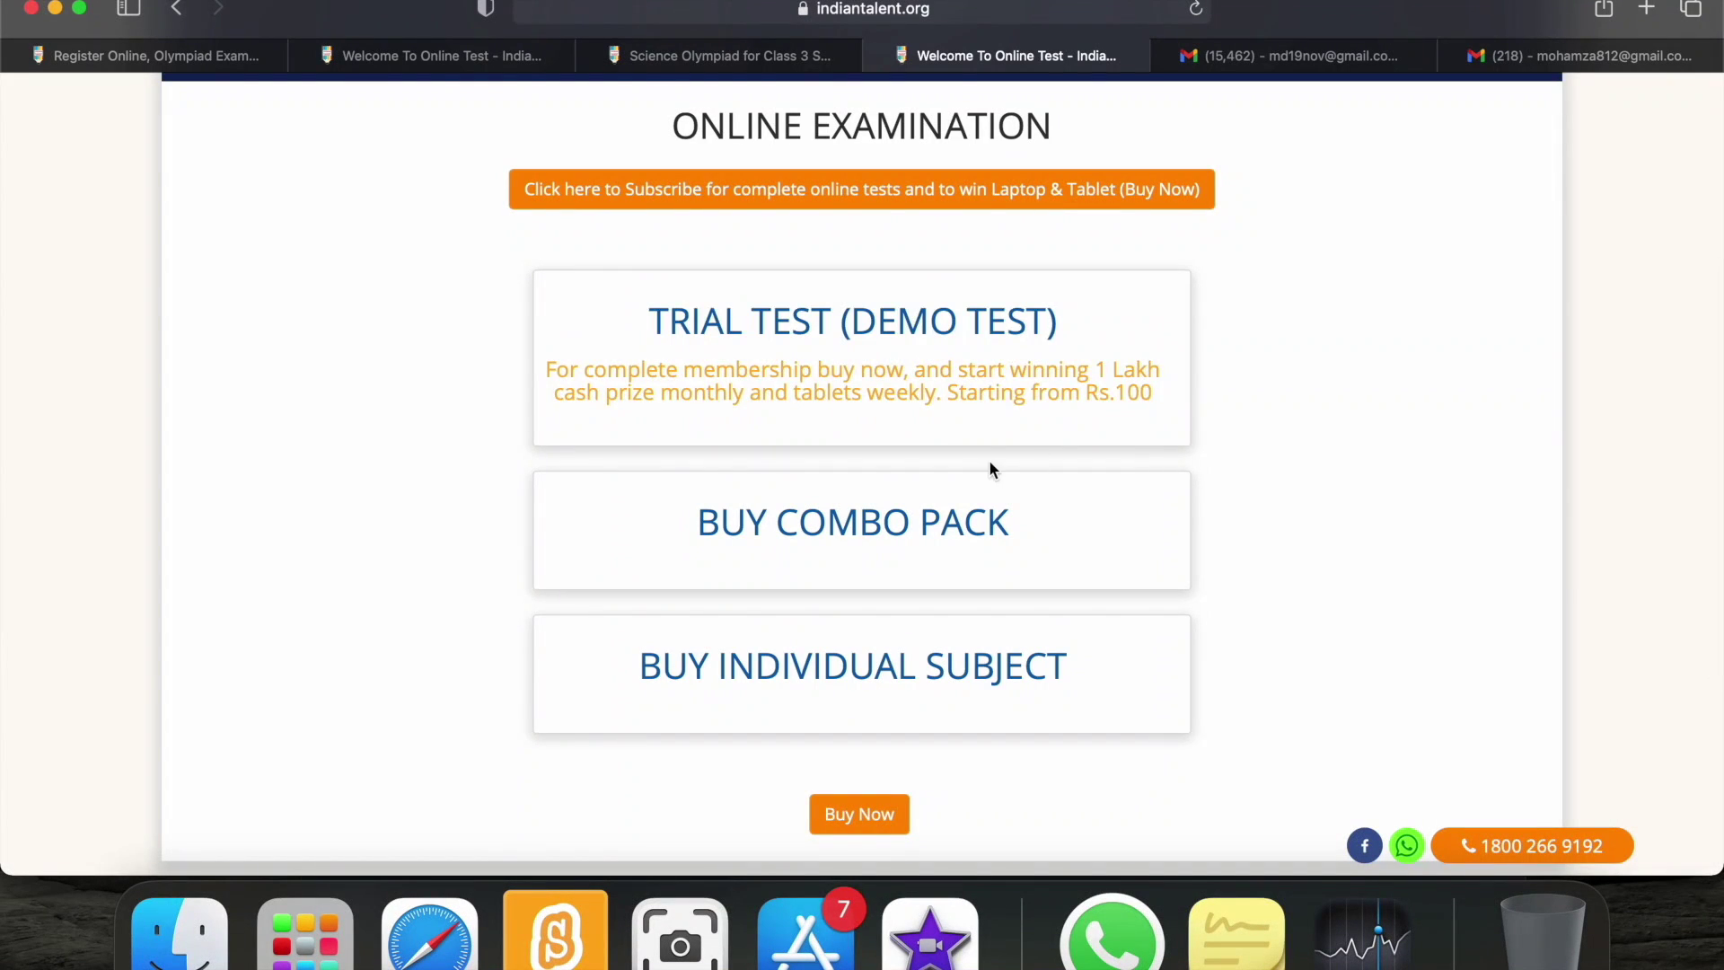
click(851, 332)
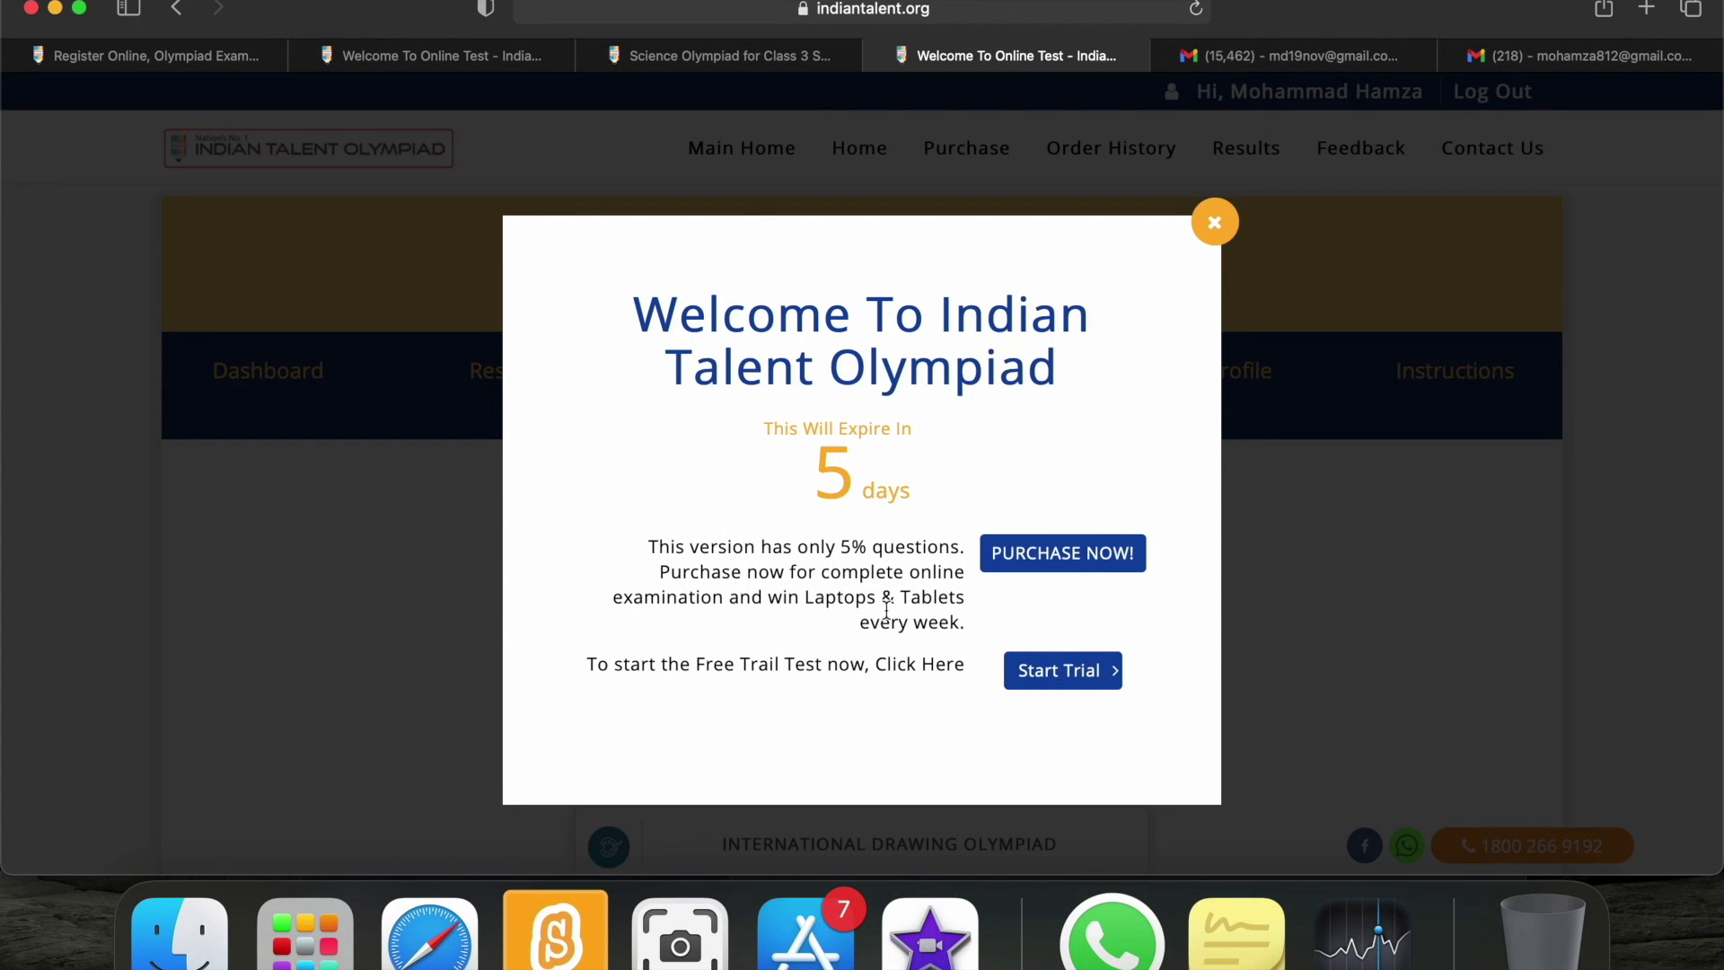
Start the free trial and open the International Science Olympiad tests.
click(1037, 674)
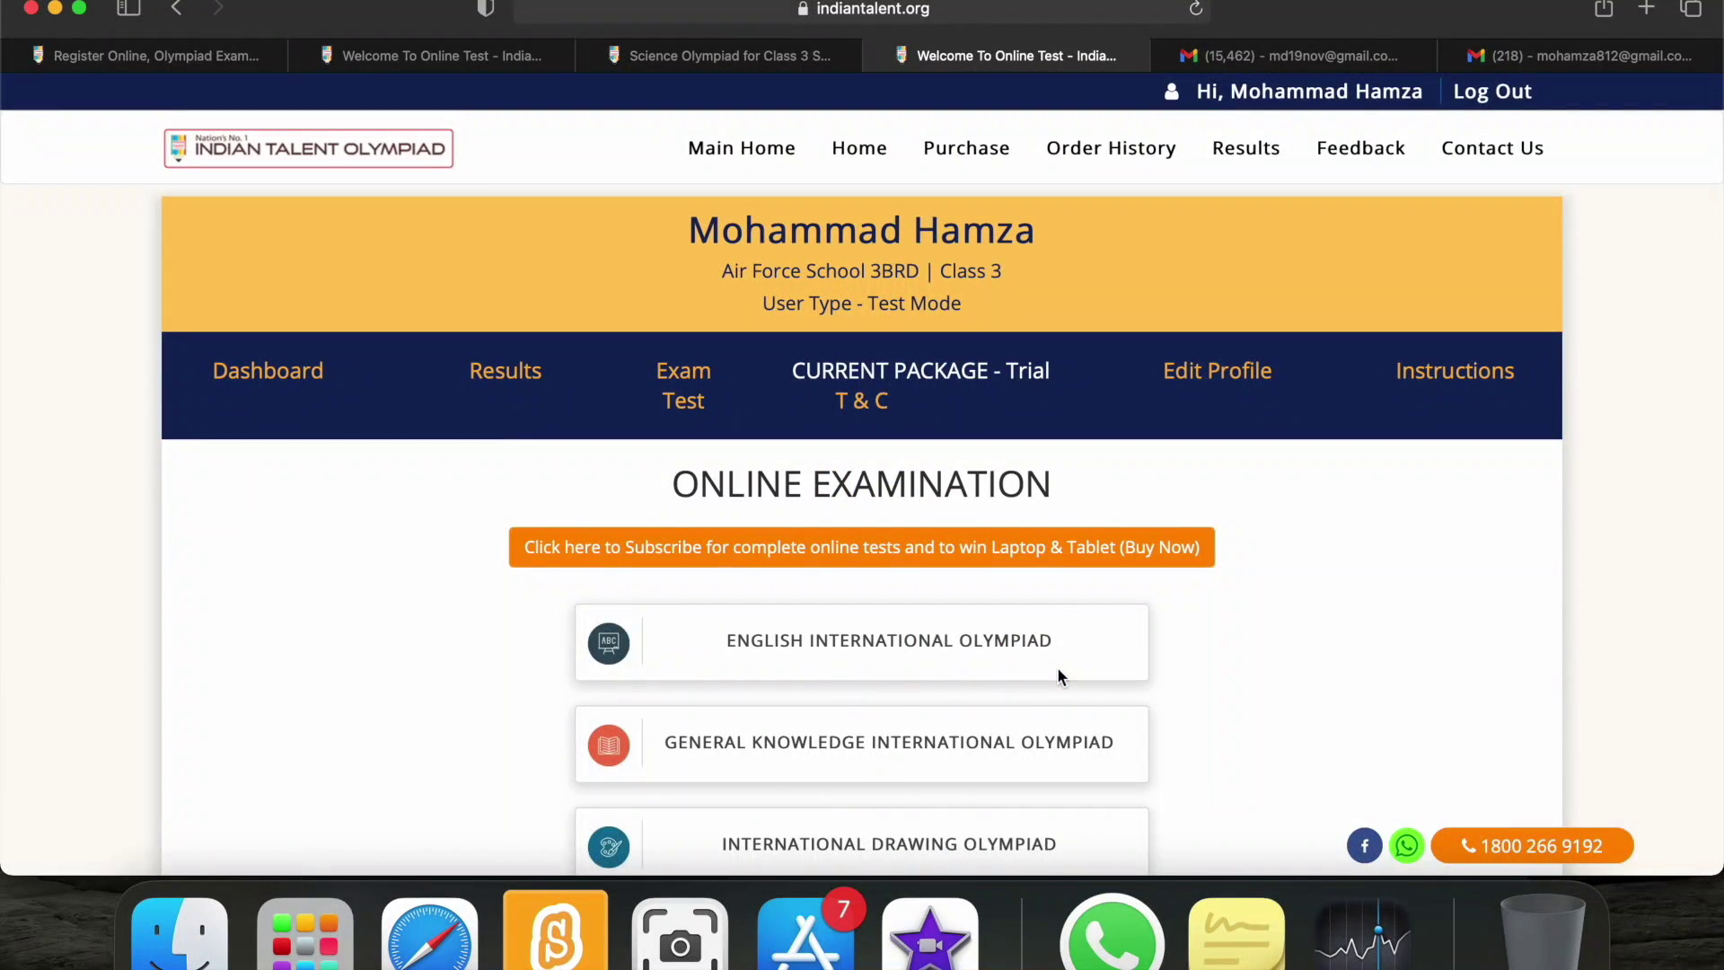
scroll(1227, 724, down, 5)
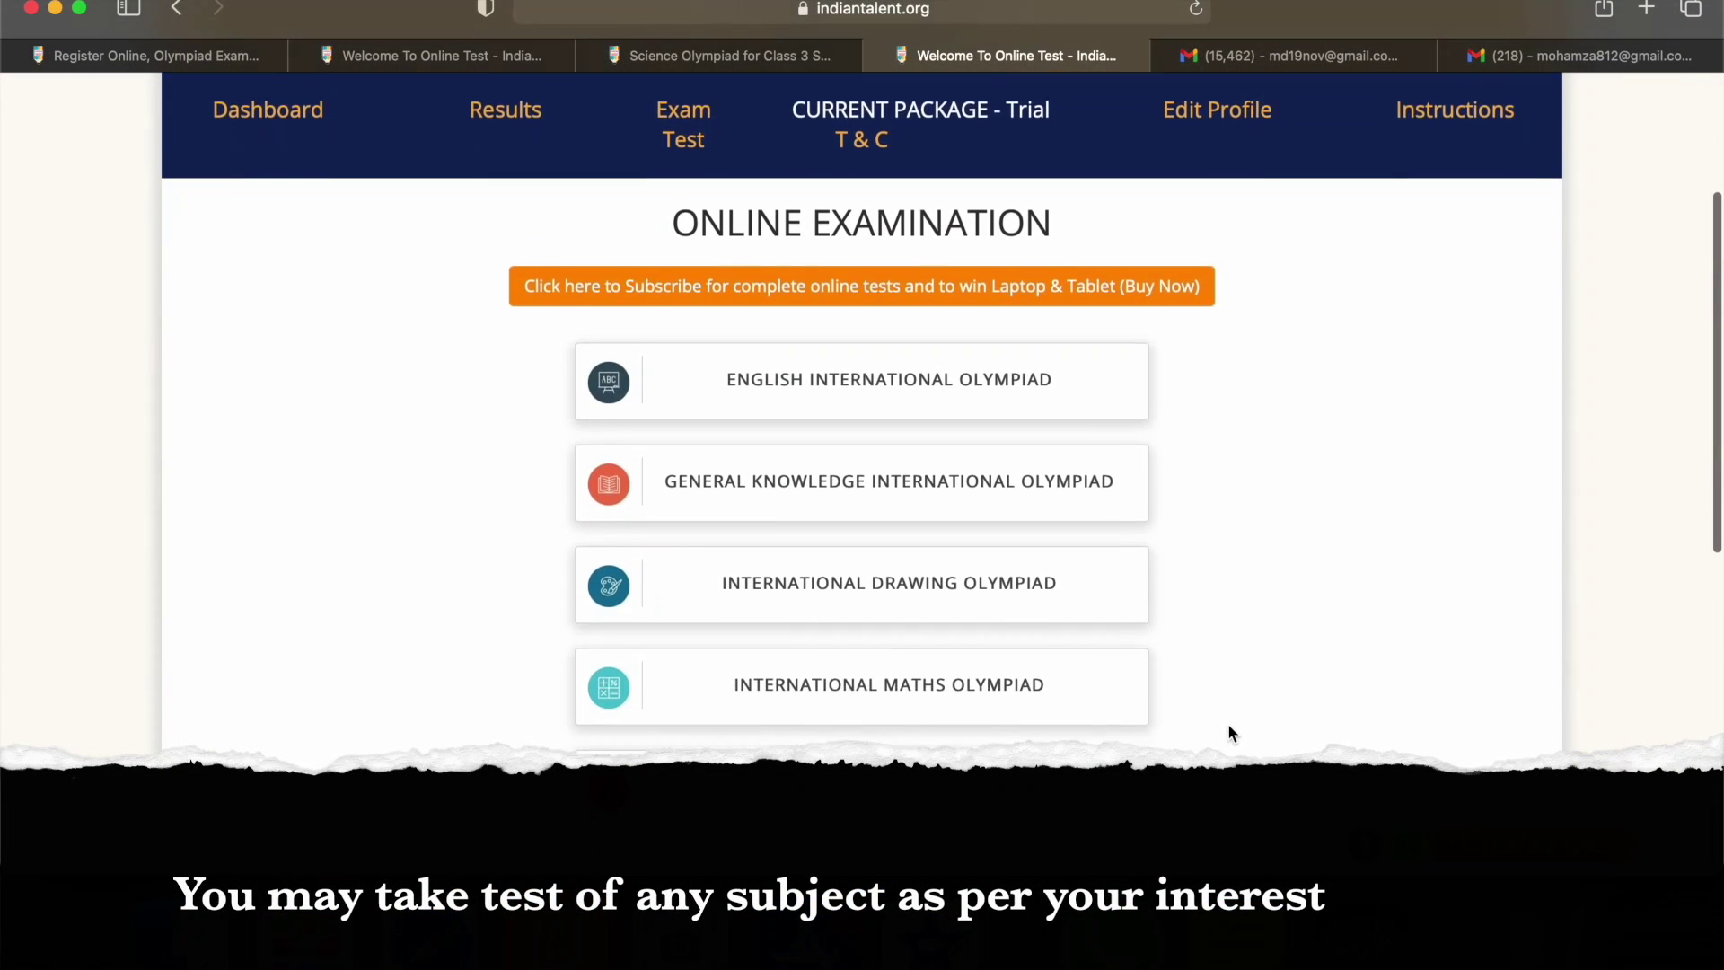
scroll(1229, 725, down, 4)
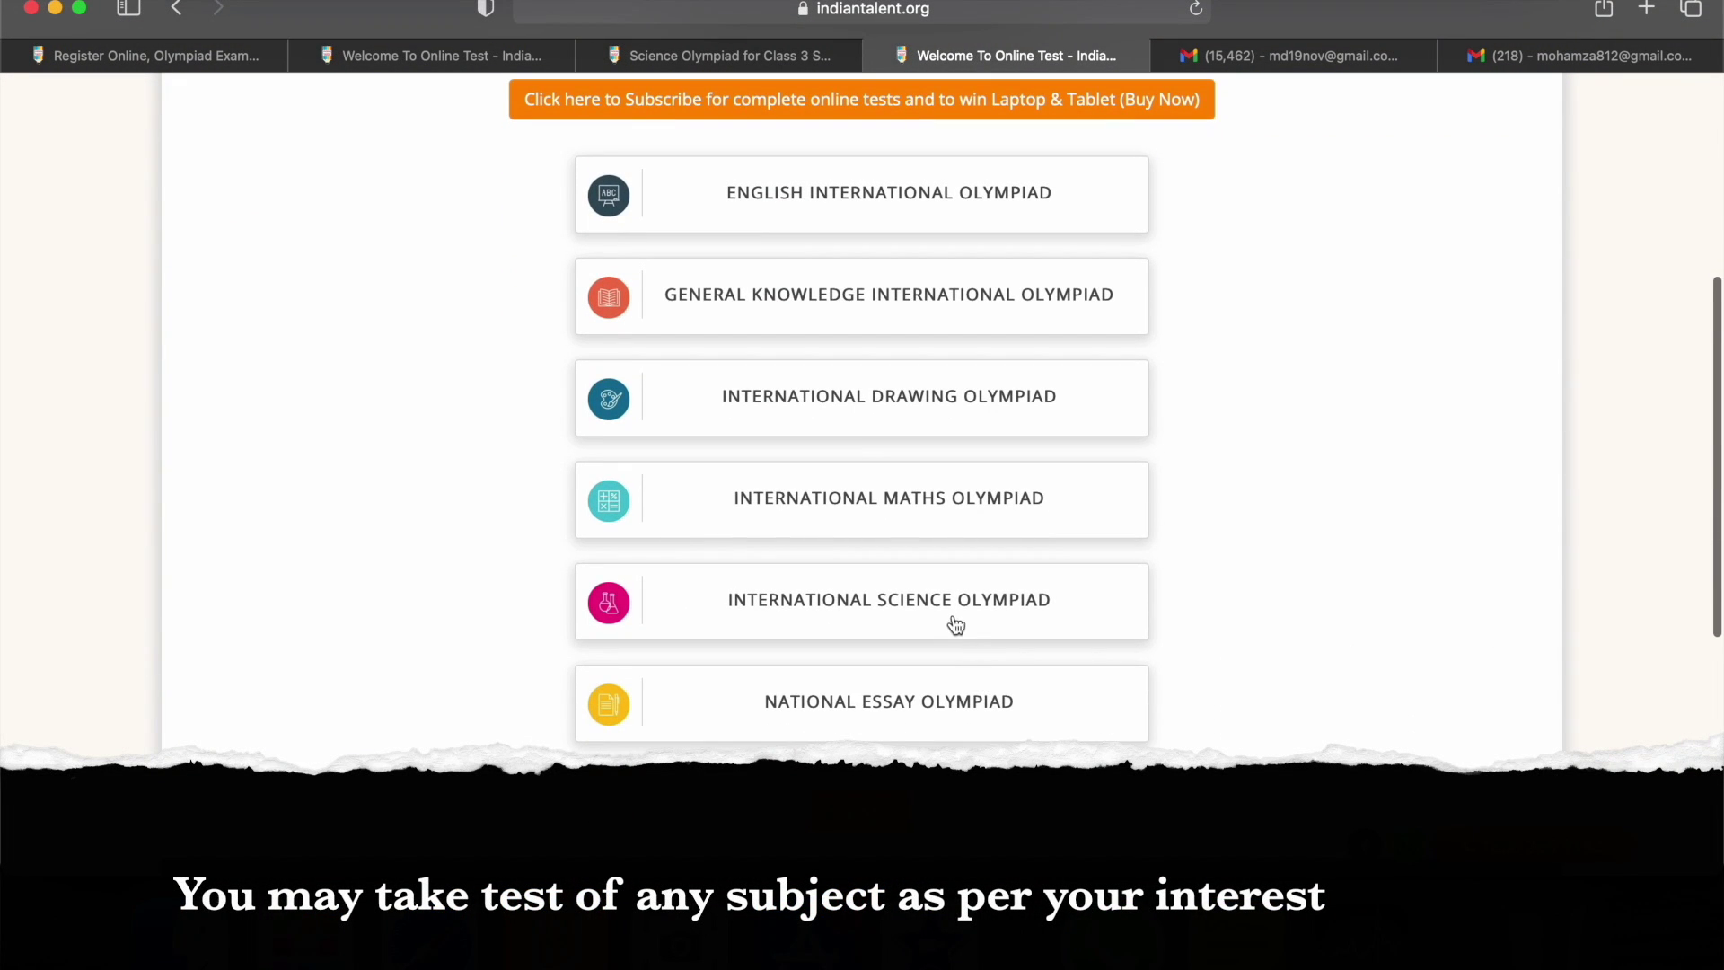
click(951, 613)
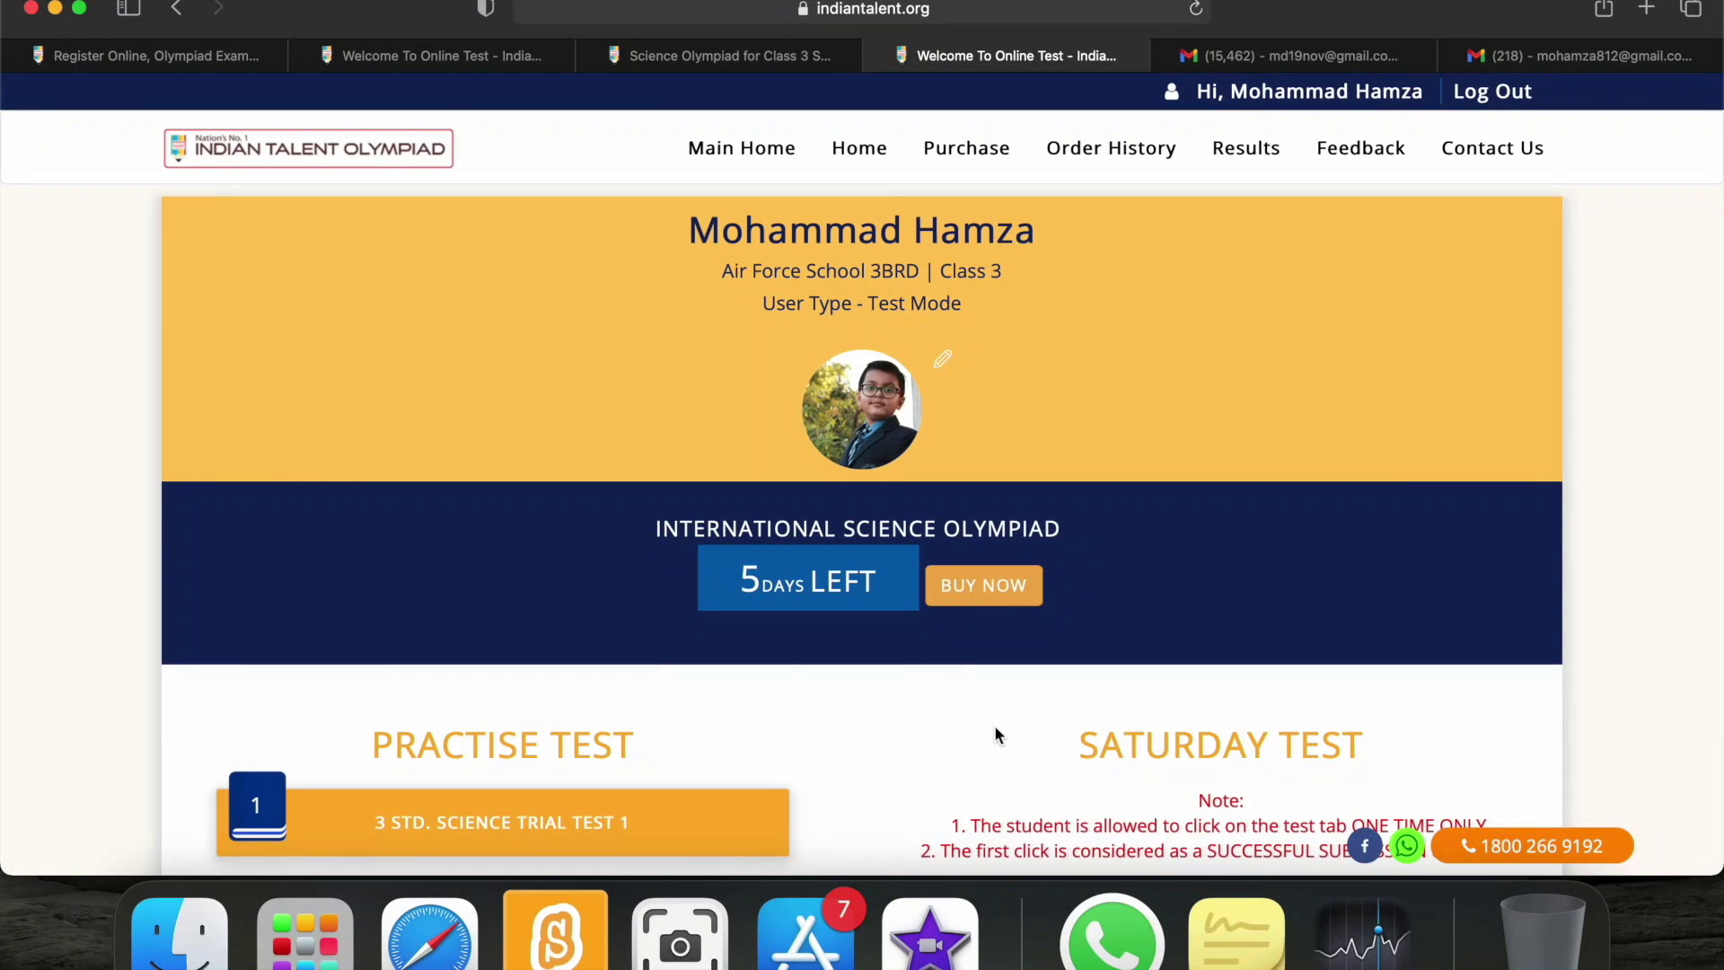
scroll(995, 728, down, 5)
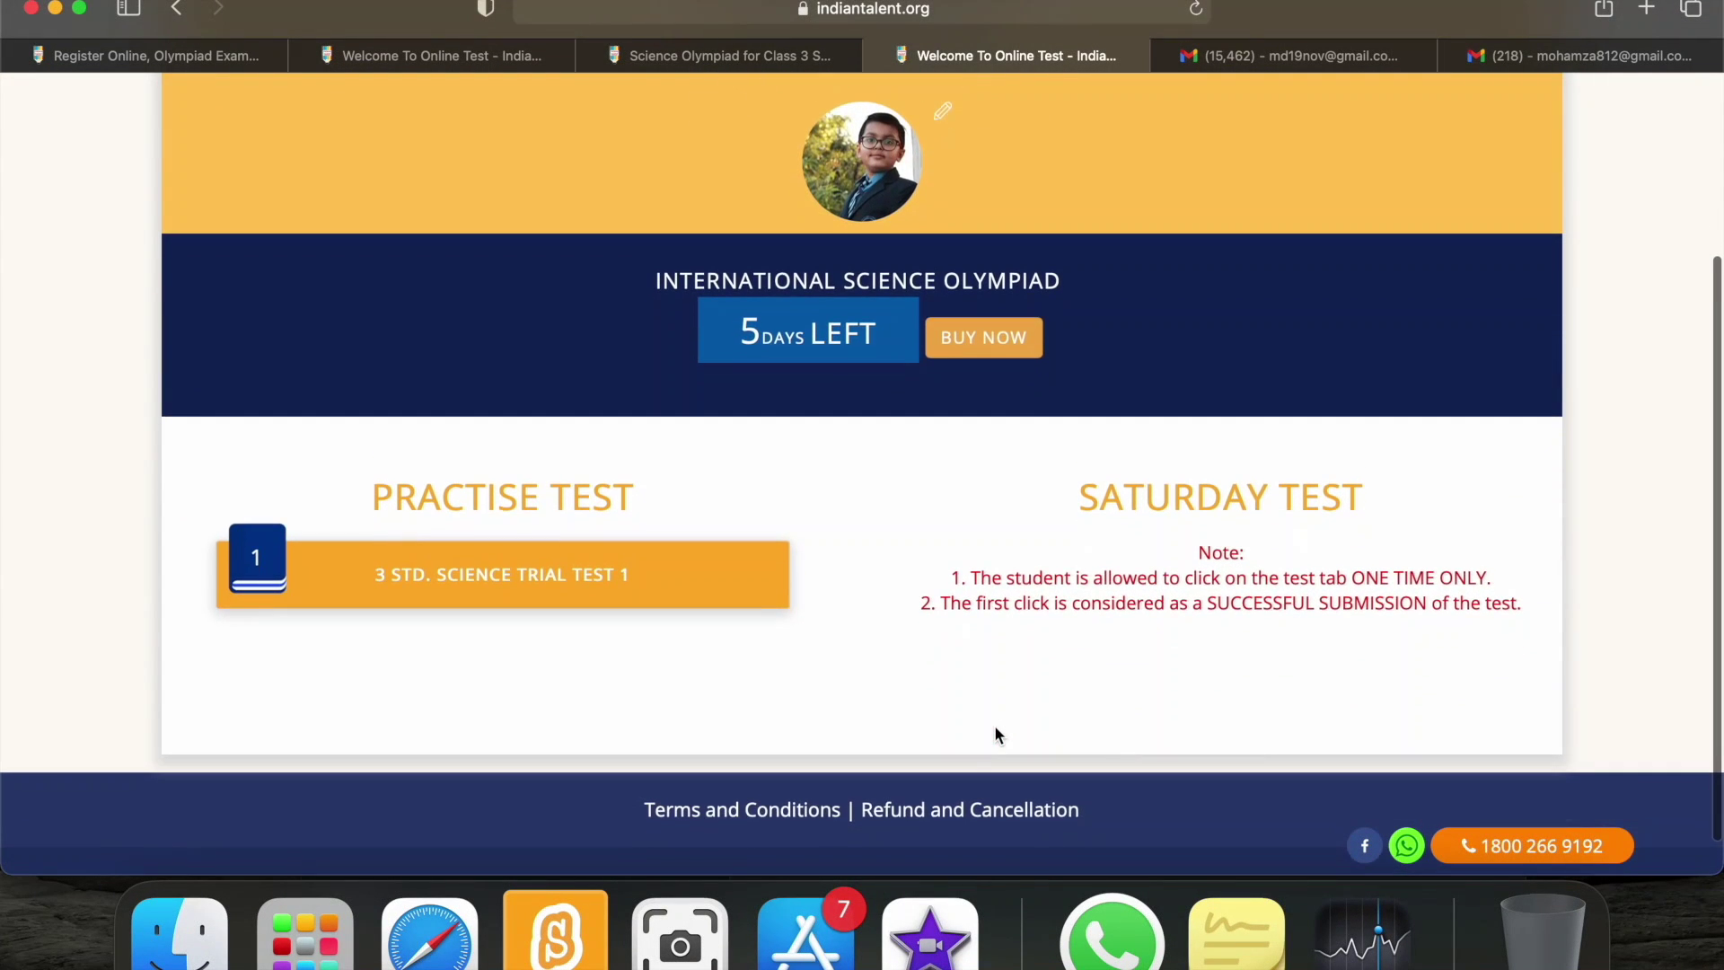
click(504, 572)
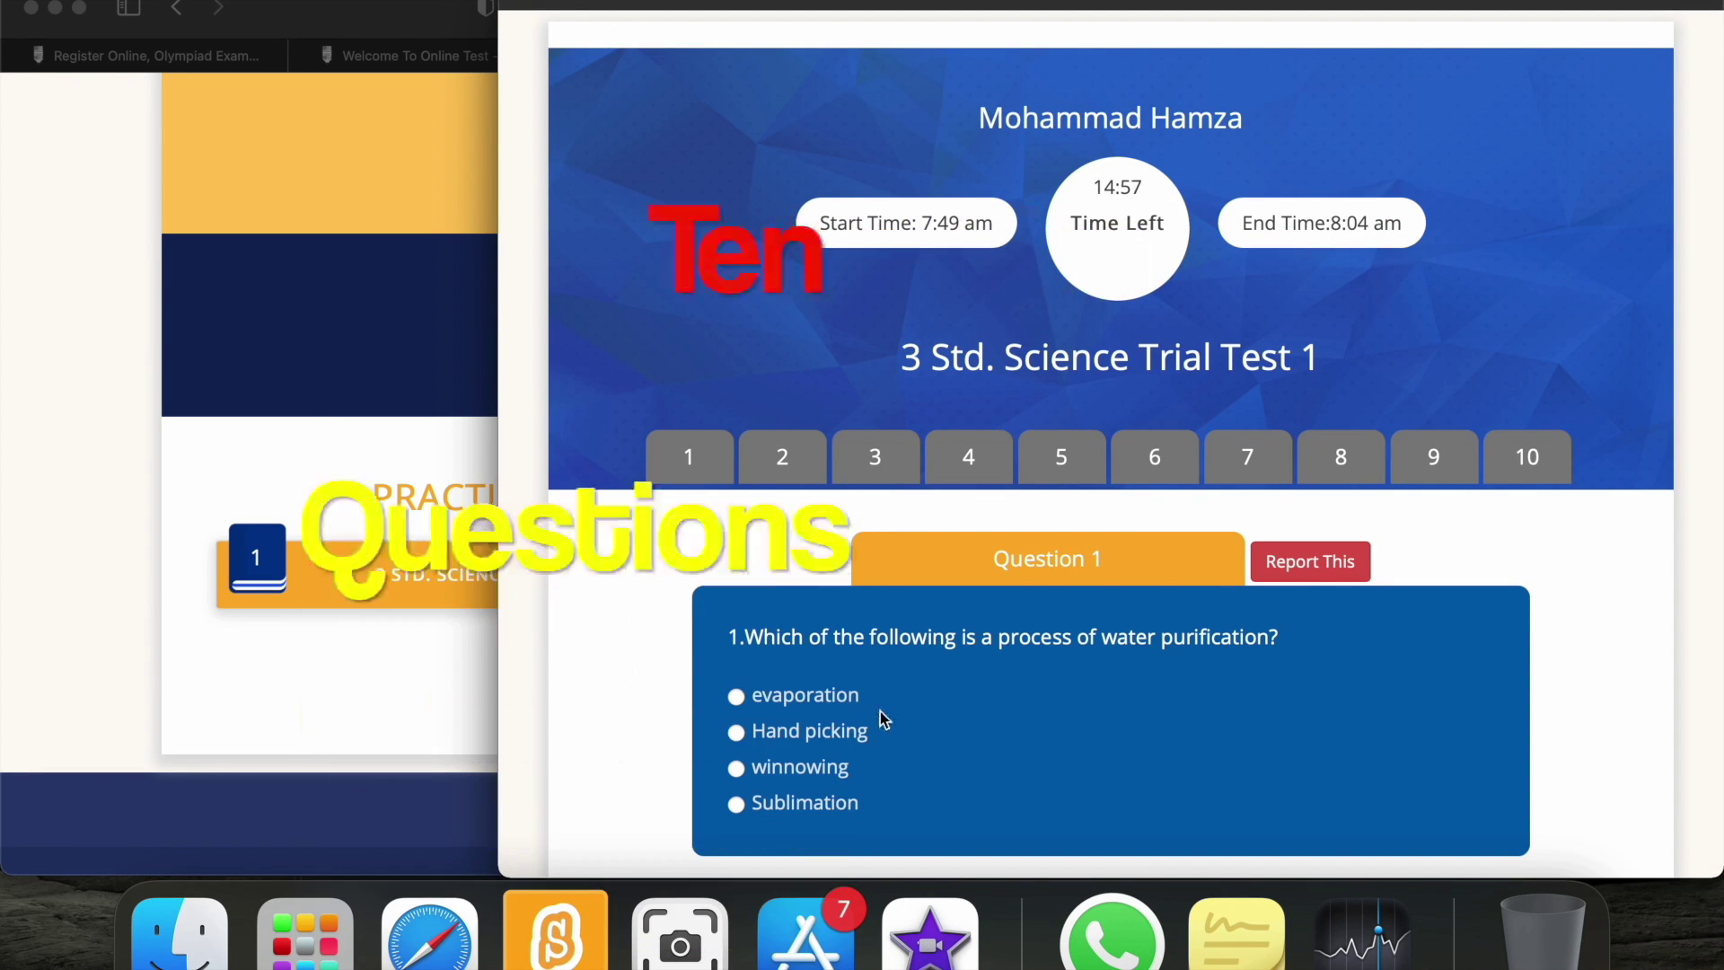
Answer 'evaporation' for Question 1 of the 3 Std. Science Trial Test 1.
scroll(880, 712, down, 1)
scroll(879, 711, down, 2)
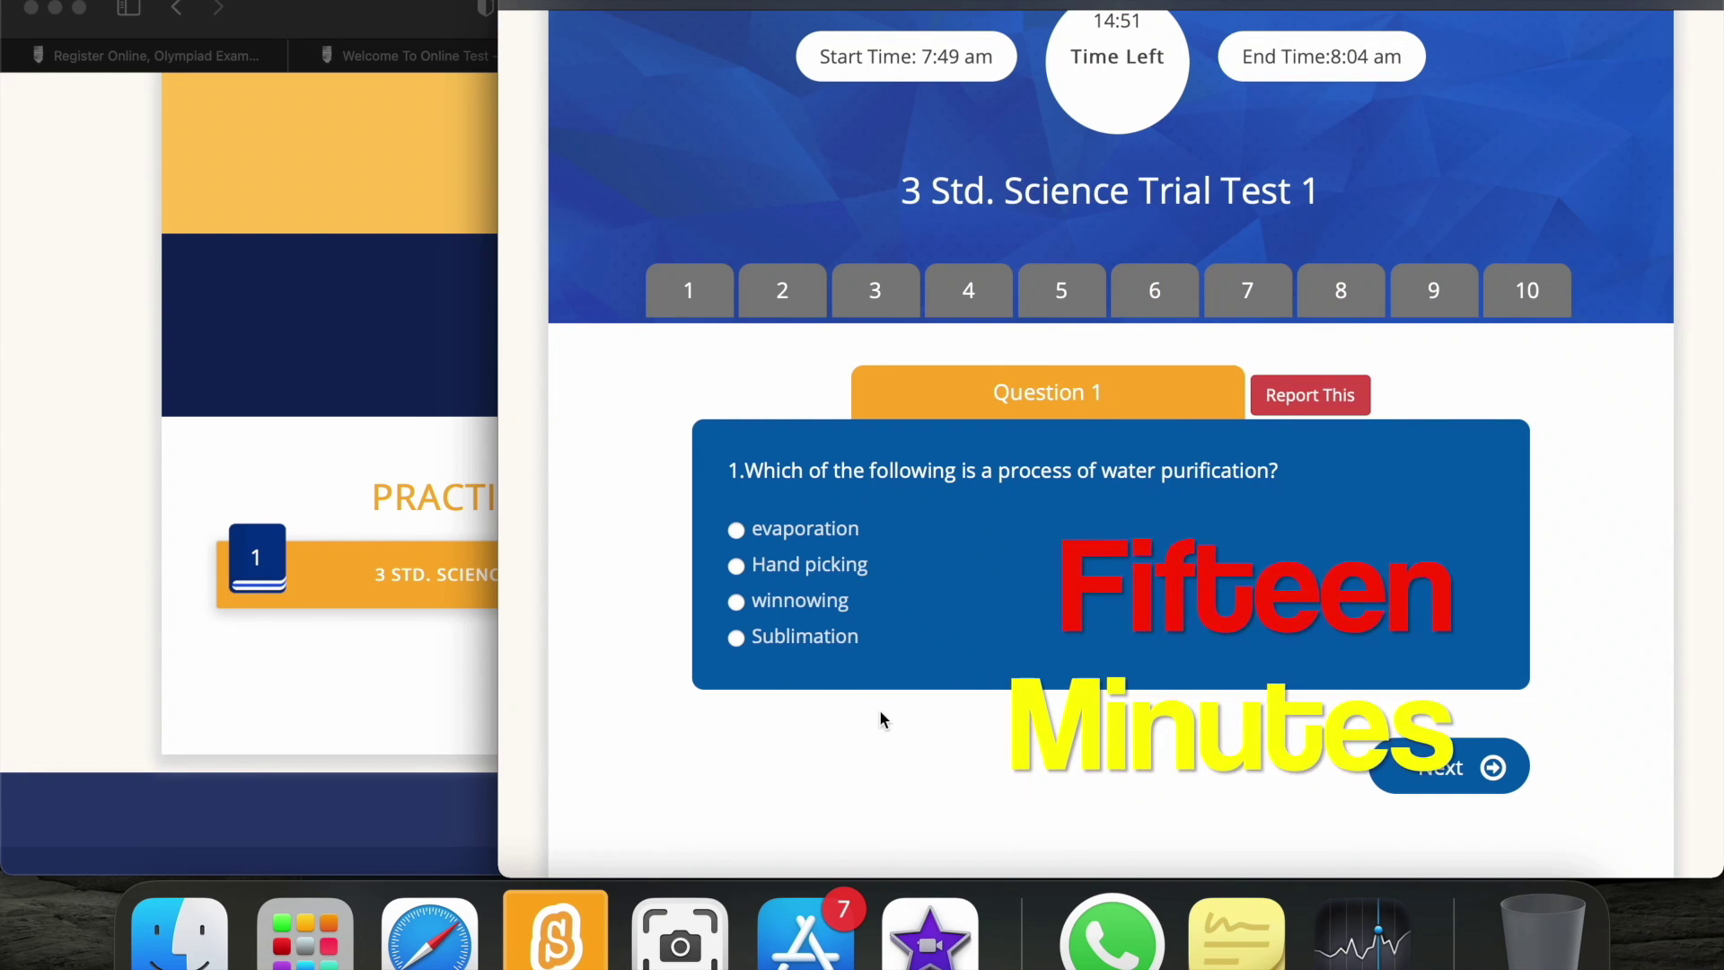
scroll(880, 710, up, 1)
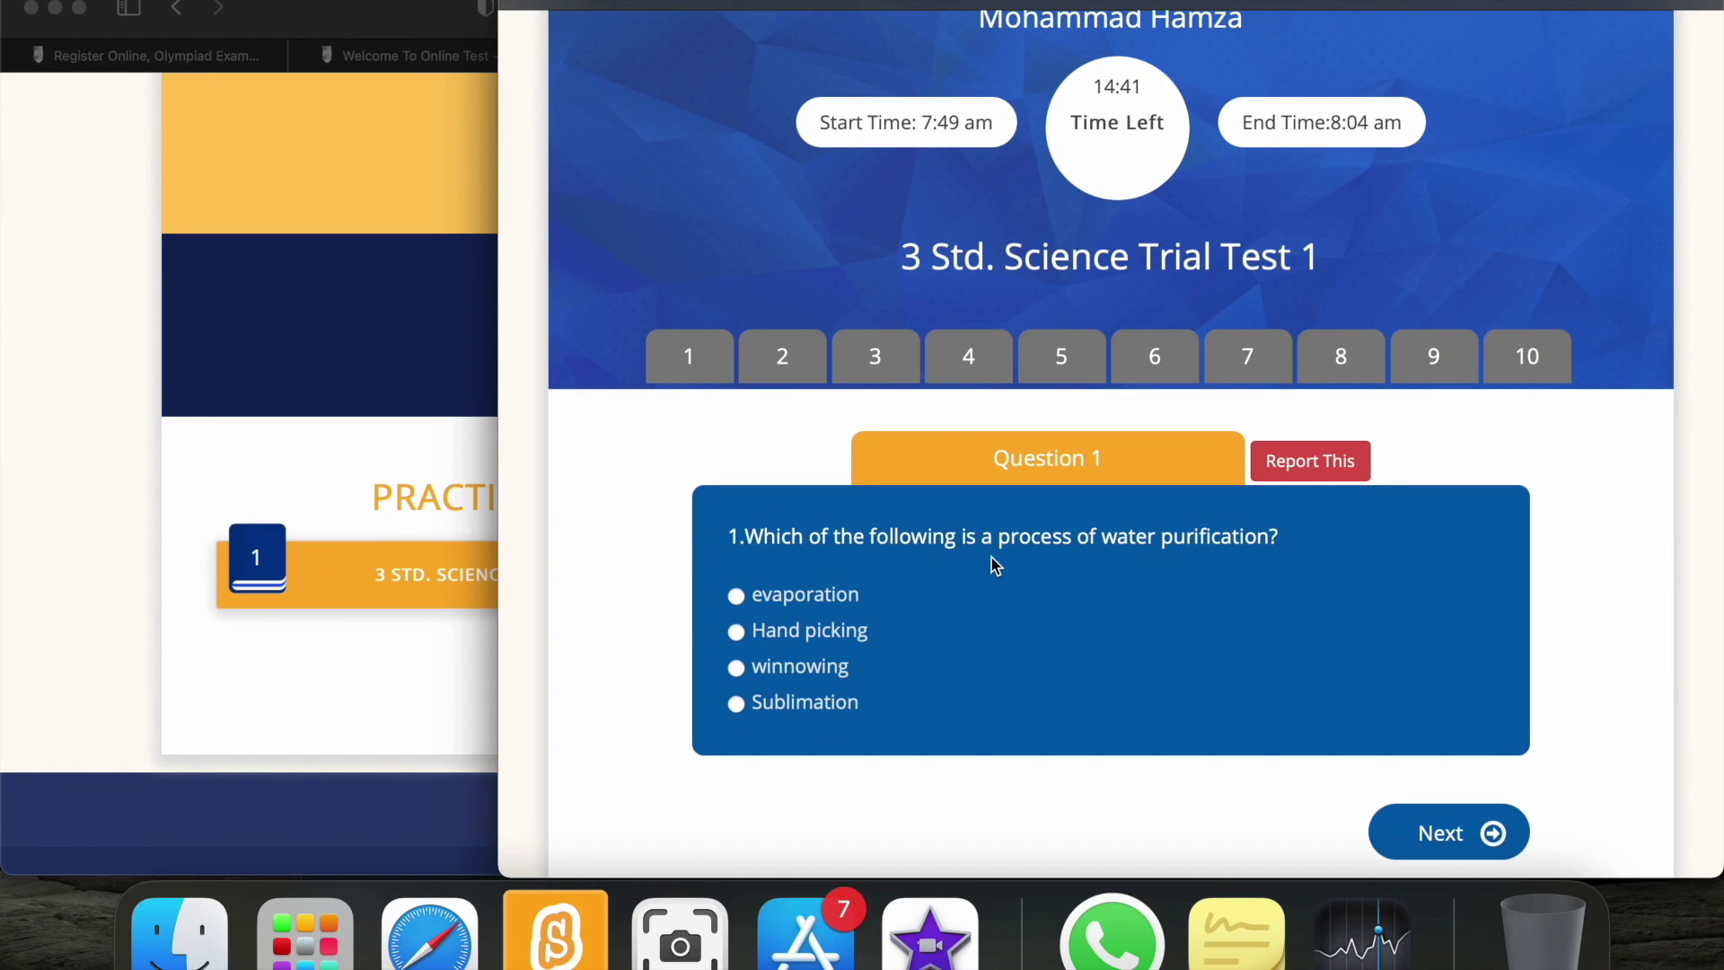
scroll(992, 556, down, 2)
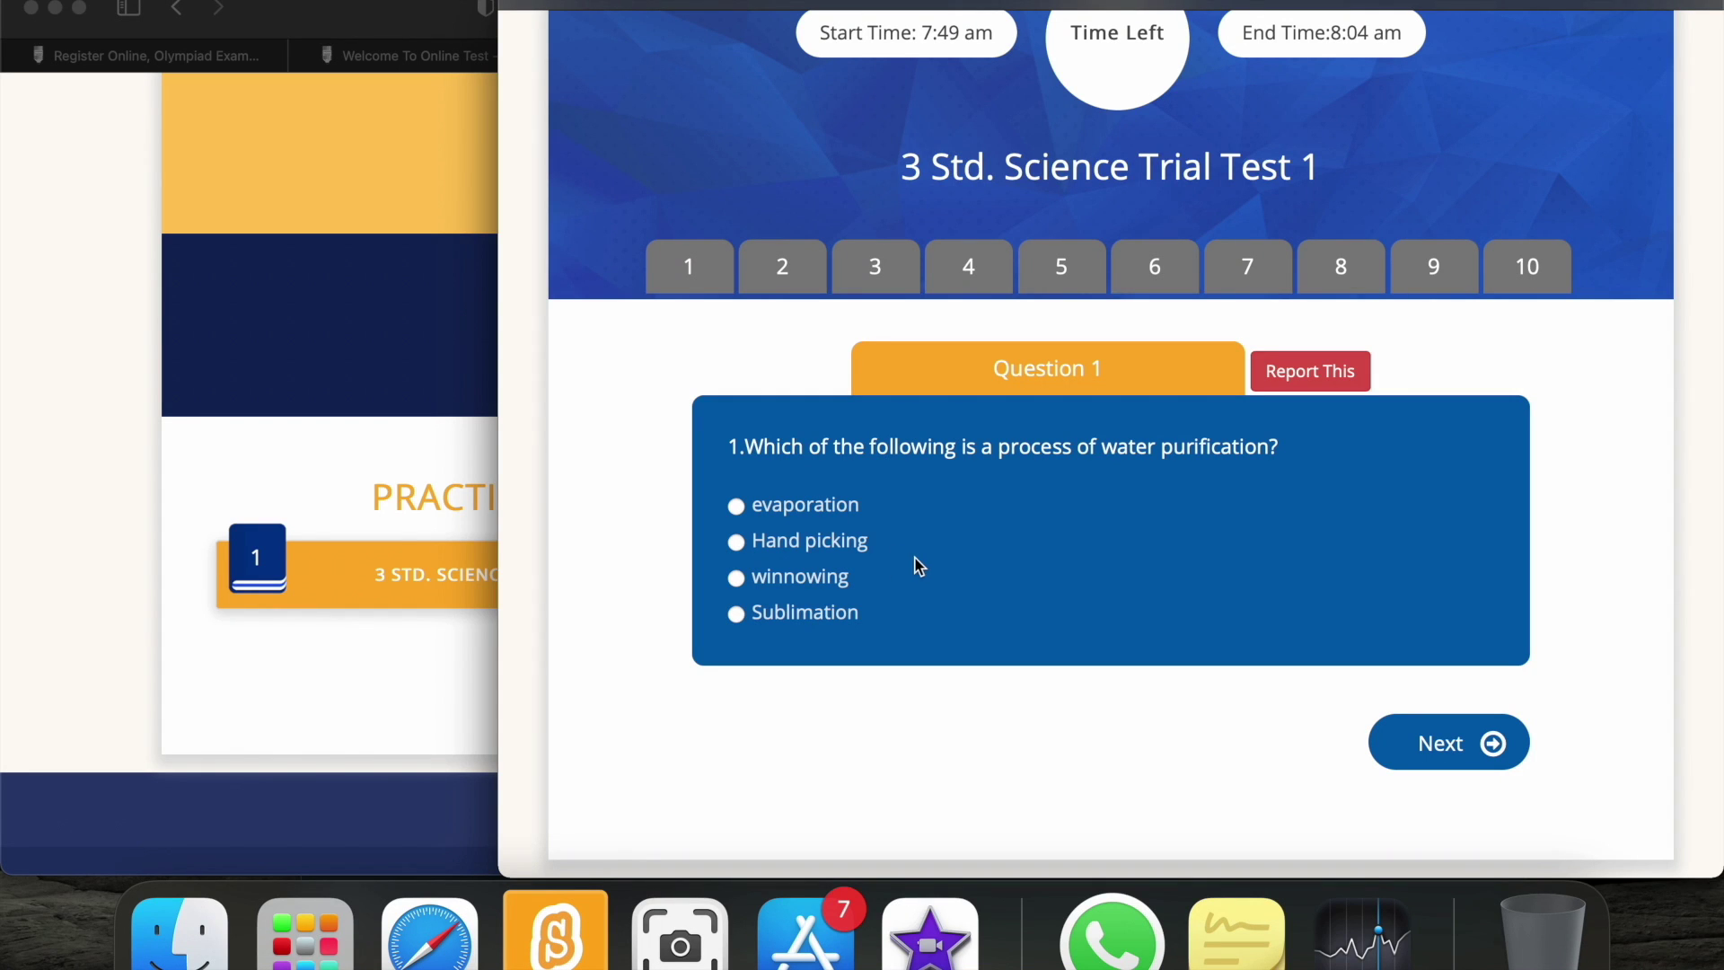
click(737, 507)
Move past question 2 and answer 'sound' for question 3.
click(1445, 753)
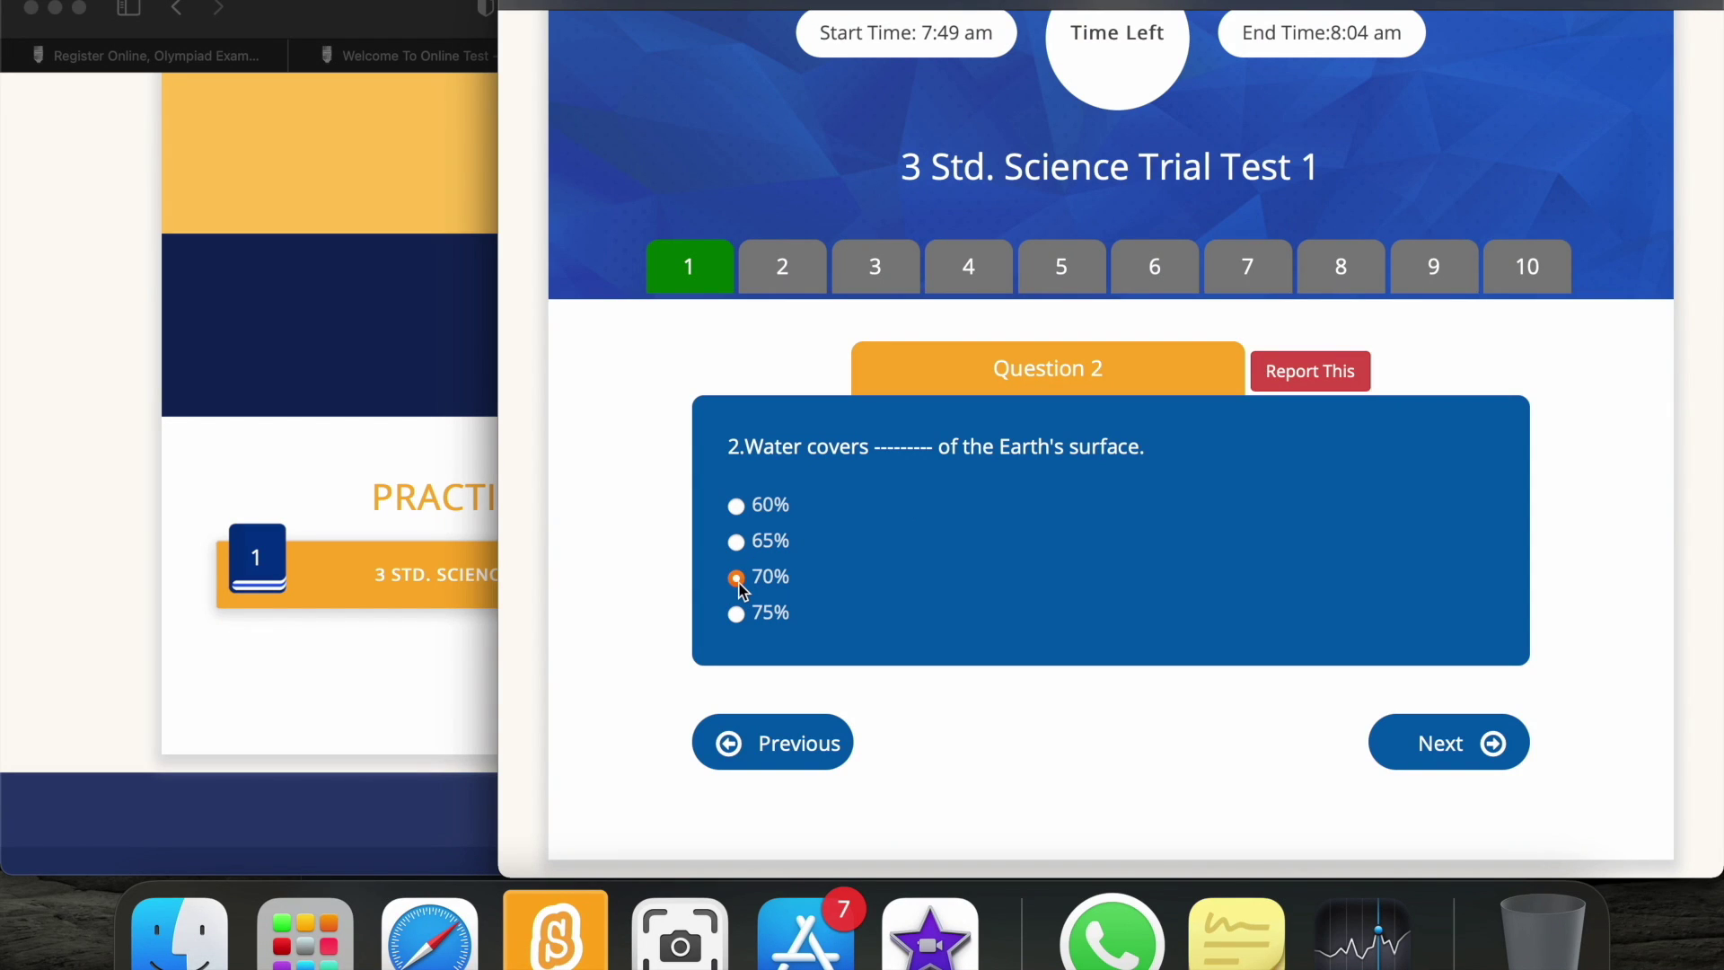
click(1409, 748)
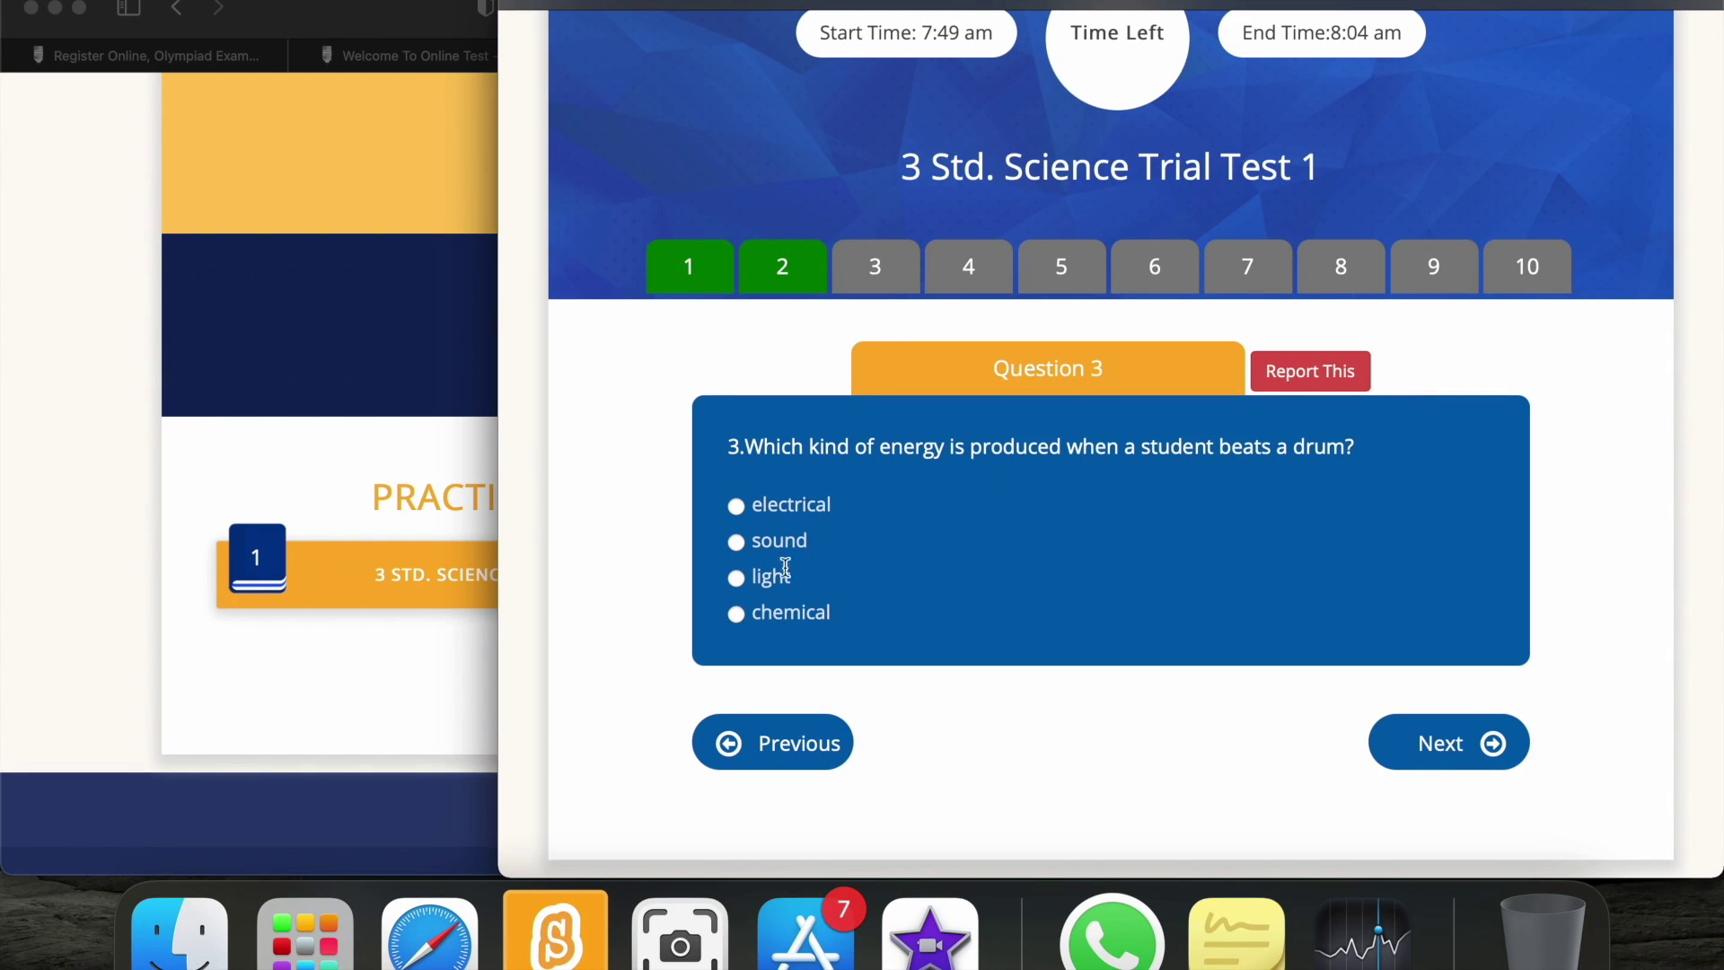
click(736, 542)
click(1477, 742)
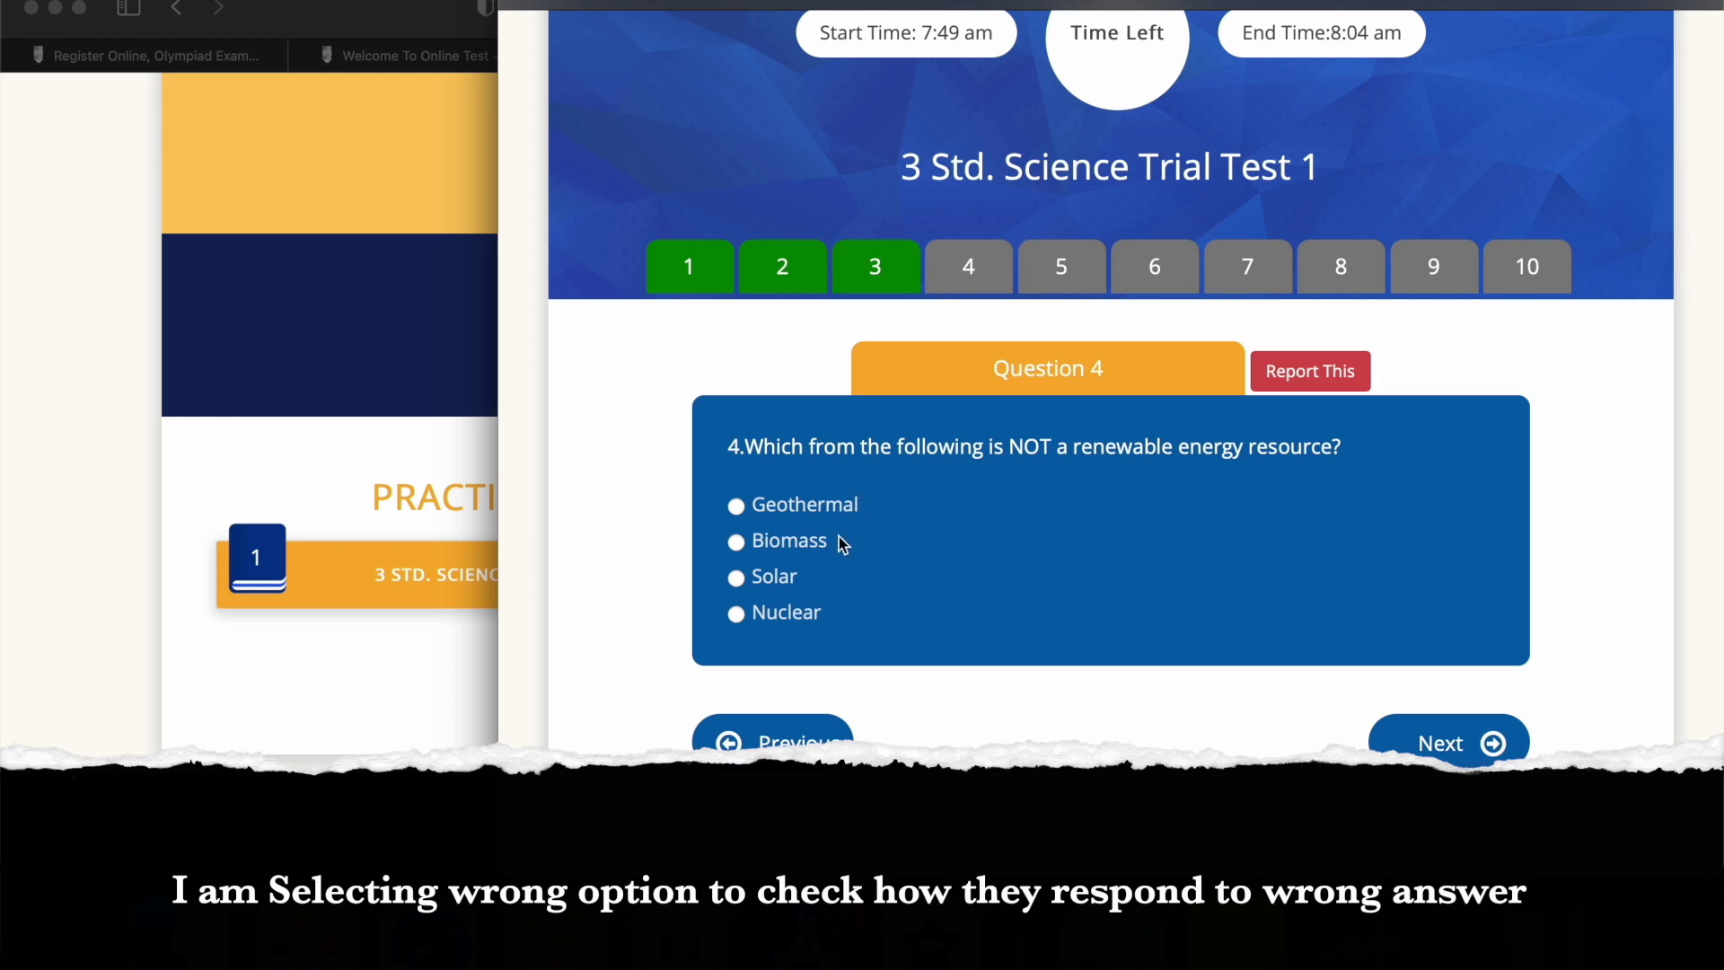
Answer Biomass for question 4 and Mercury for question 5, then advance to question 6.
click(737, 542)
click(1498, 730)
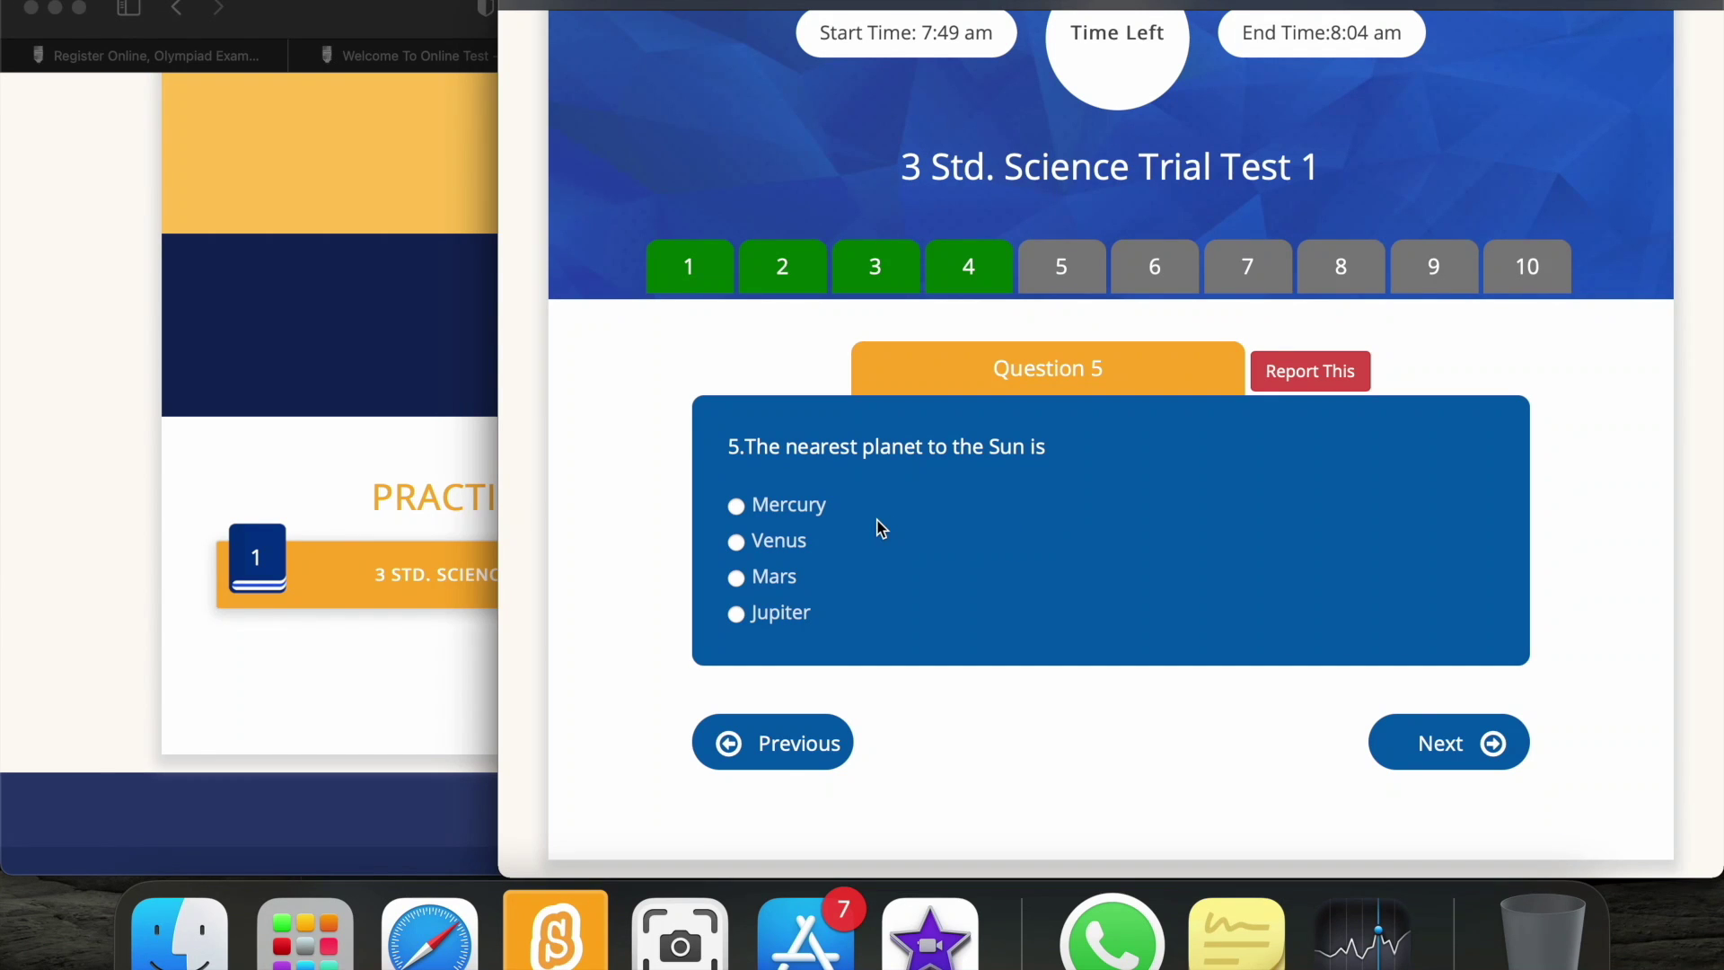
click(736, 507)
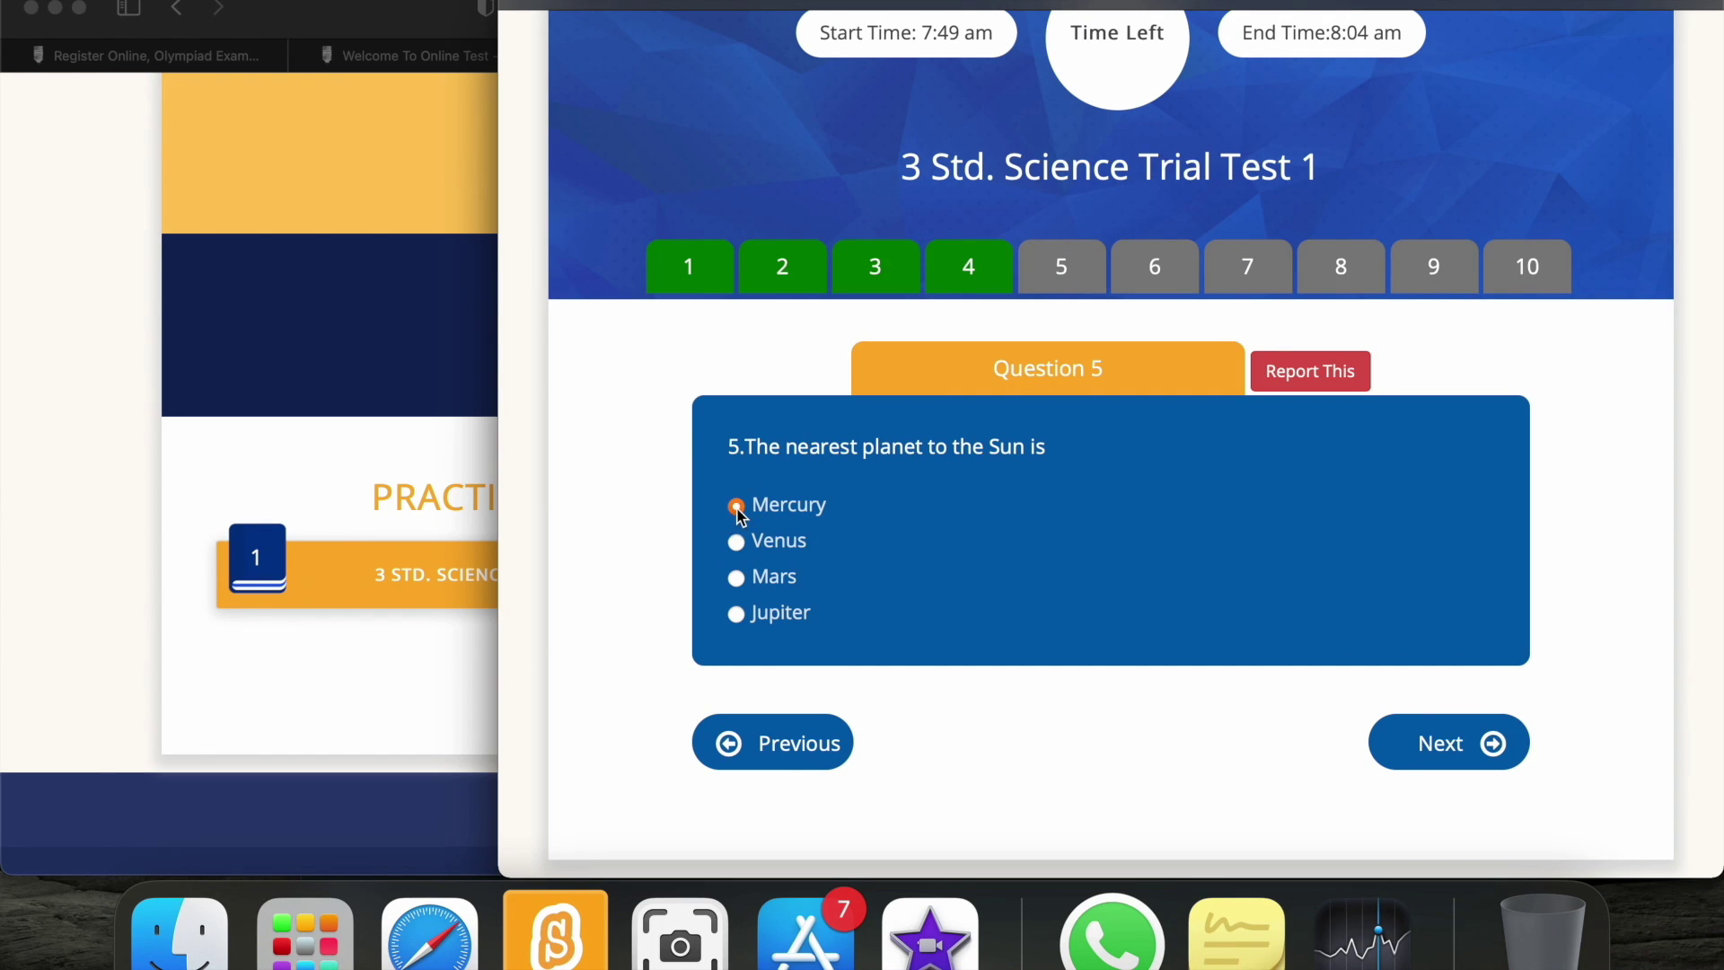
click(1438, 768)
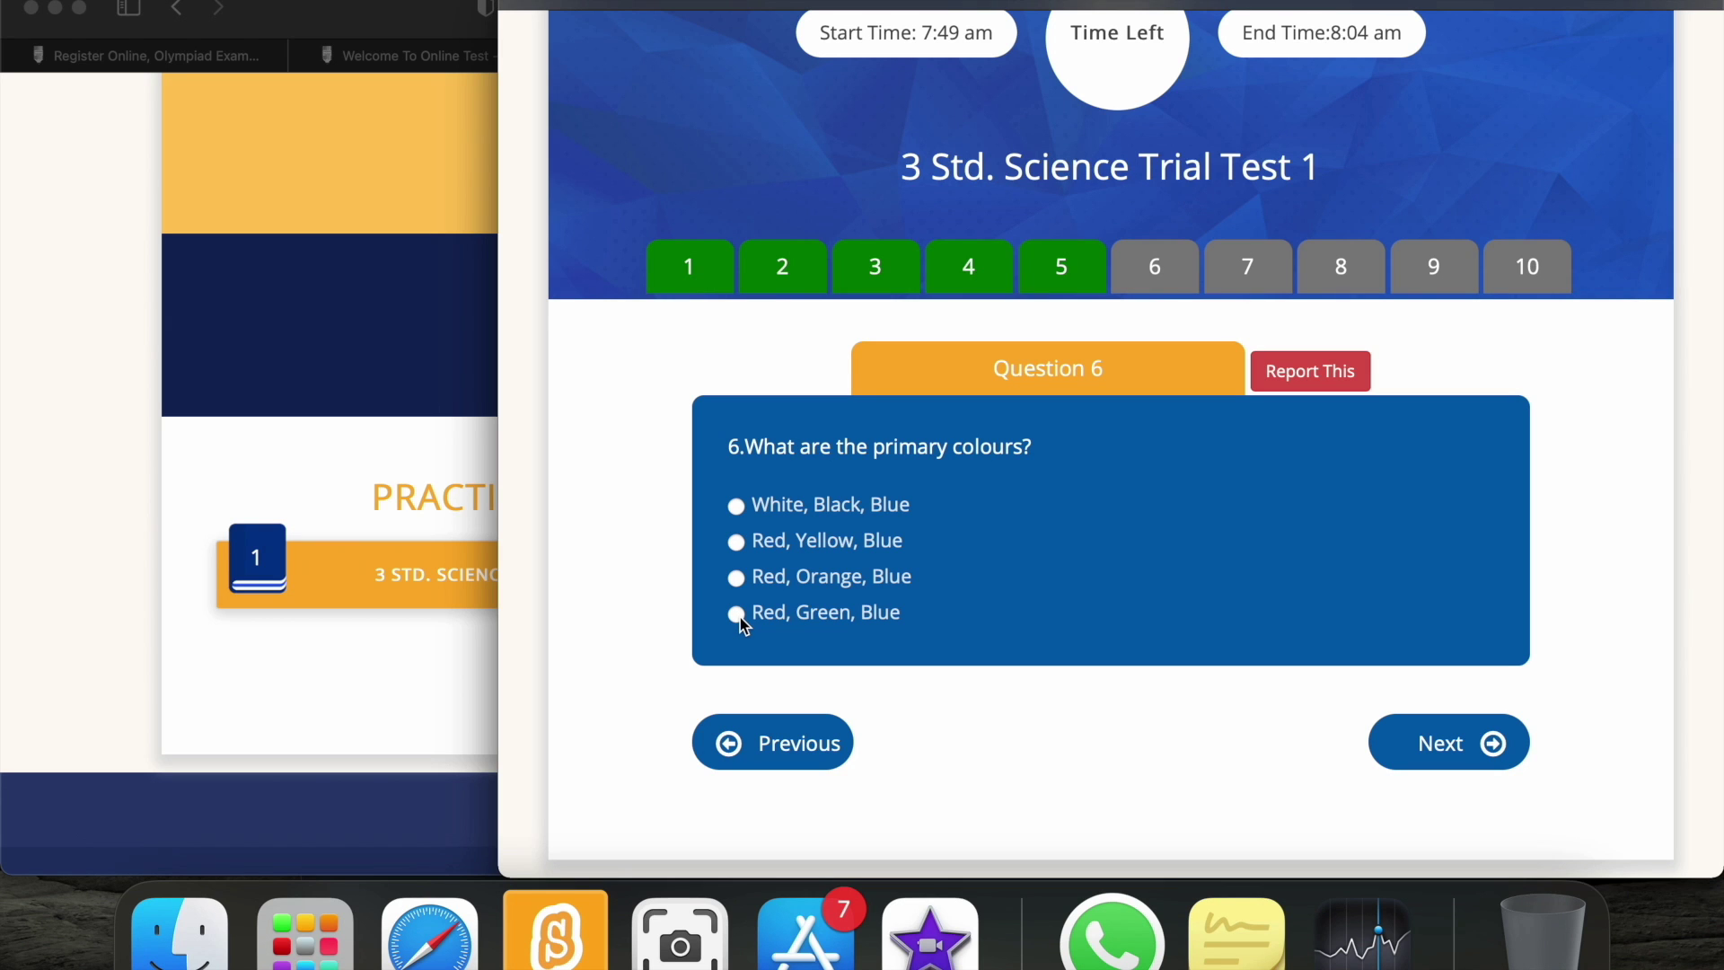
Advance through questions 7–9, answering heat energy for question 8.
click(1455, 741)
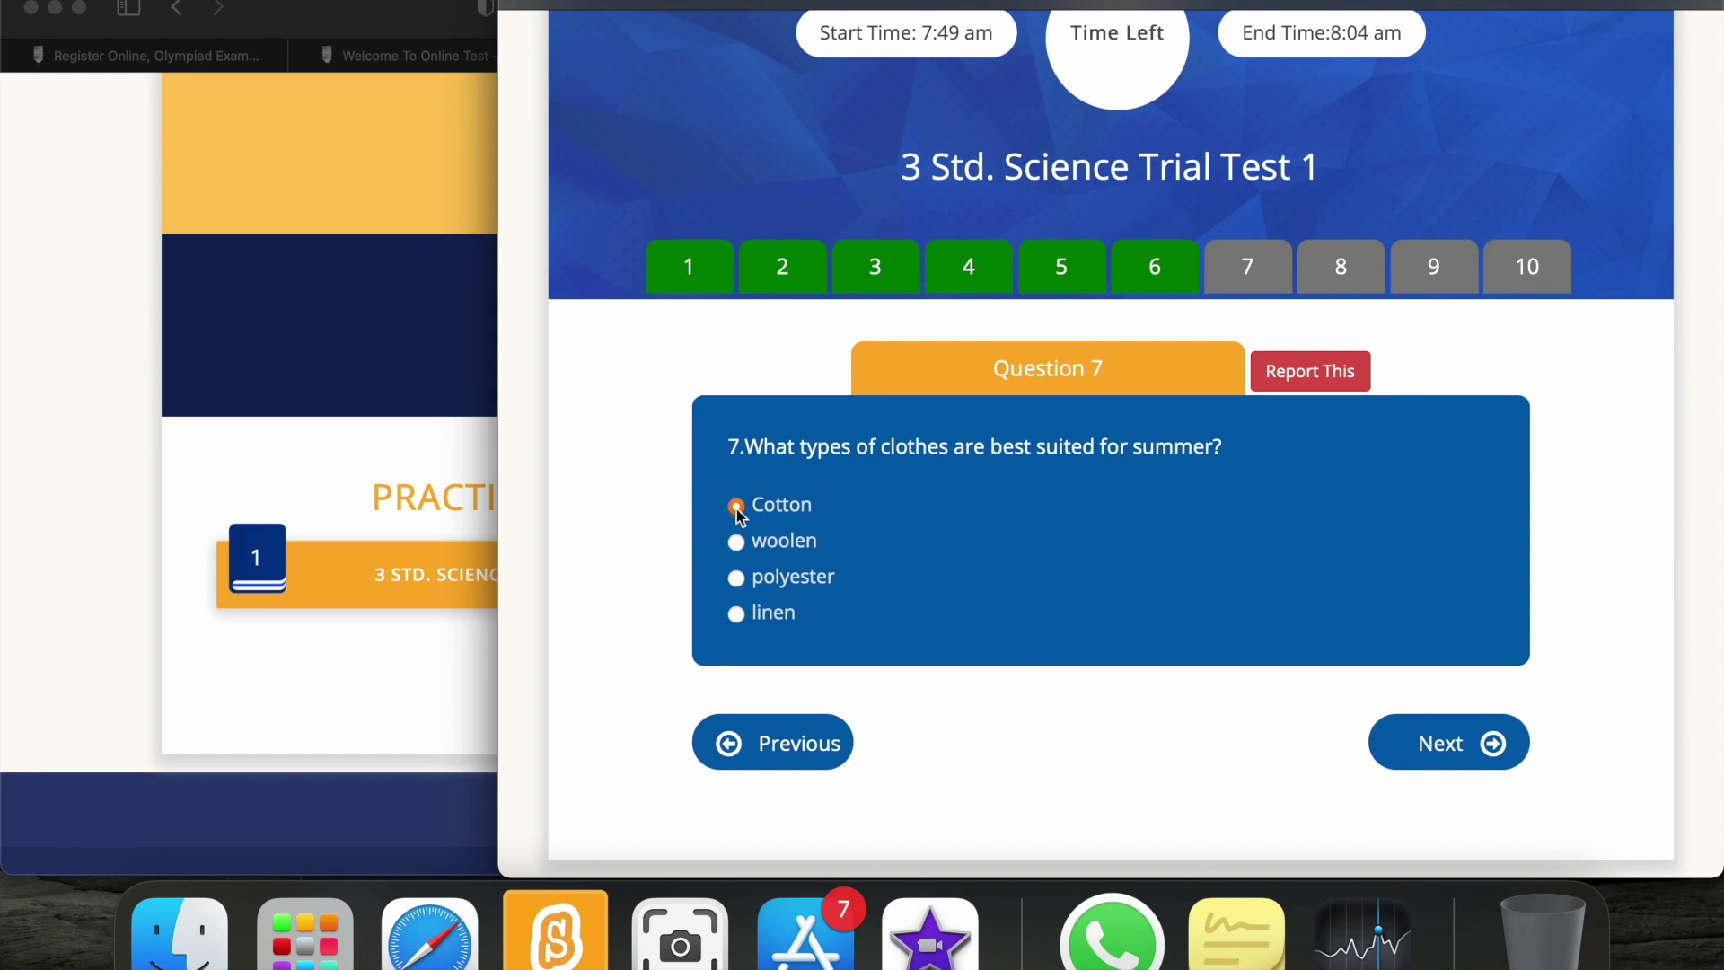
click(1443, 736)
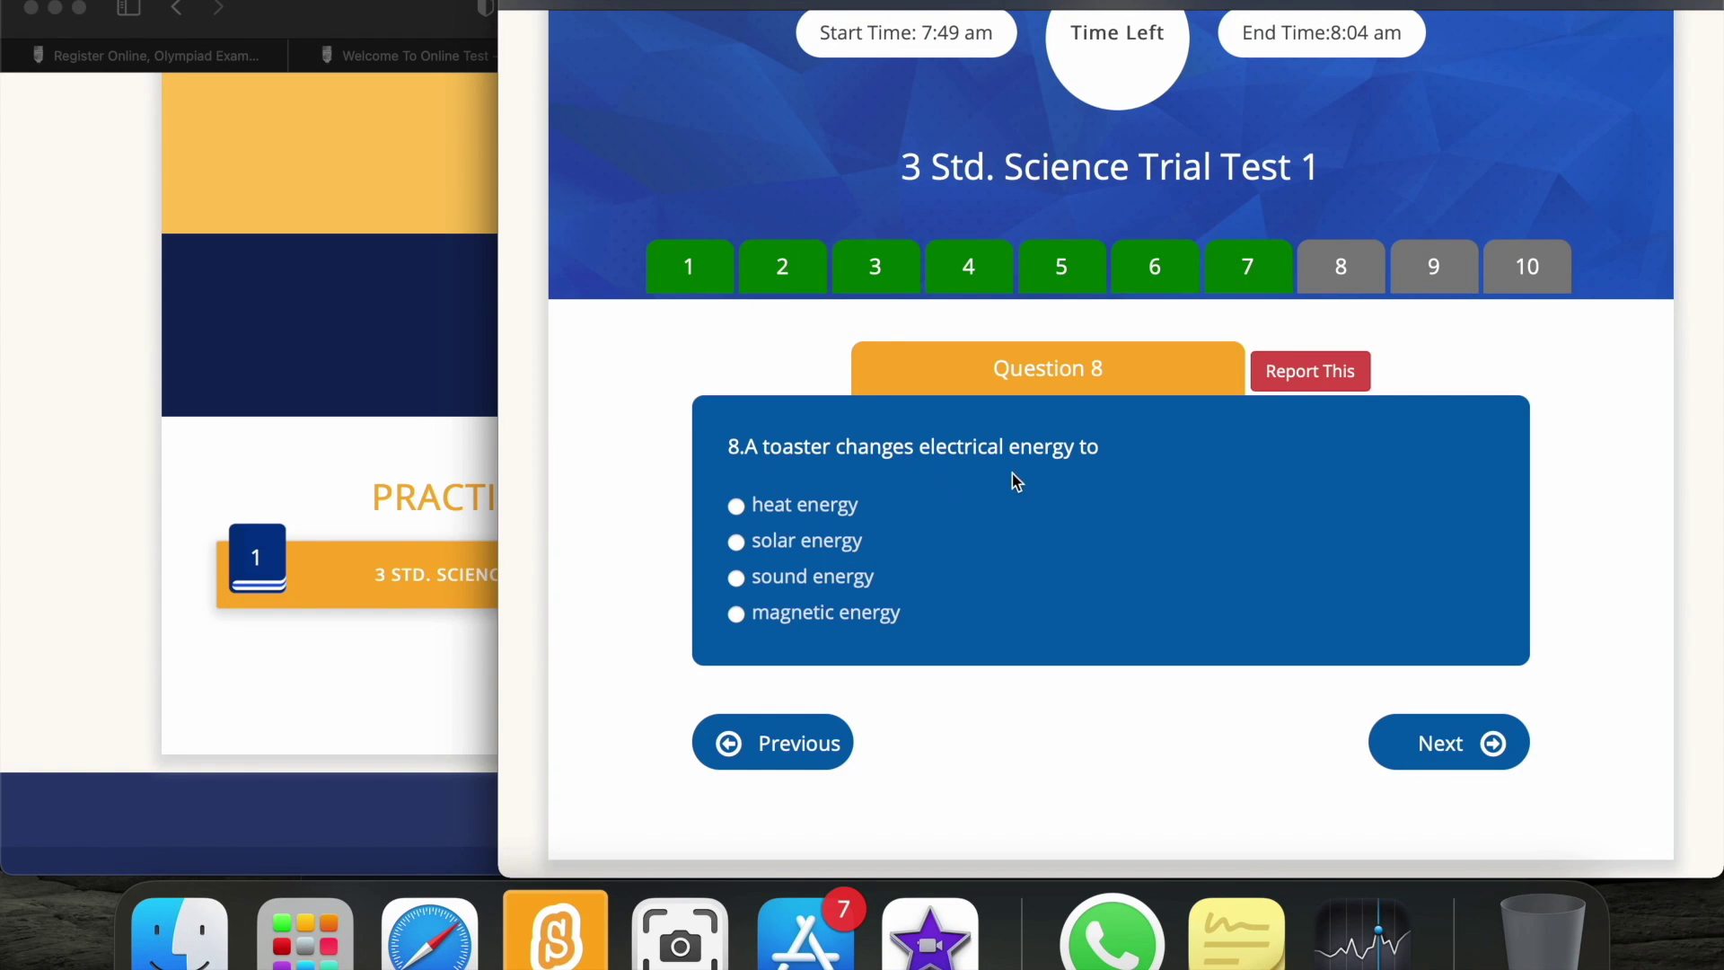
click(735, 507)
click(1438, 769)
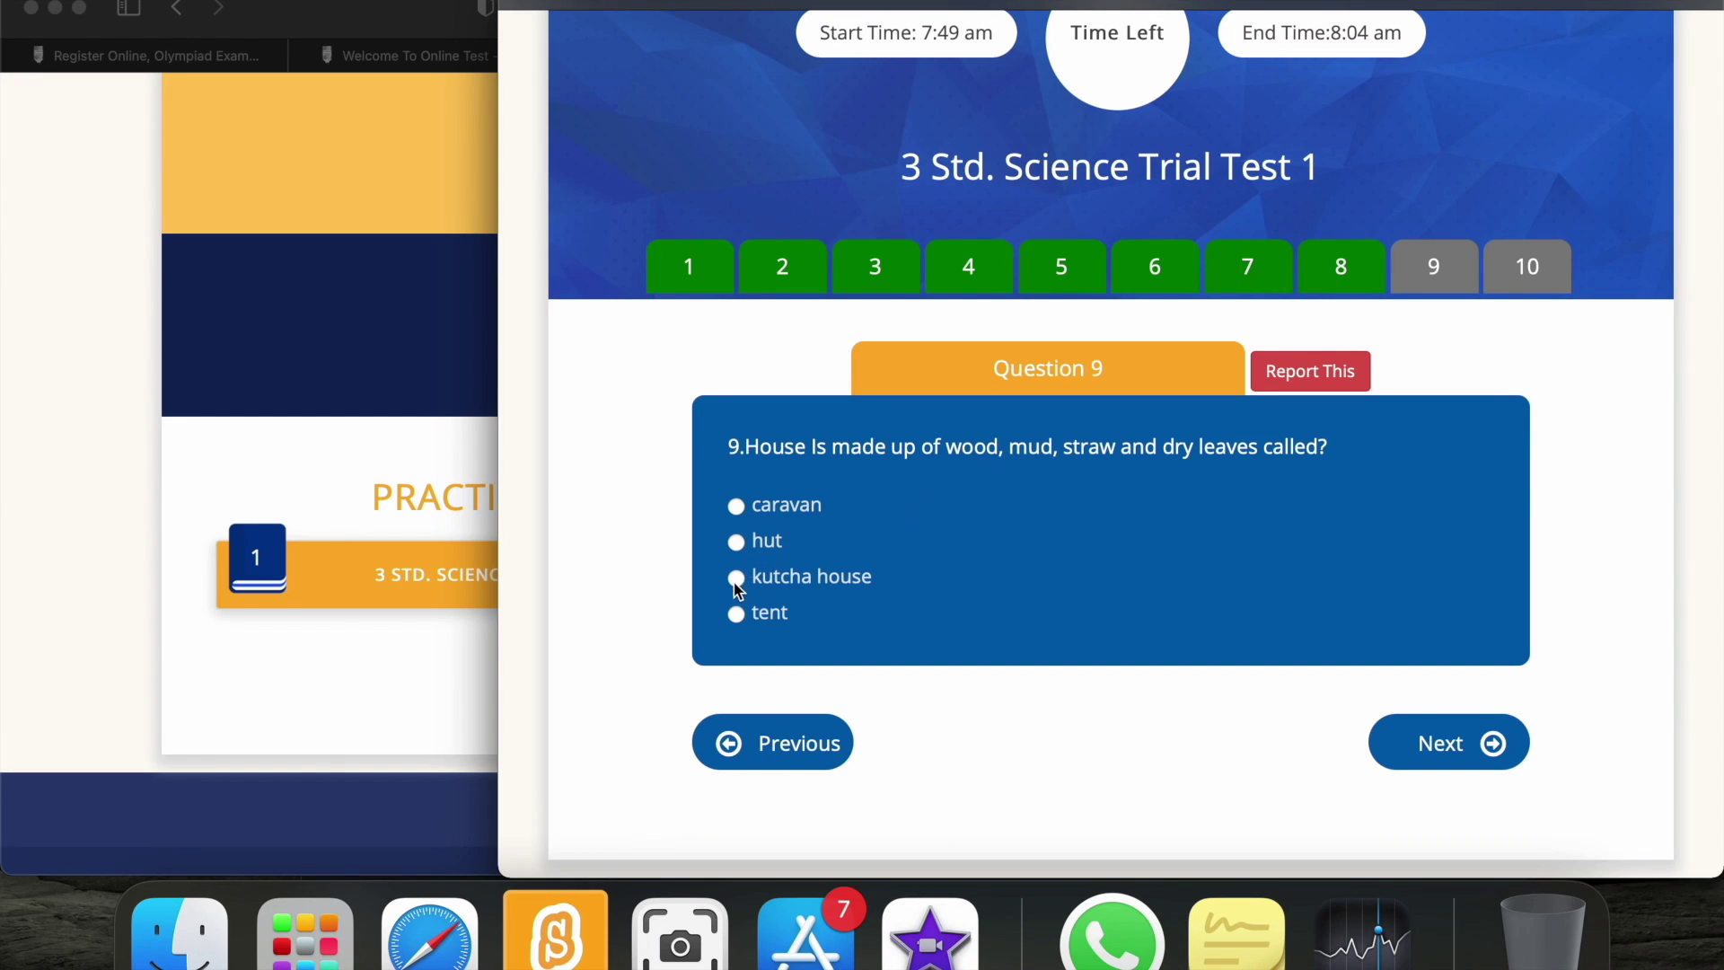
click(1459, 743)
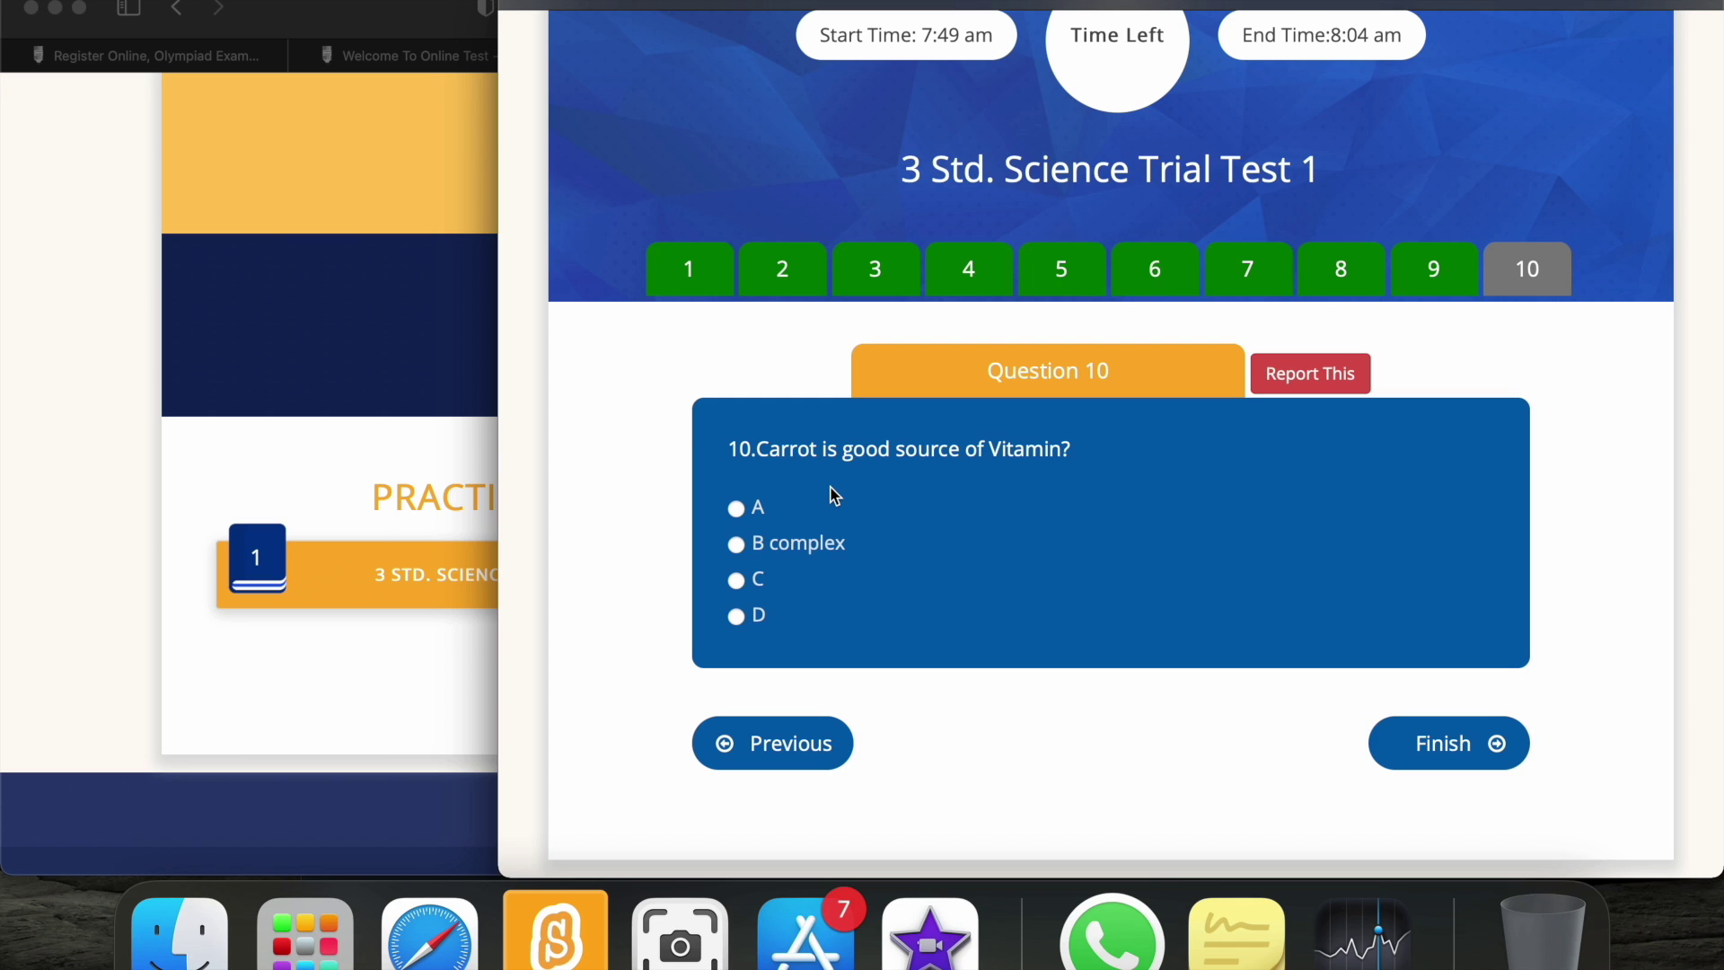
Answer A for the carrot vitamin question, replacing C, and submit the test.
click(736, 581)
click(738, 509)
click(1420, 745)
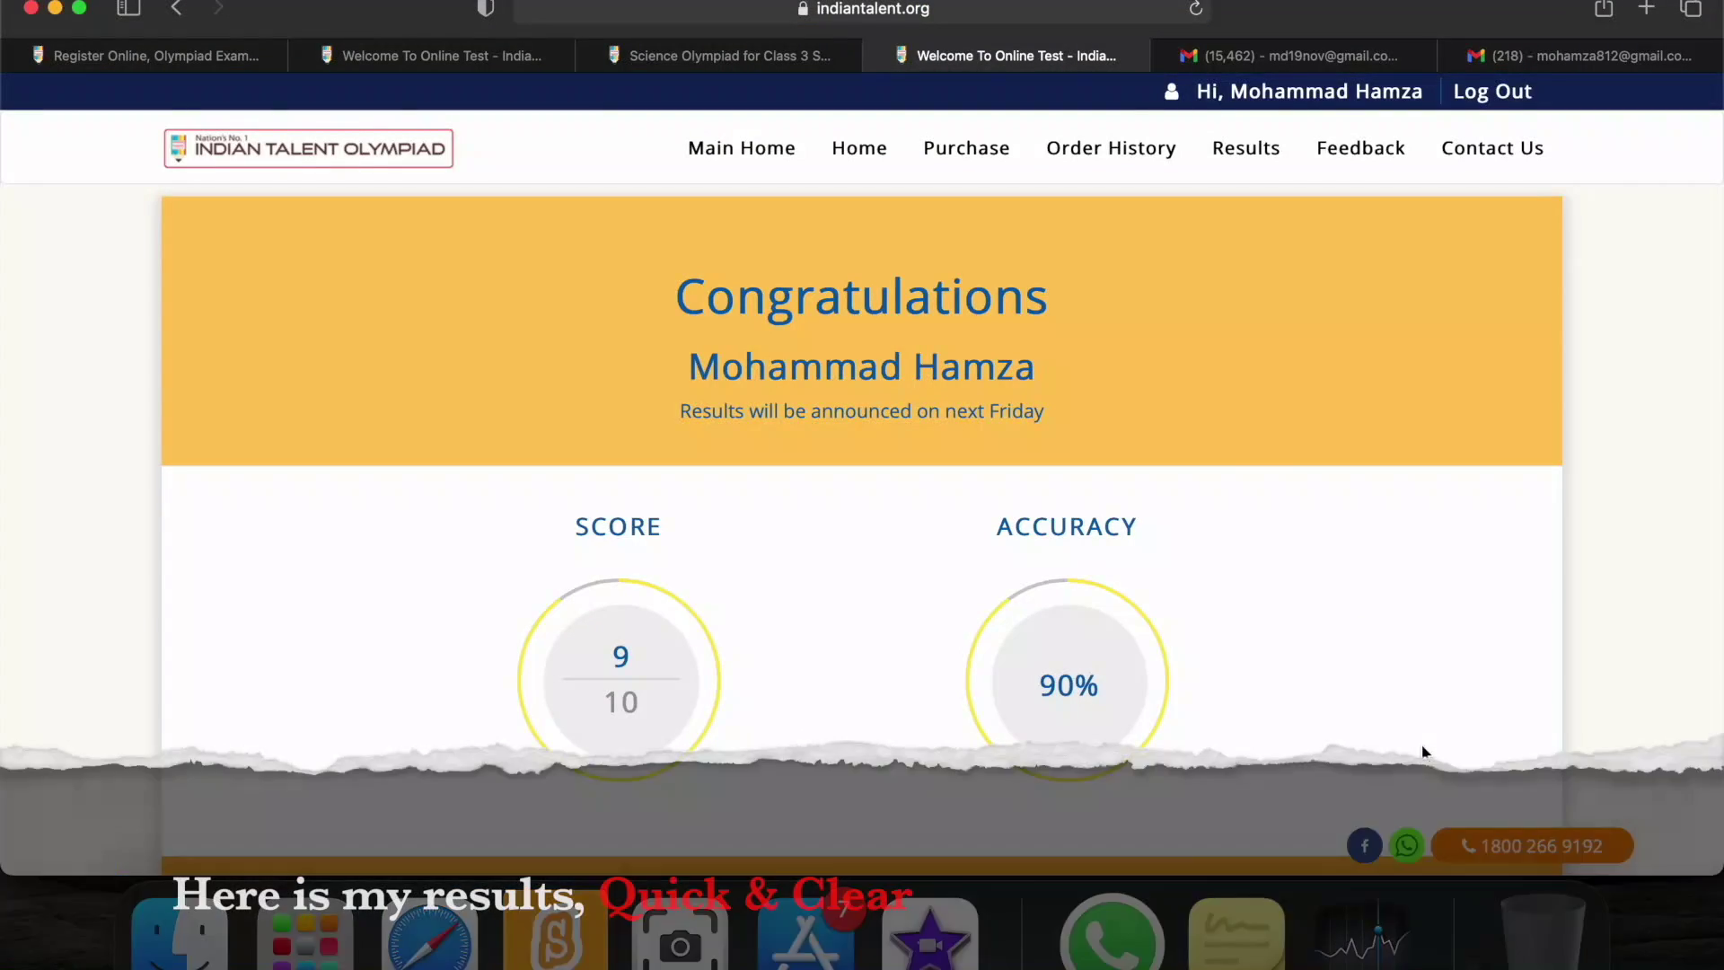
Review the 9/10 score, 90% accuracy and 04:38 time taken, then view correct answers.
scroll(1396, 658, down, 5)
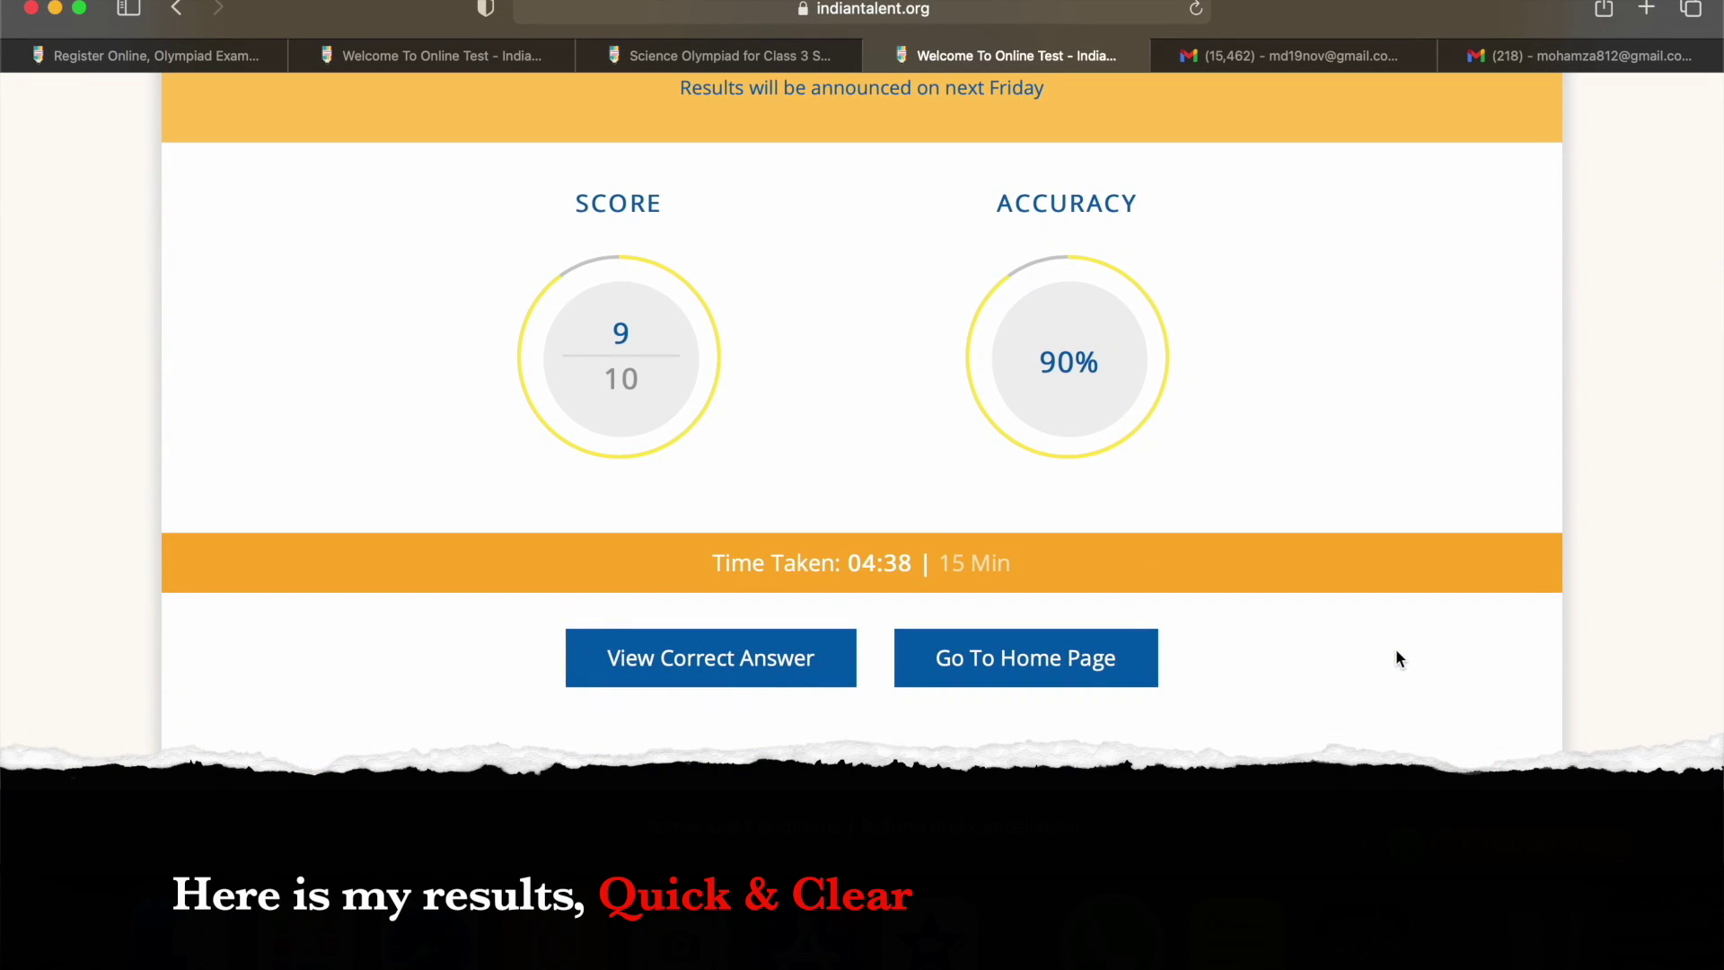
scroll(1398, 659, down, 2)
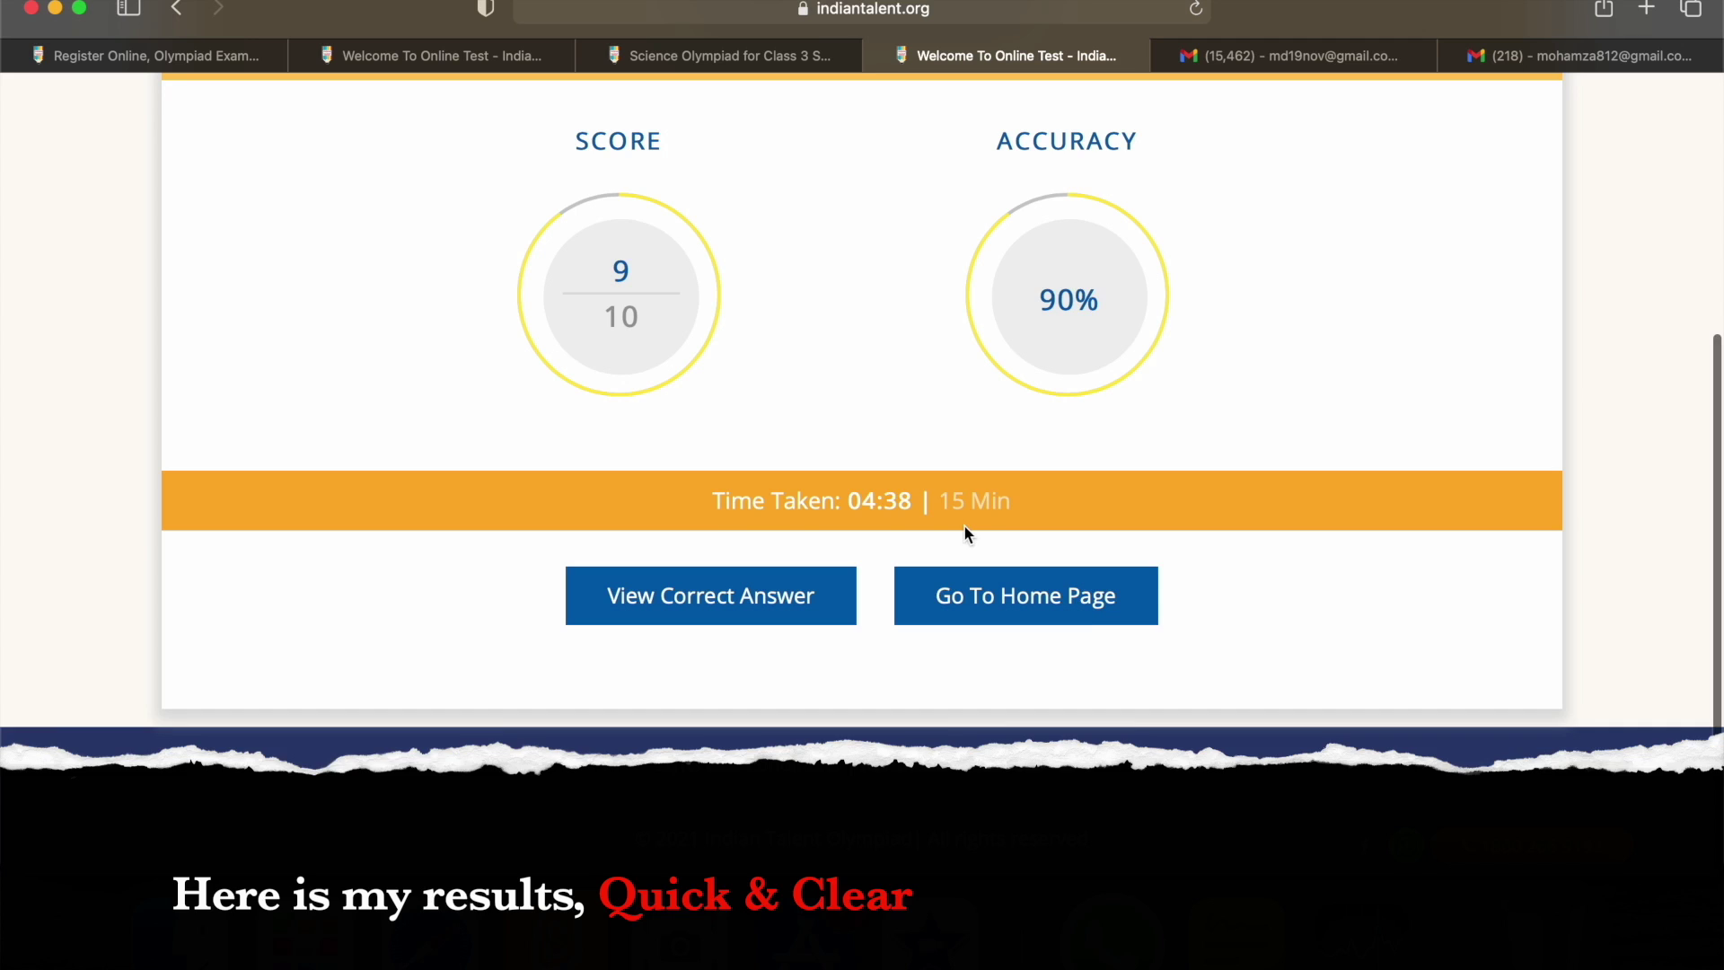
scroll(966, 530, up, 3)
scroll(965, 530, up, 4)
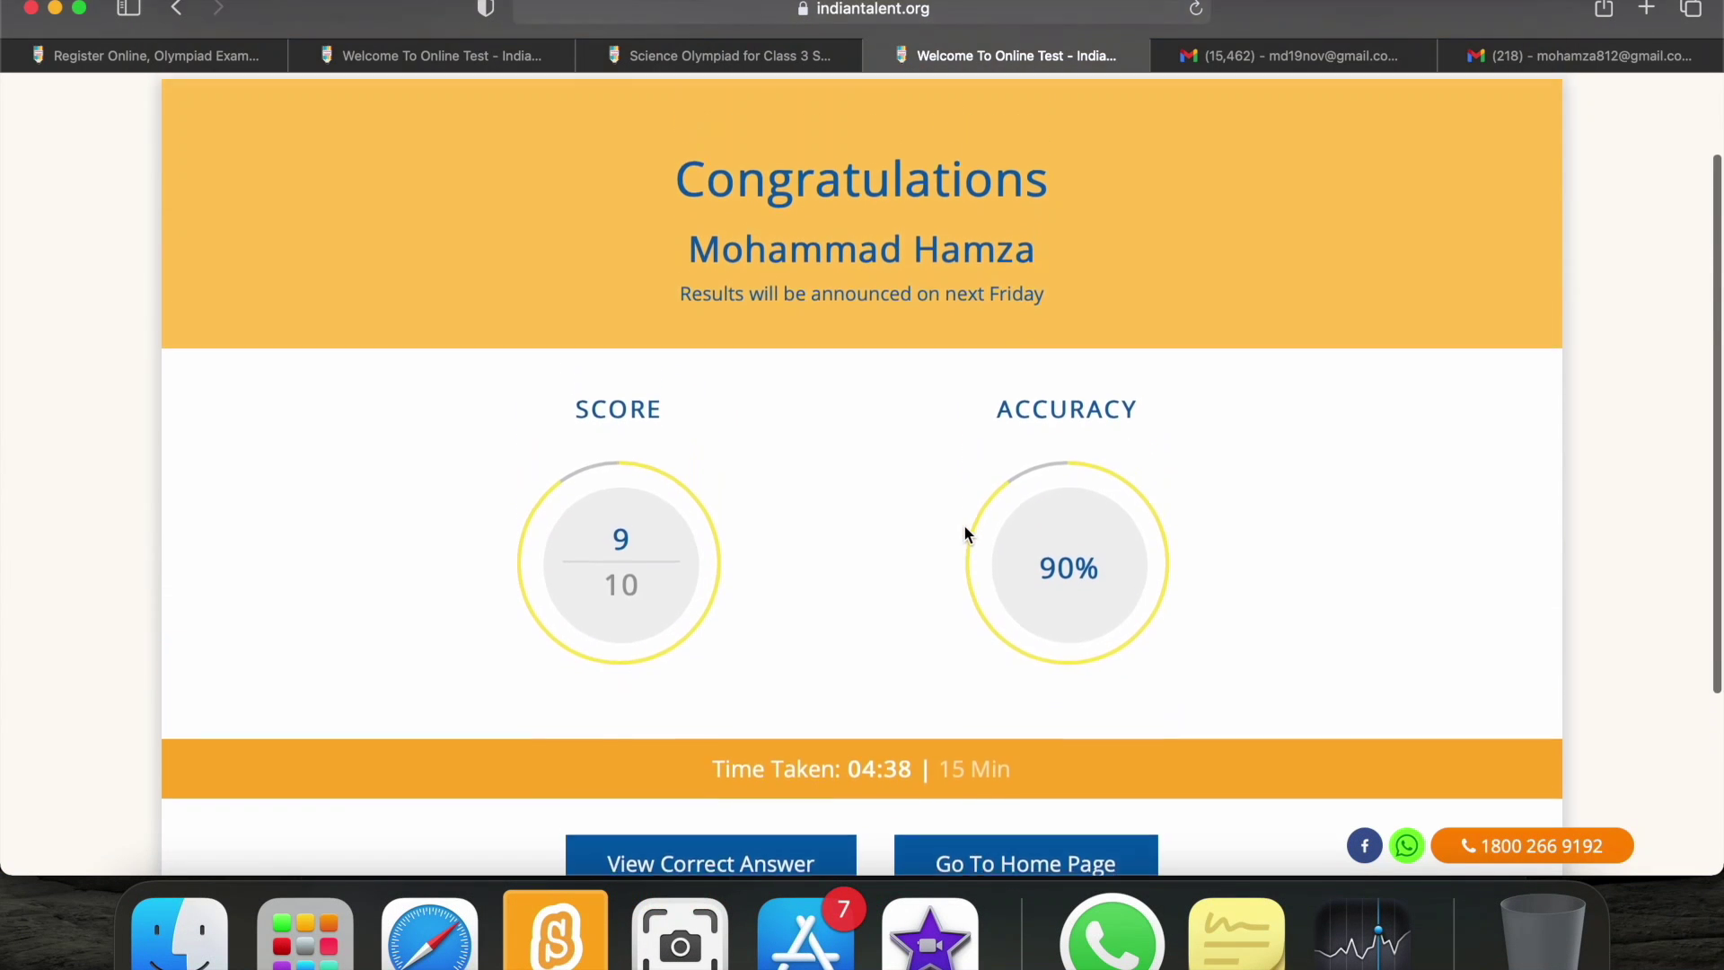
scroll(965, 534, up, 2)
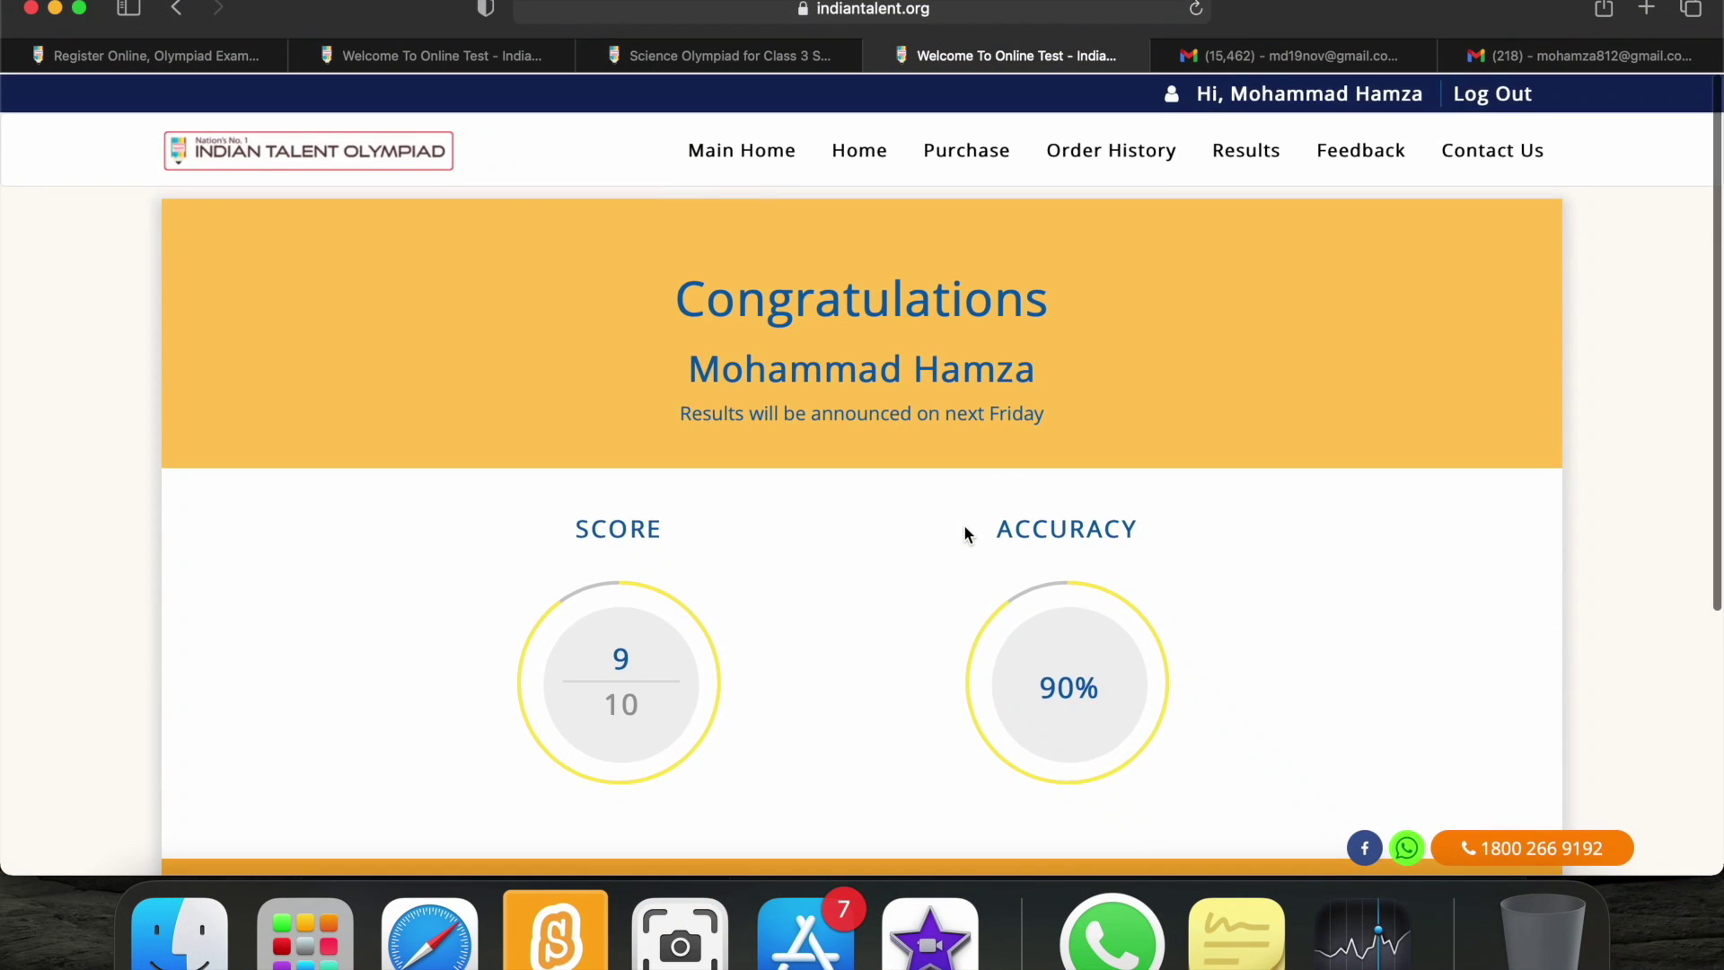
scroll(965, 535, down, 2)
scroll(965, 534, down, 5)
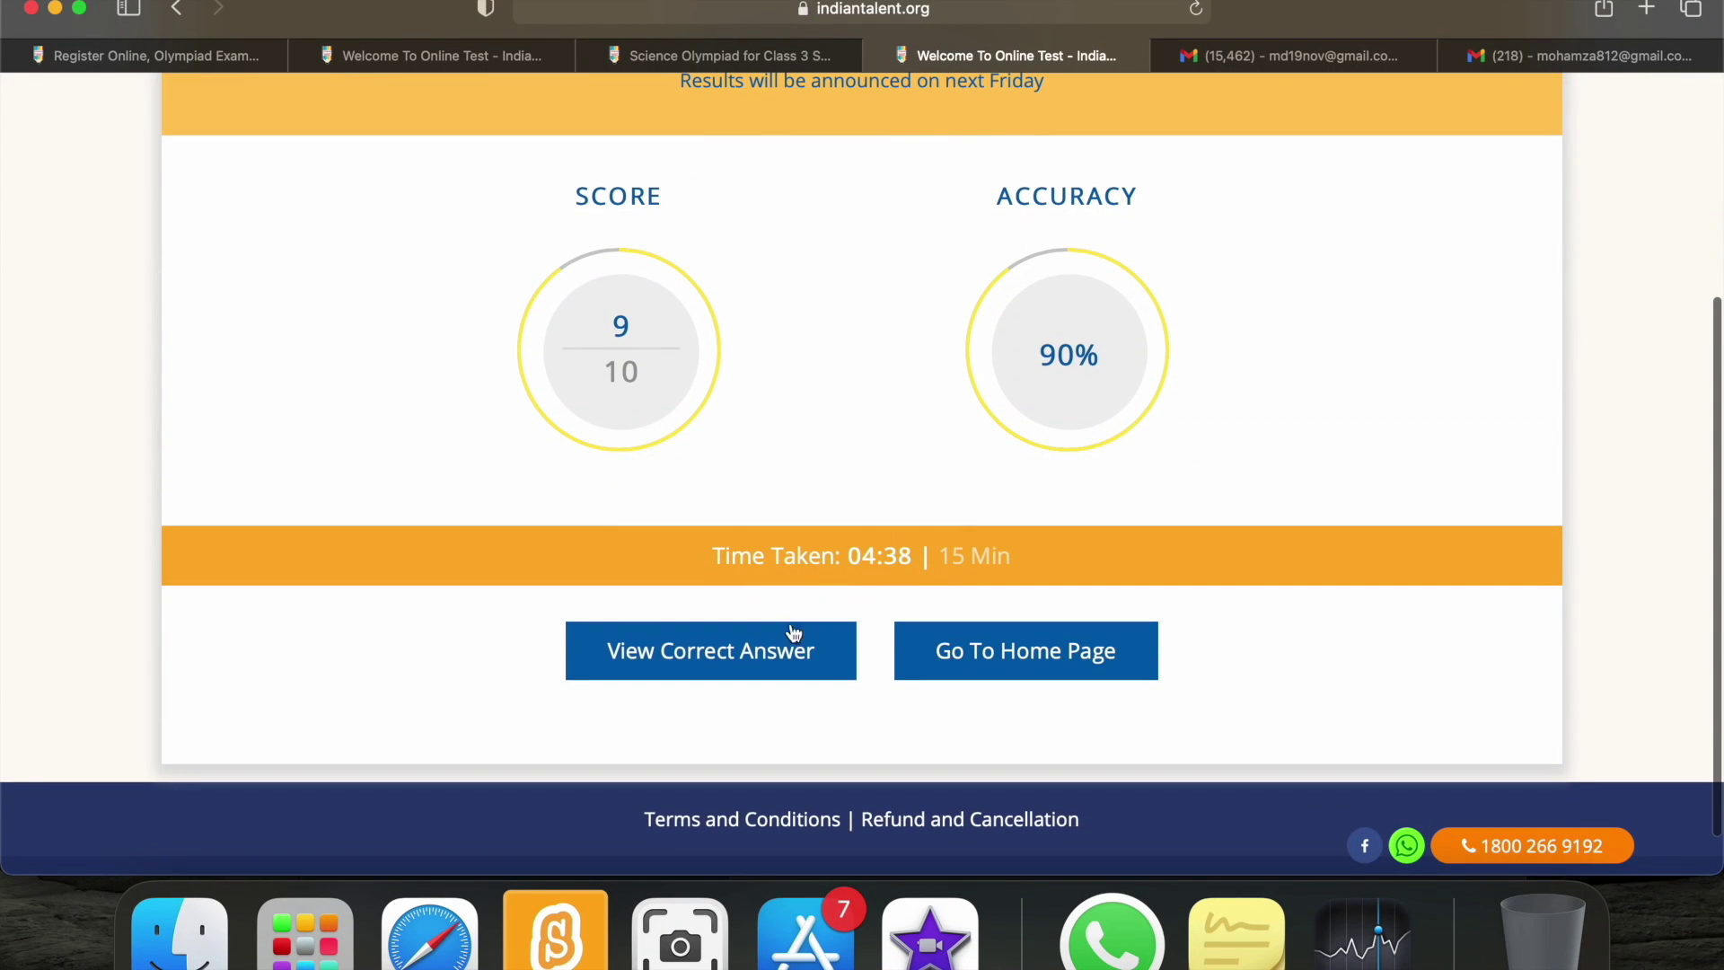
click(752, 648)
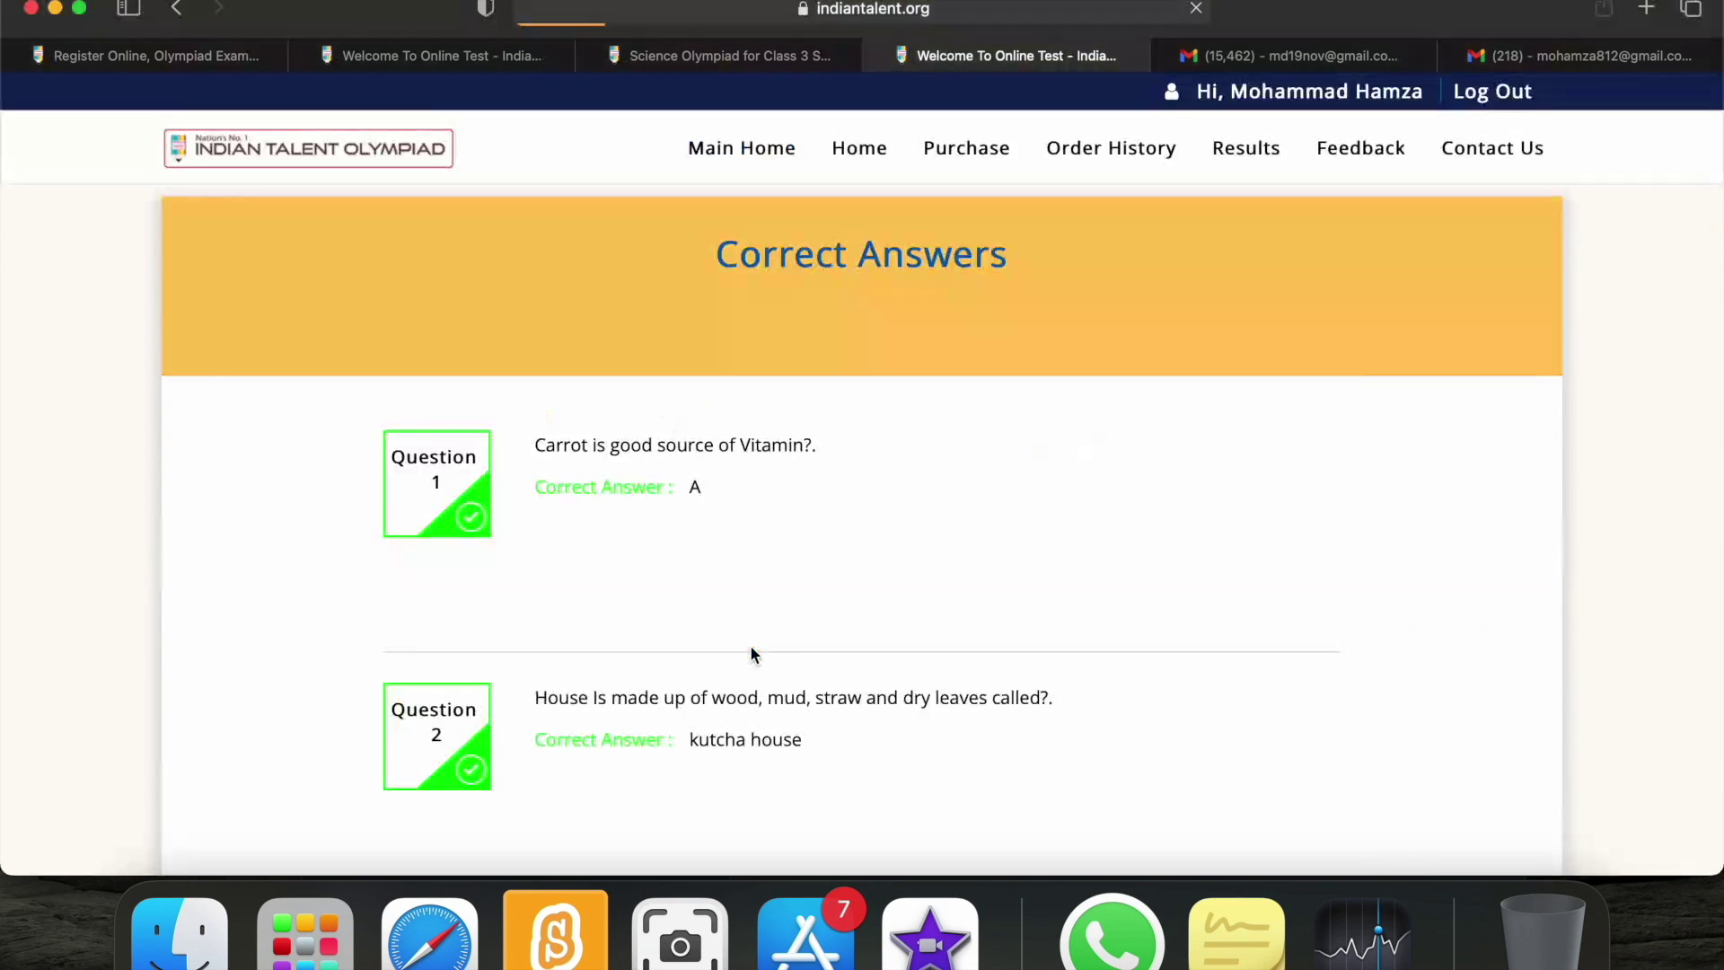
Scroll through answers for questions 1–10, noting Nuclear for question 7, then return home.
scroll(928, 620, down, 4)
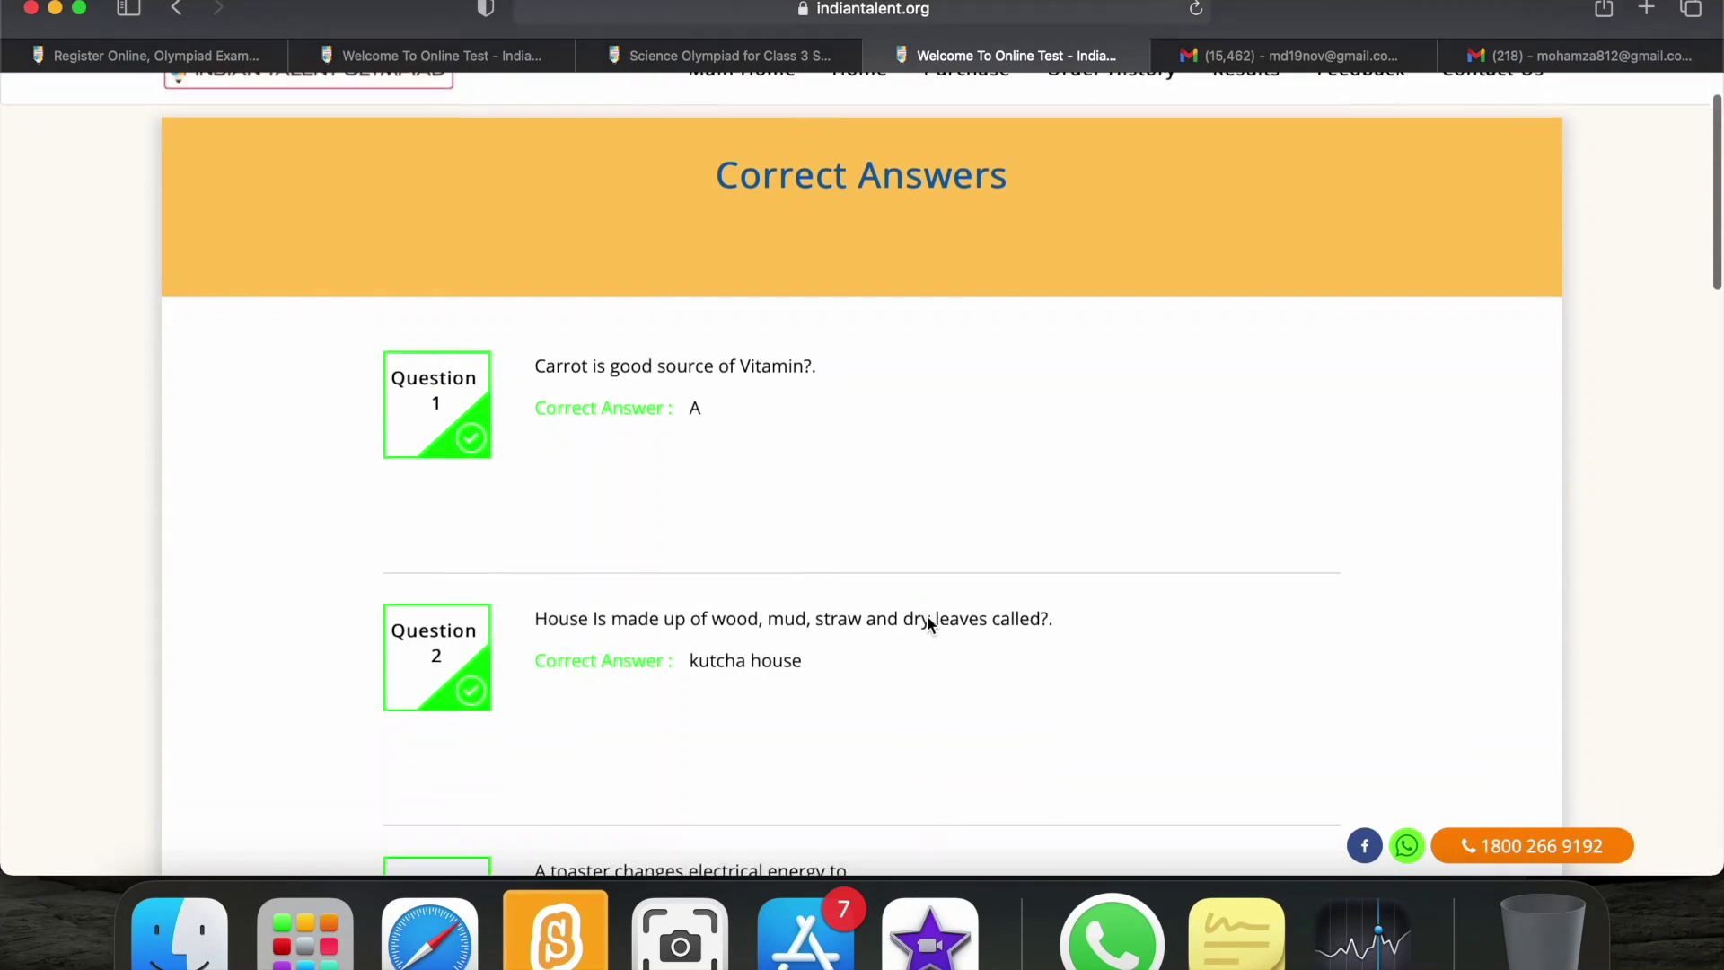
scroll(929, 620, down, 15)
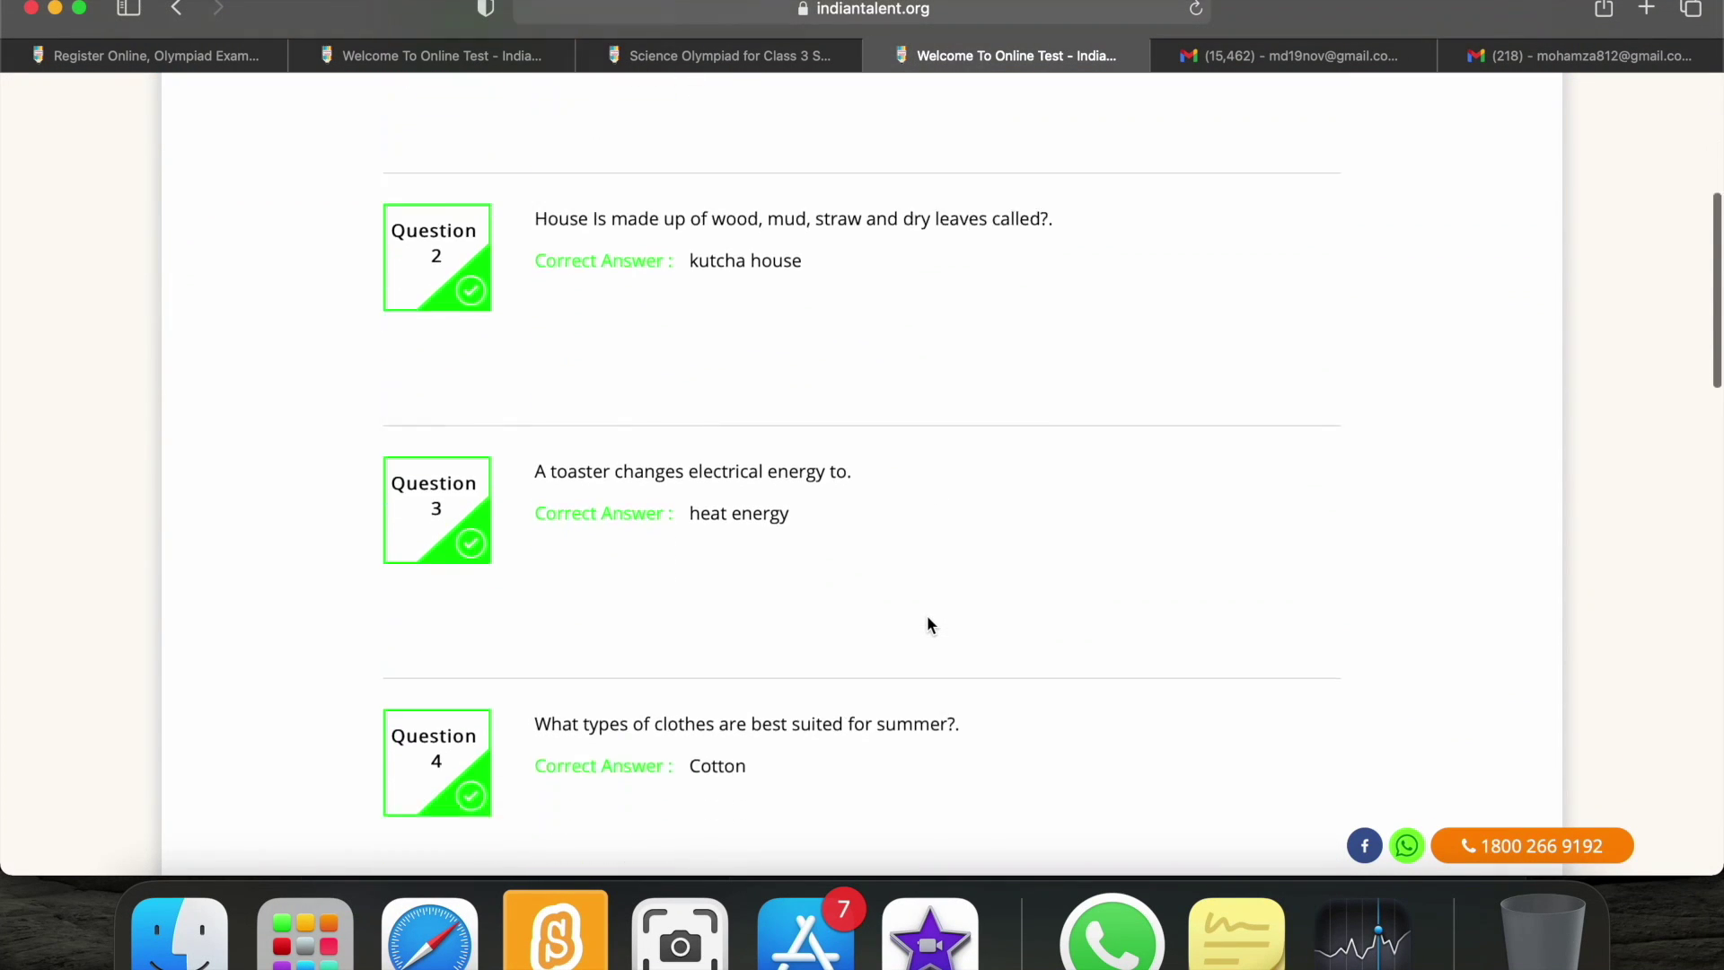
scroll(929, 624, down, 8)
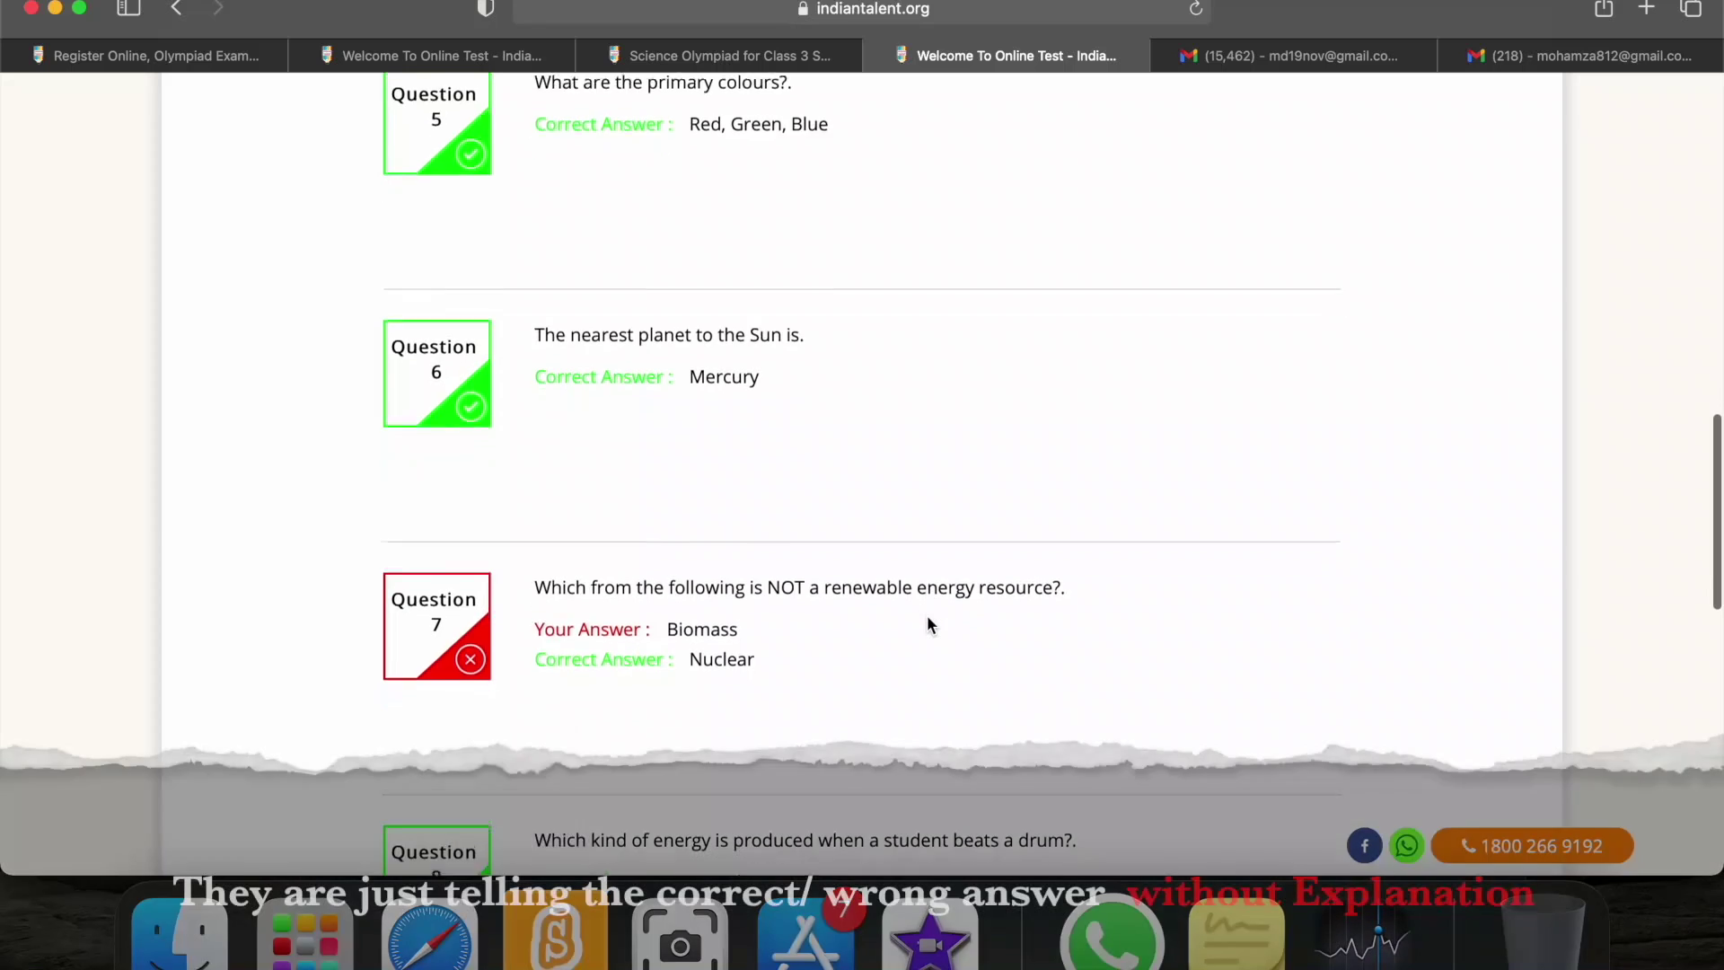
scroll(926, 620, down, 2)
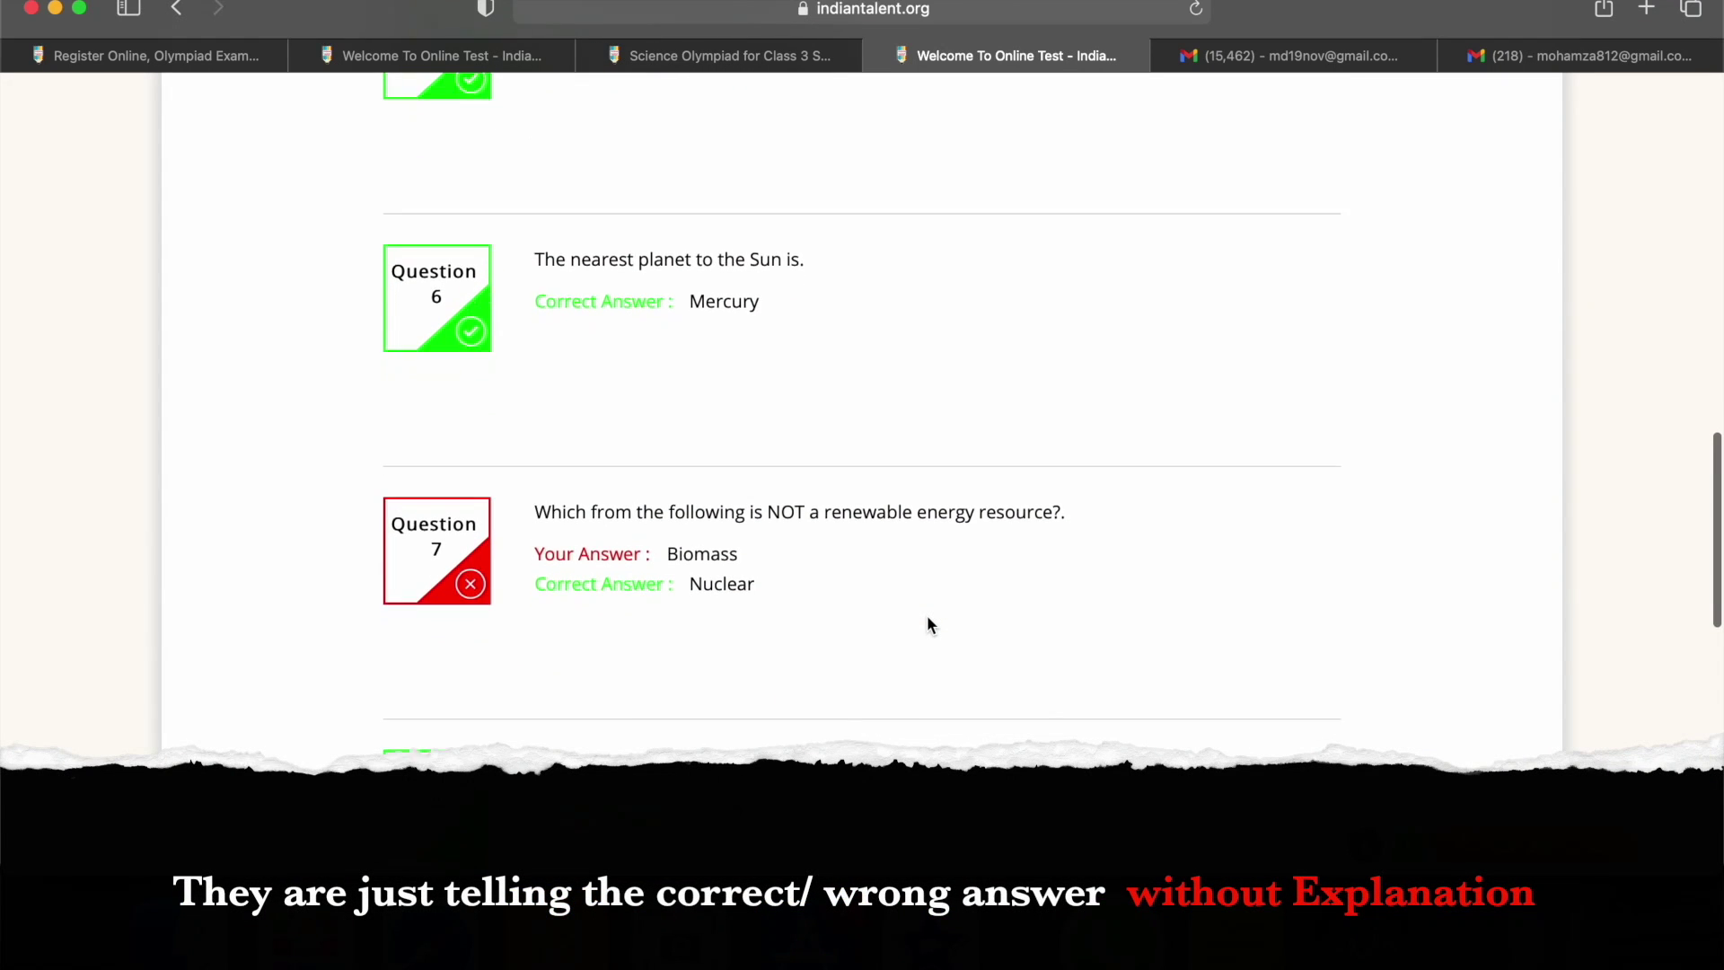
scroll(927, 616, down, 5)
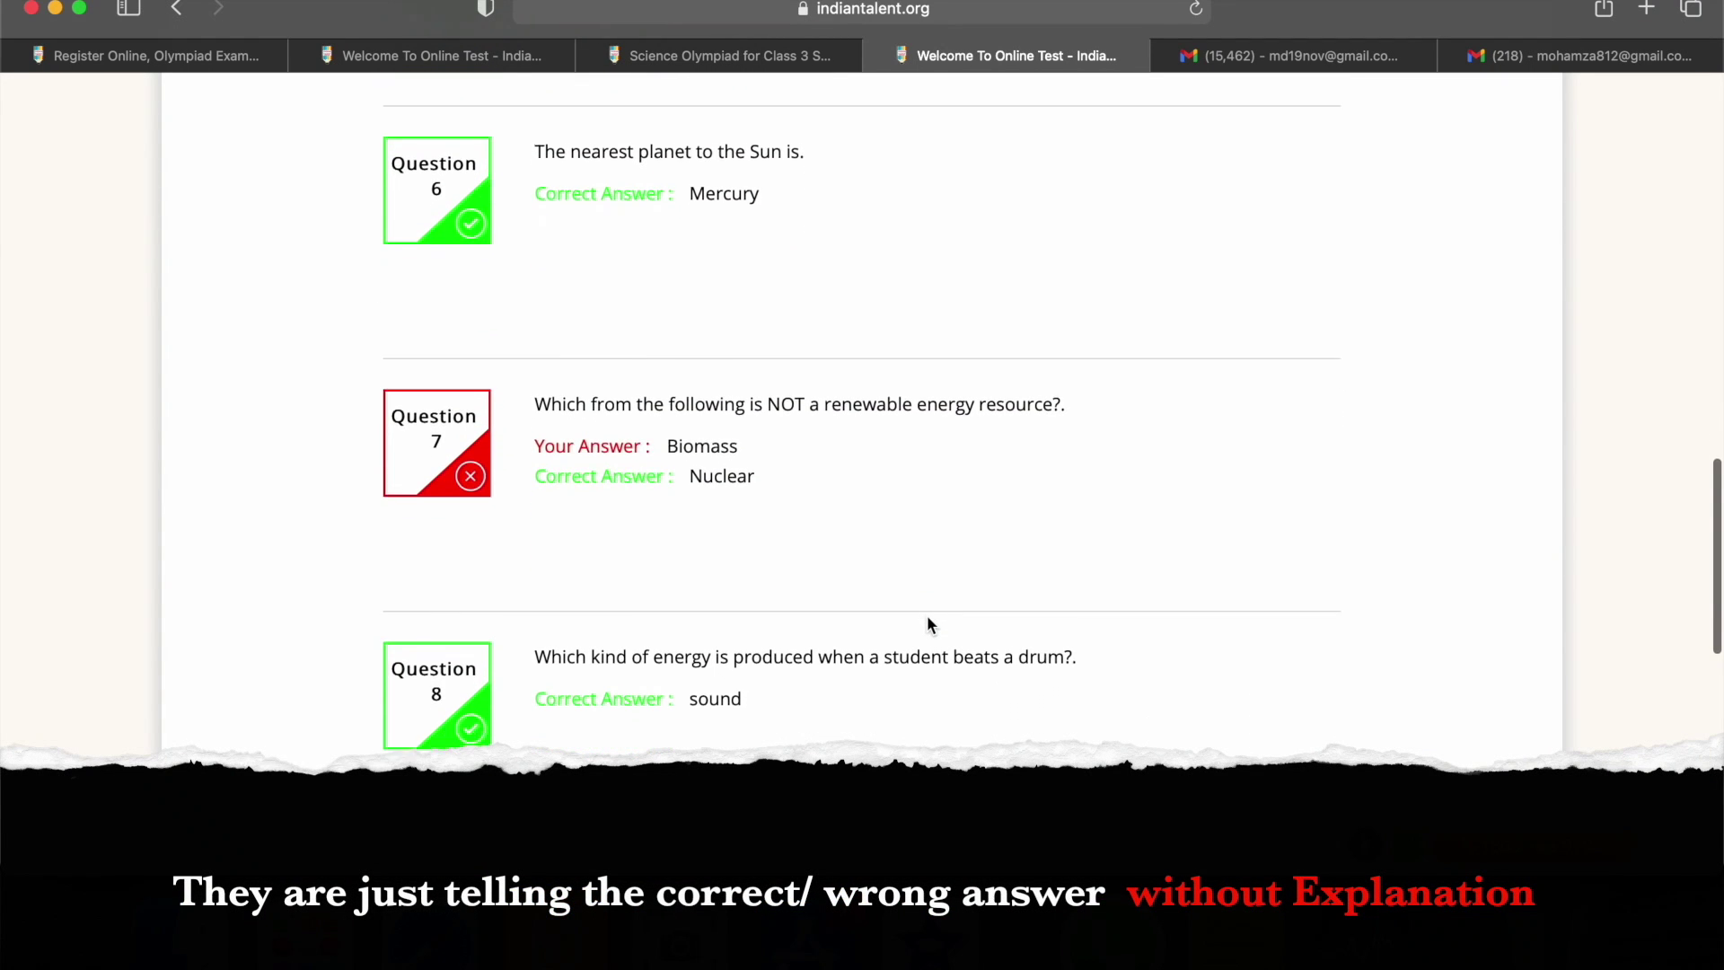
scroll(927, 616, down, 15)
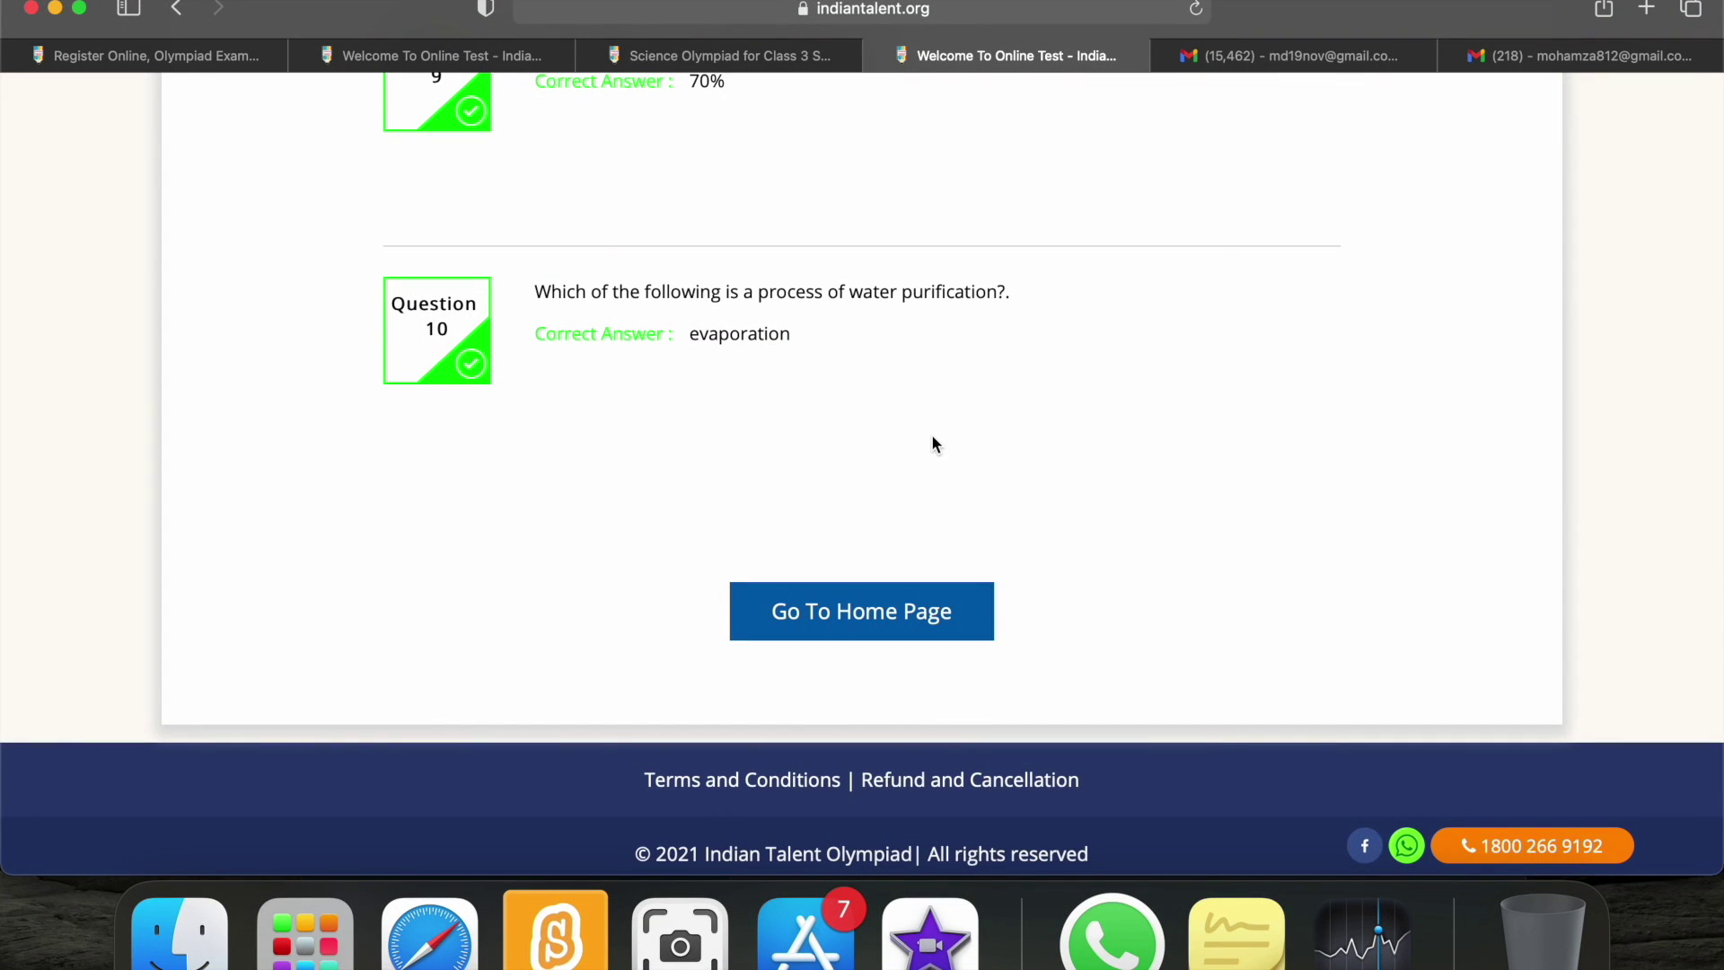
click(902, 609)
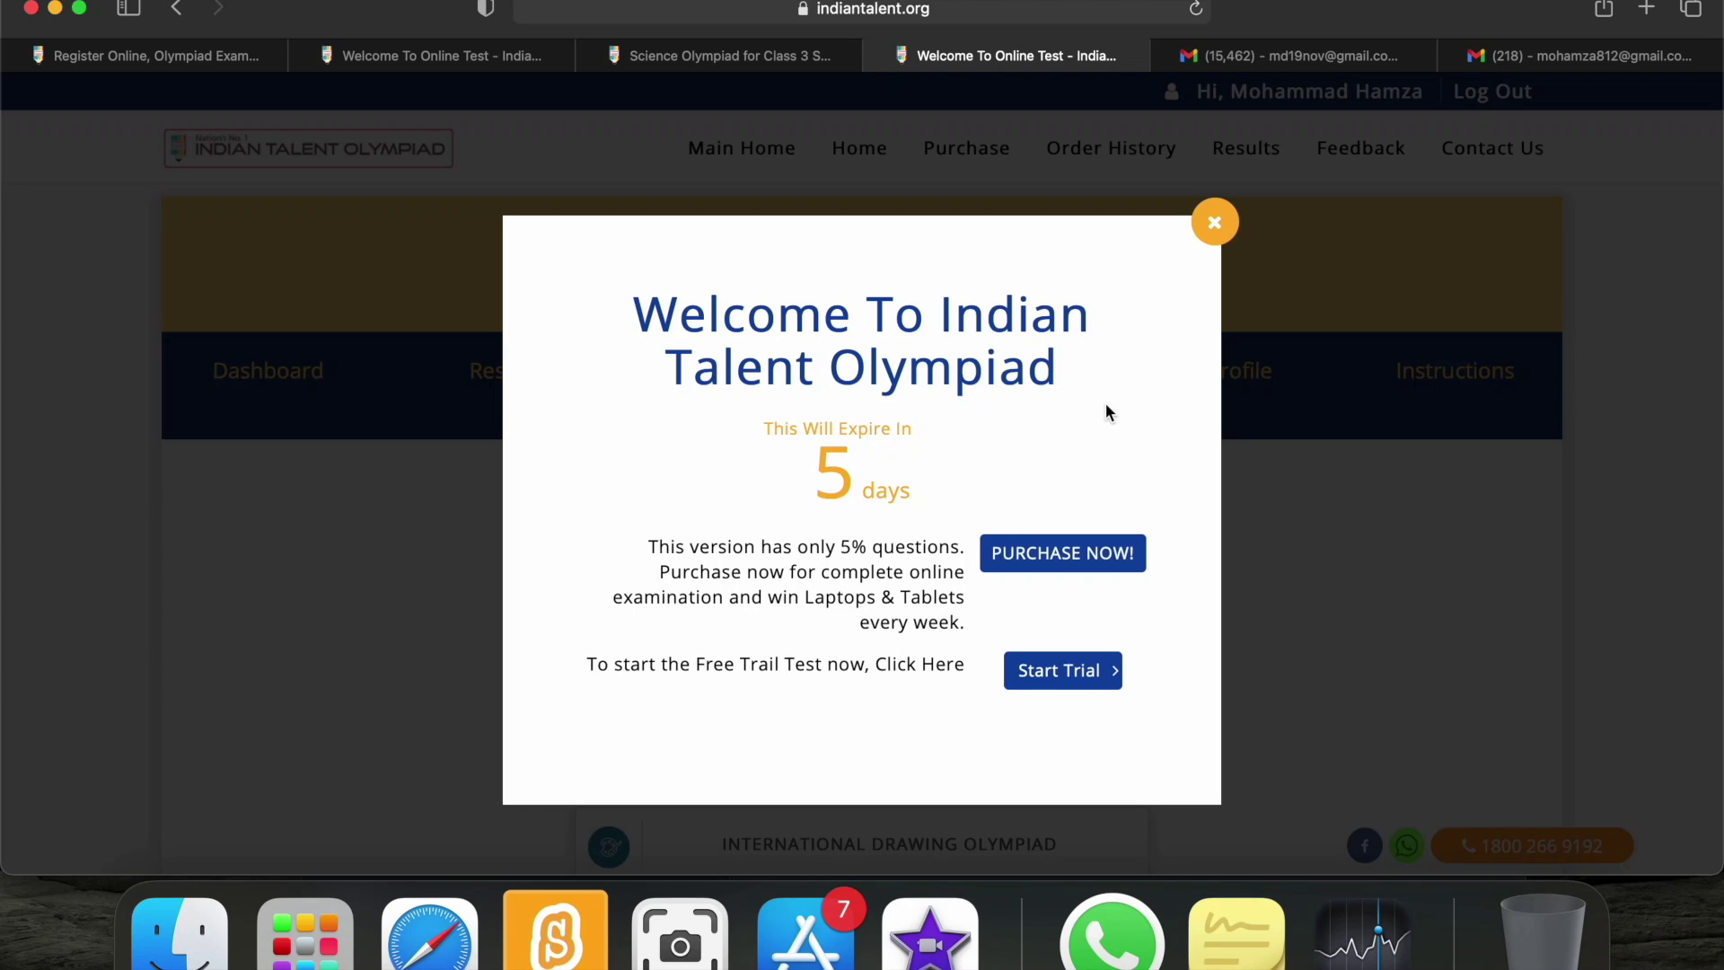
Close the welcome pop-up and scroll to the free trial package and four Power Packs, then back.
click(1213, 233)
scroll(1320, 643, down, 1)
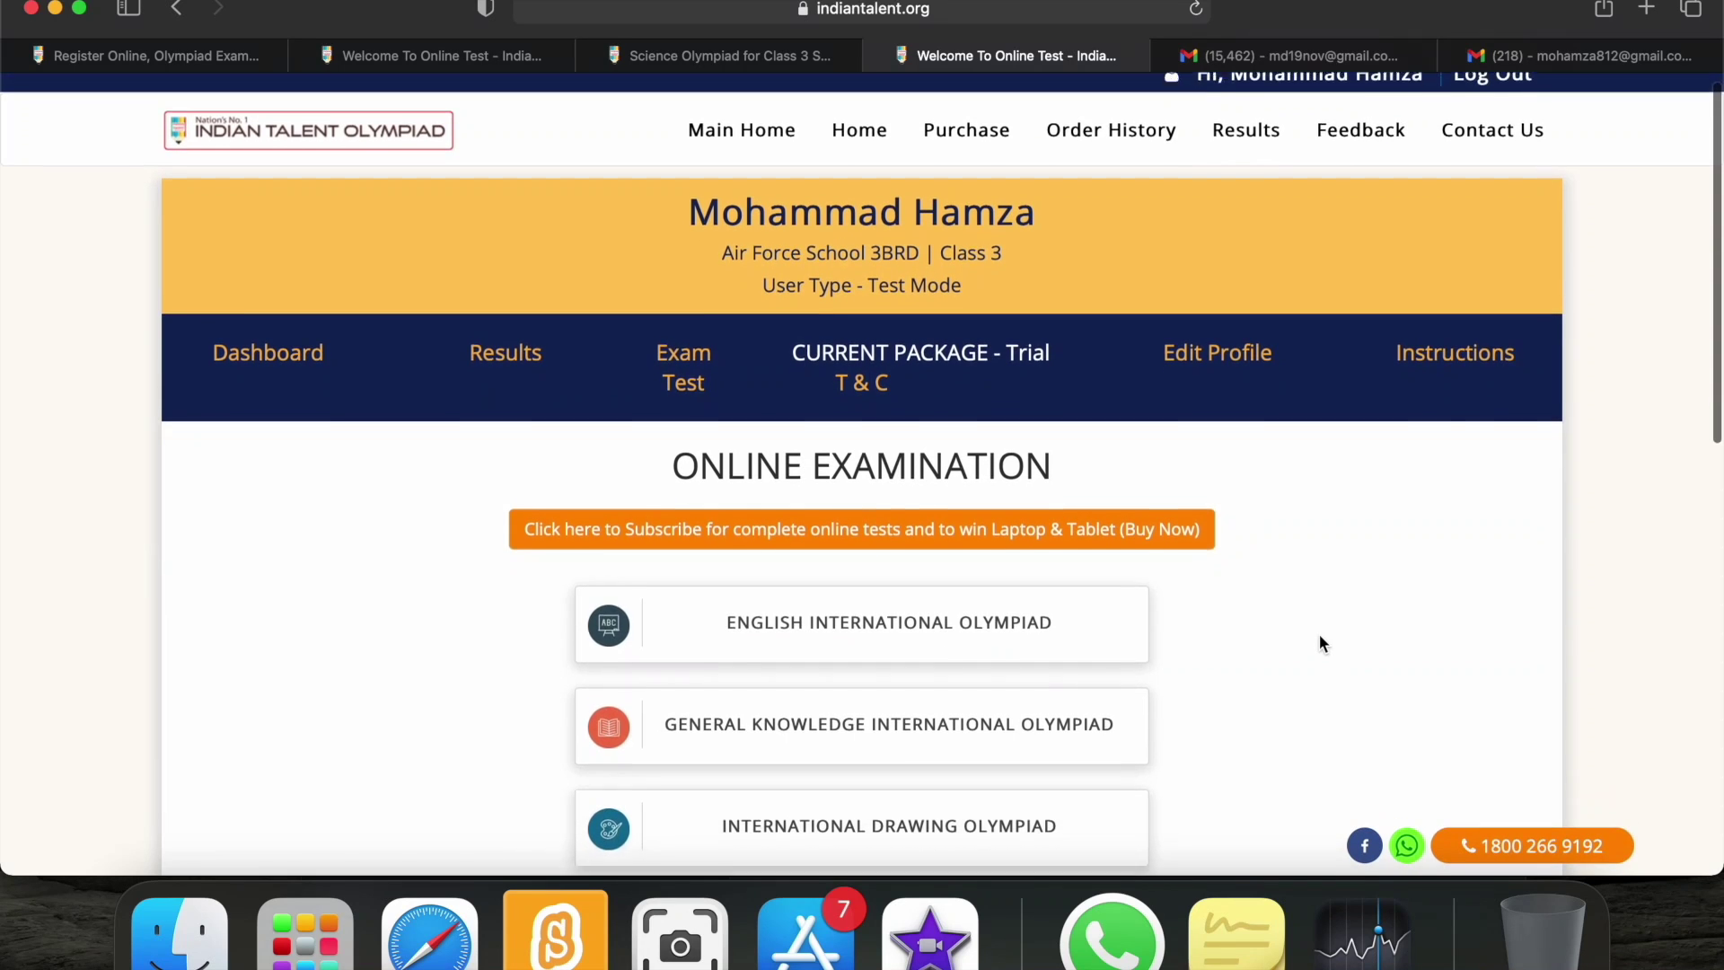
scroll(1320, 643, down, 5)
scroll(1320, 639, down, 15)
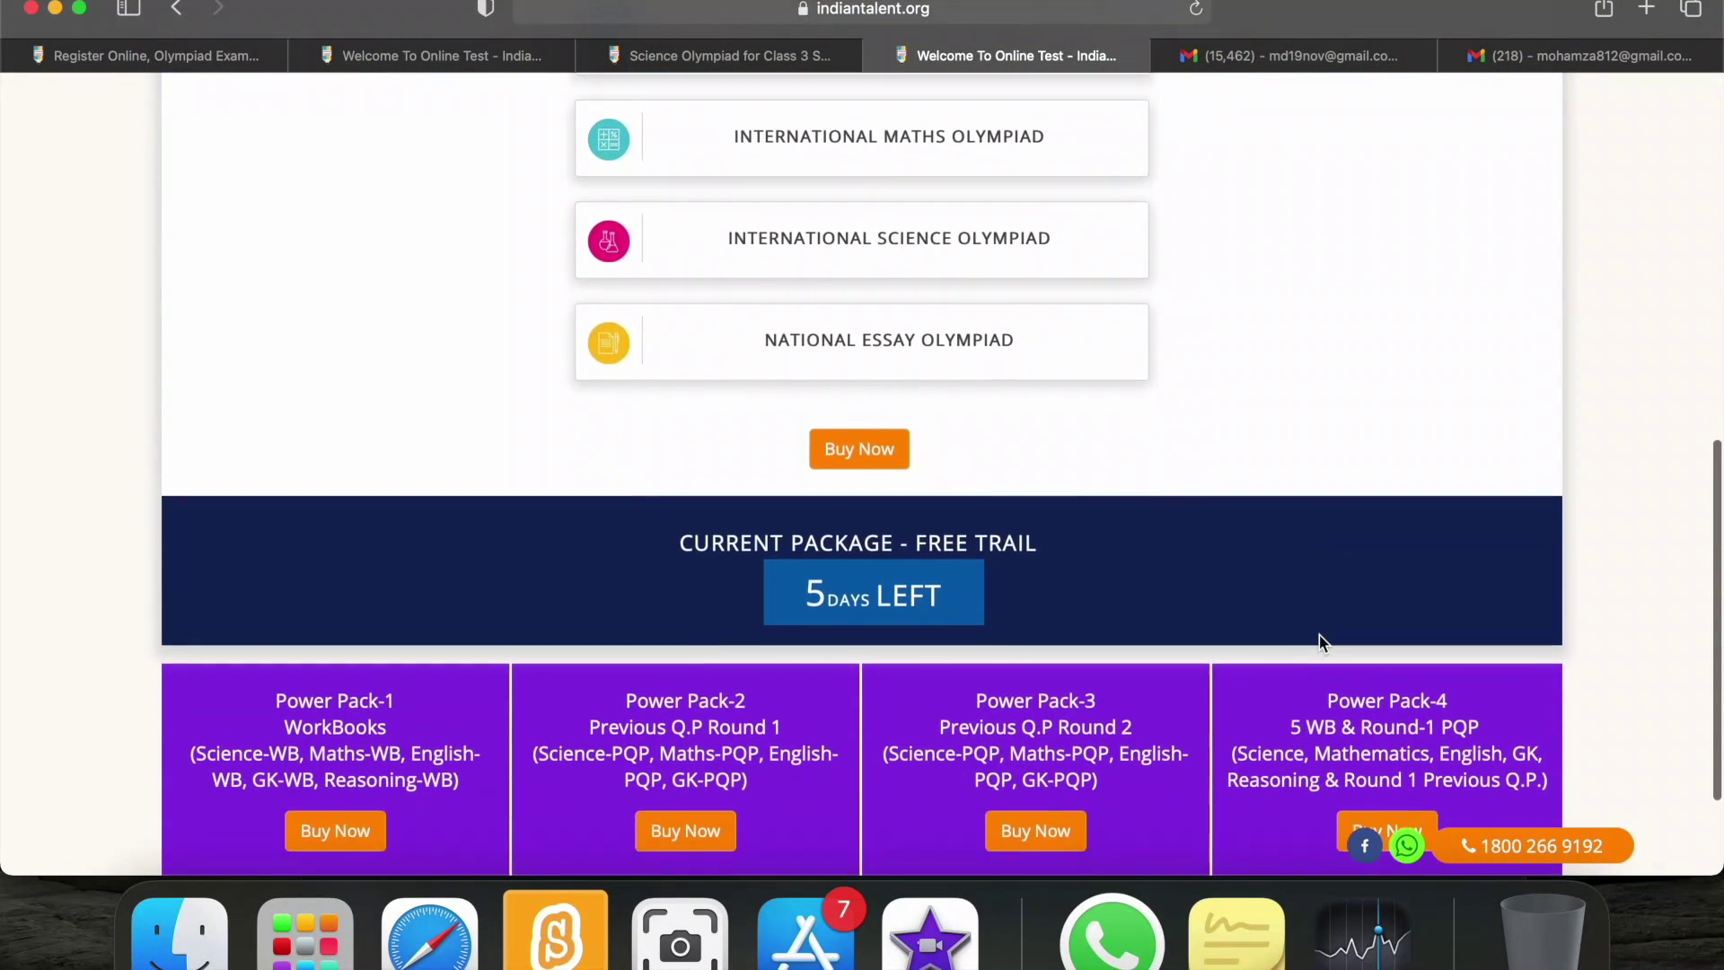
scroll(1320, 641, down, 2)
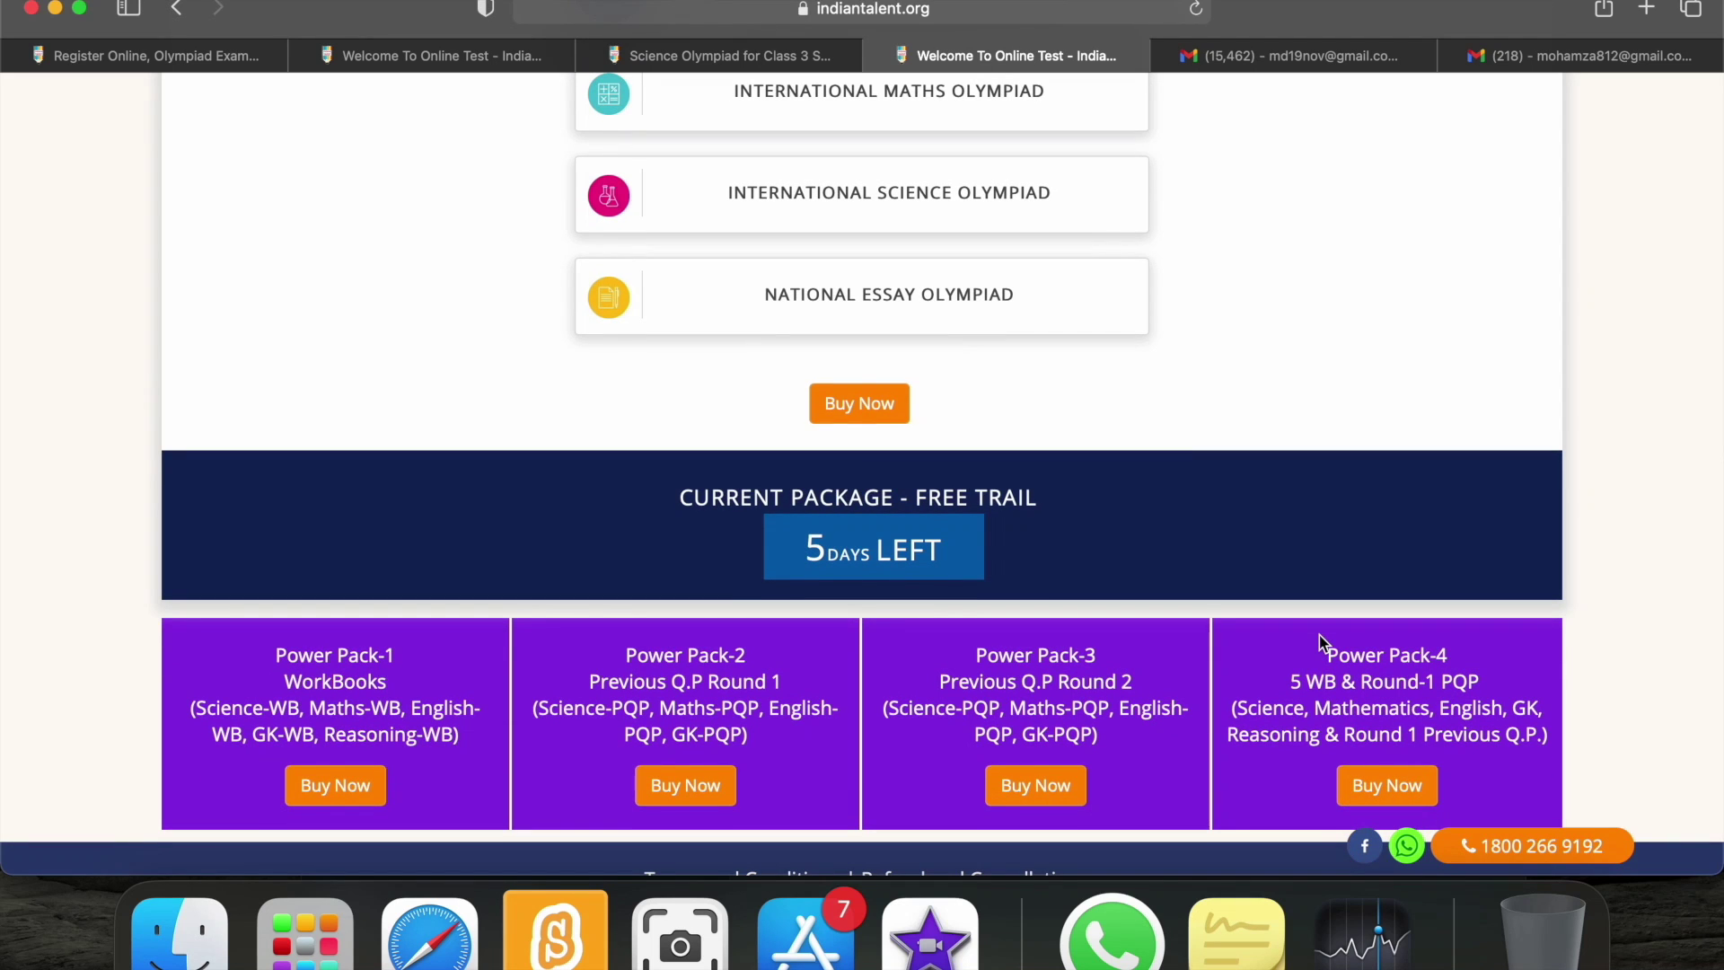
scroll(1318, 634, down, 1)
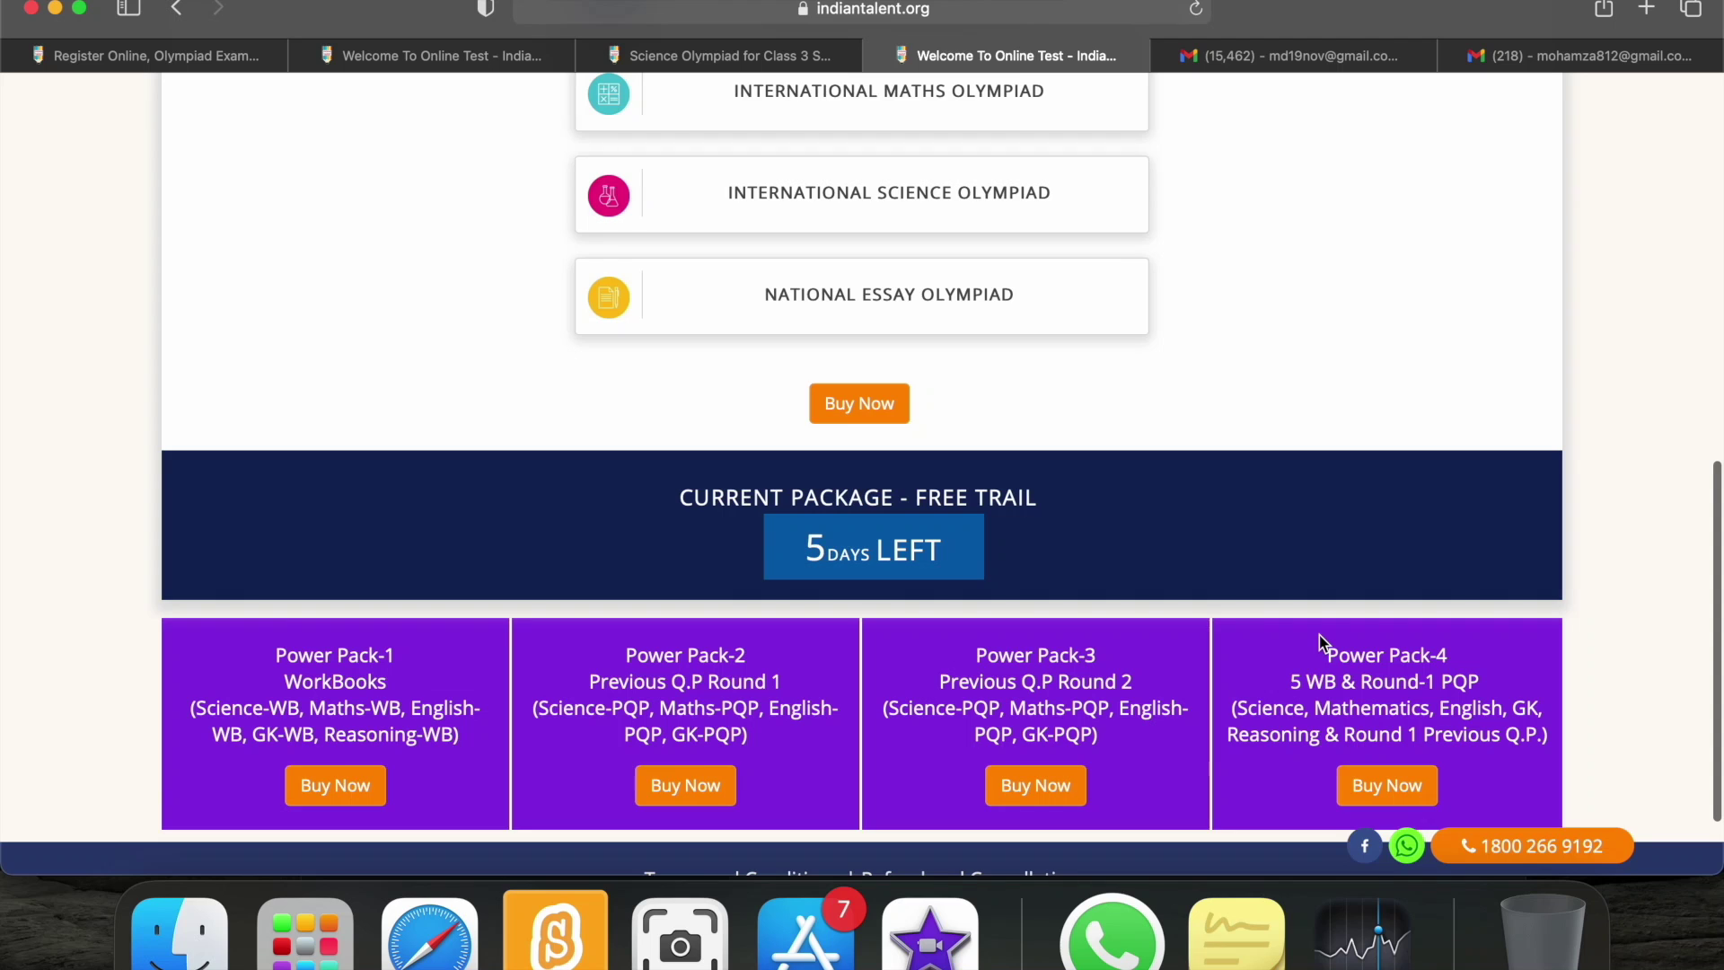
scroll(1318, 634, down, 3)
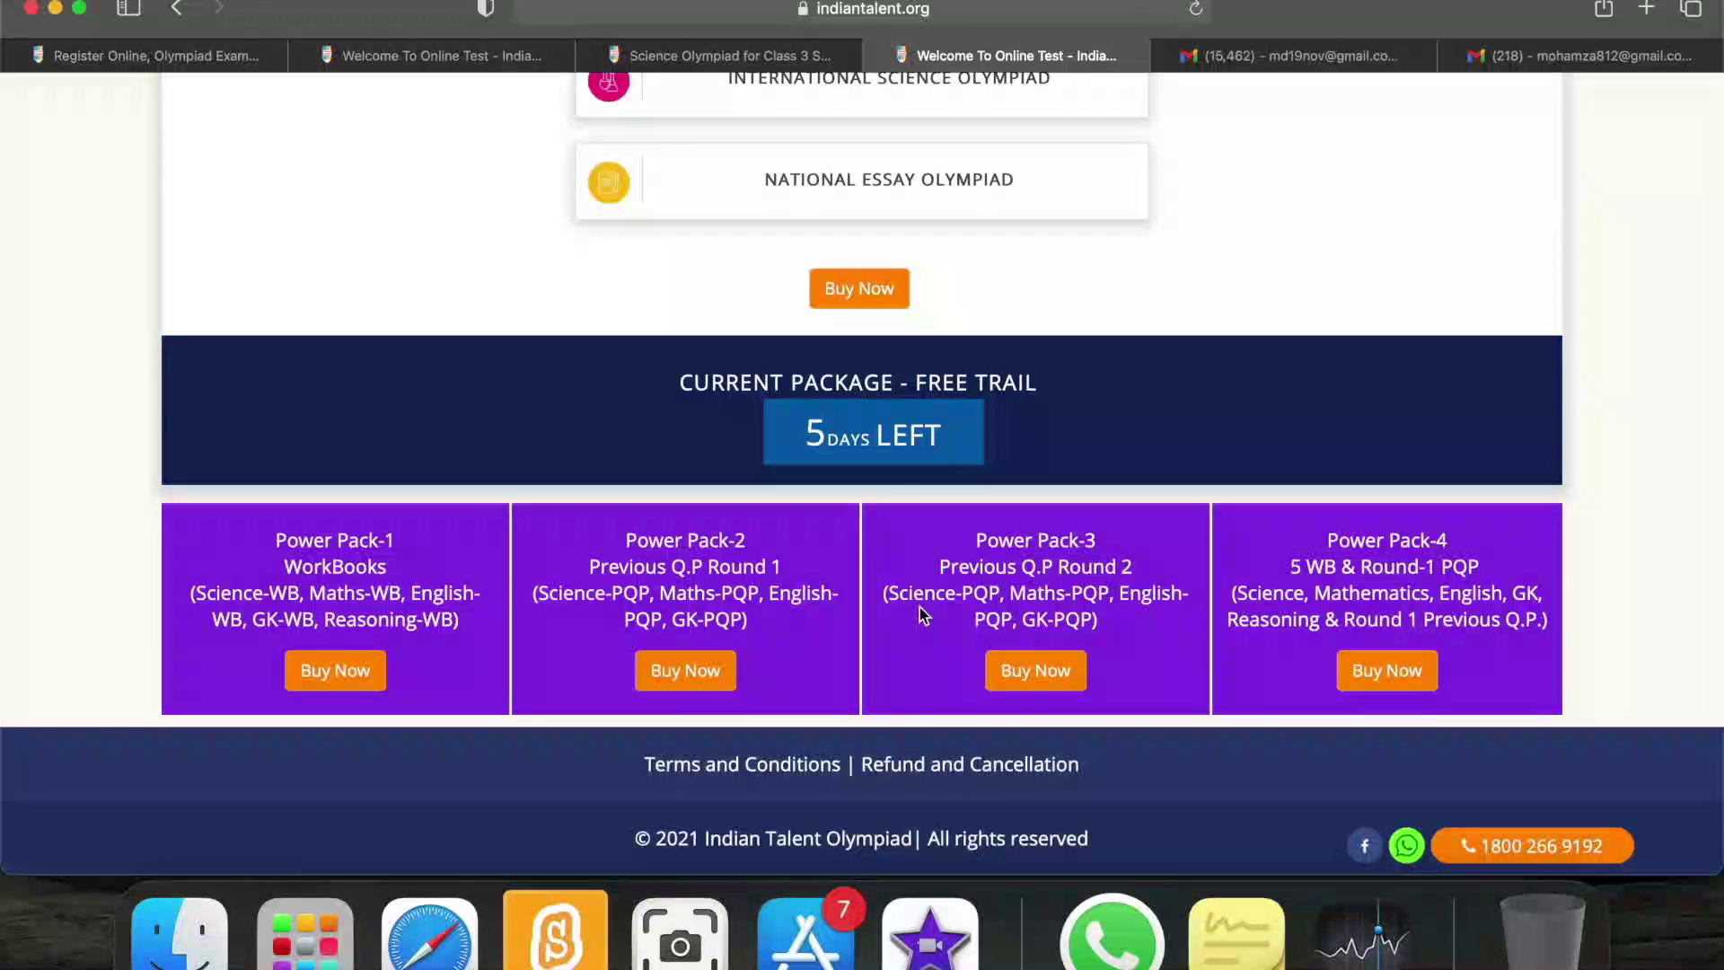
scroll(919, 607, up, 15)
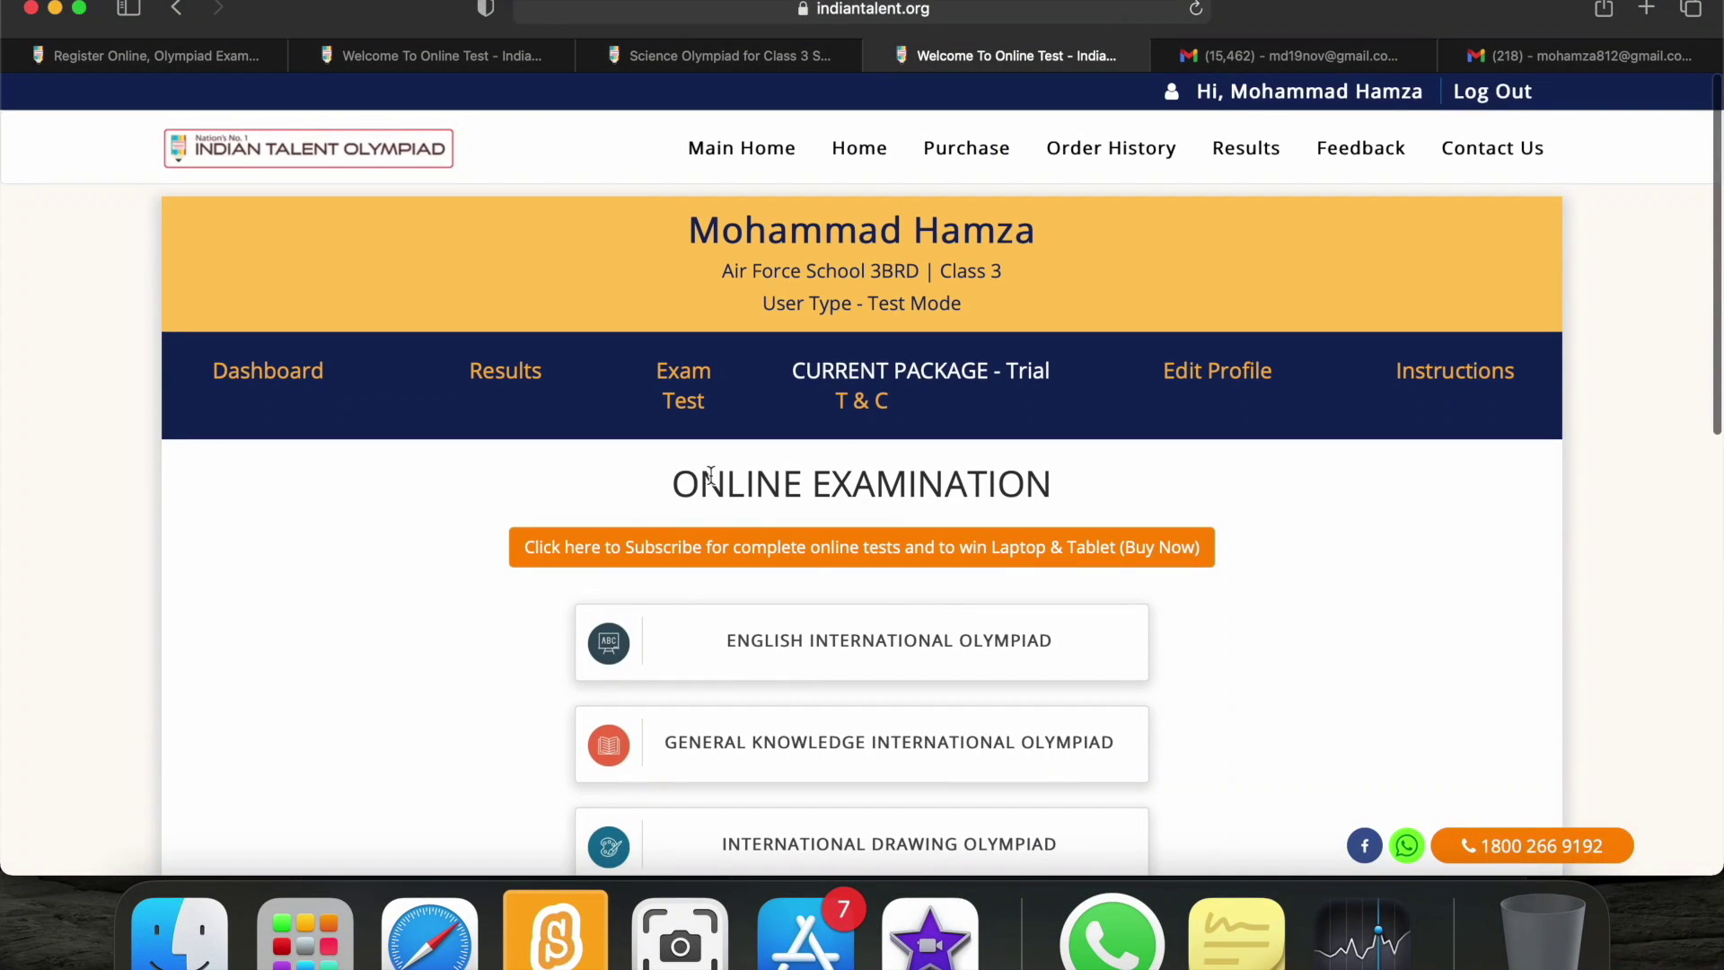
Open the Dashboard, dismiss the welcome pop-up, and browse the Results of Saturday Test table.
click(289, 374)
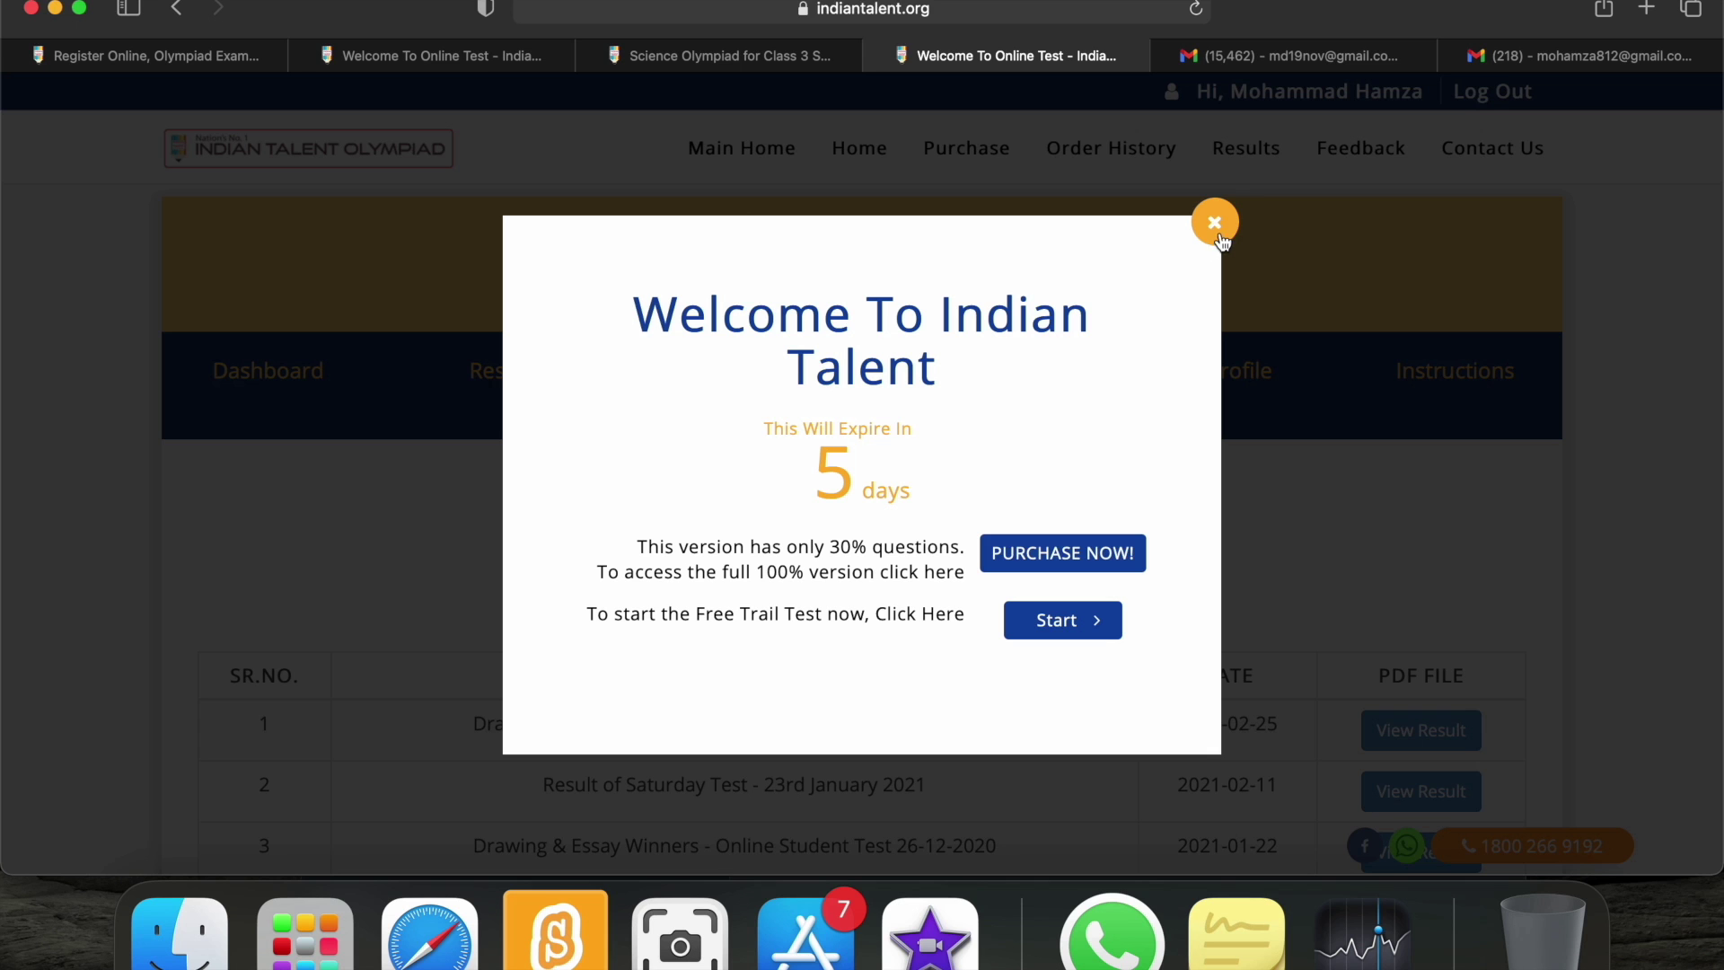
click(1216, 222)
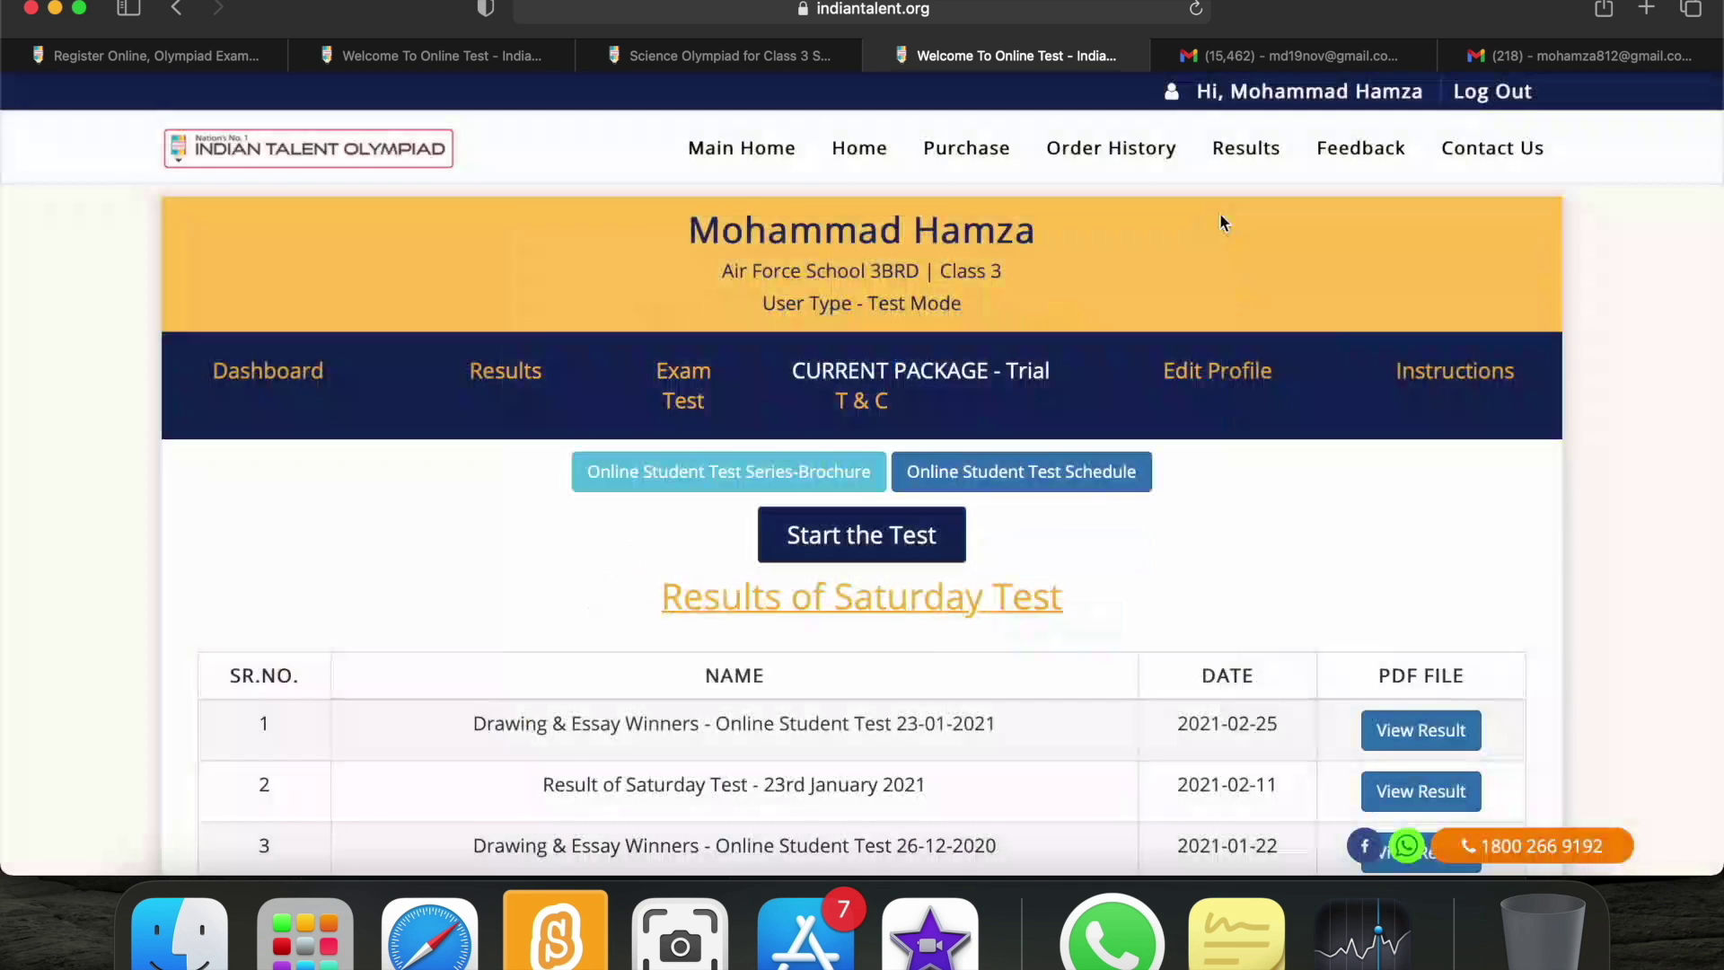
scroll(783, 819, down, 4)
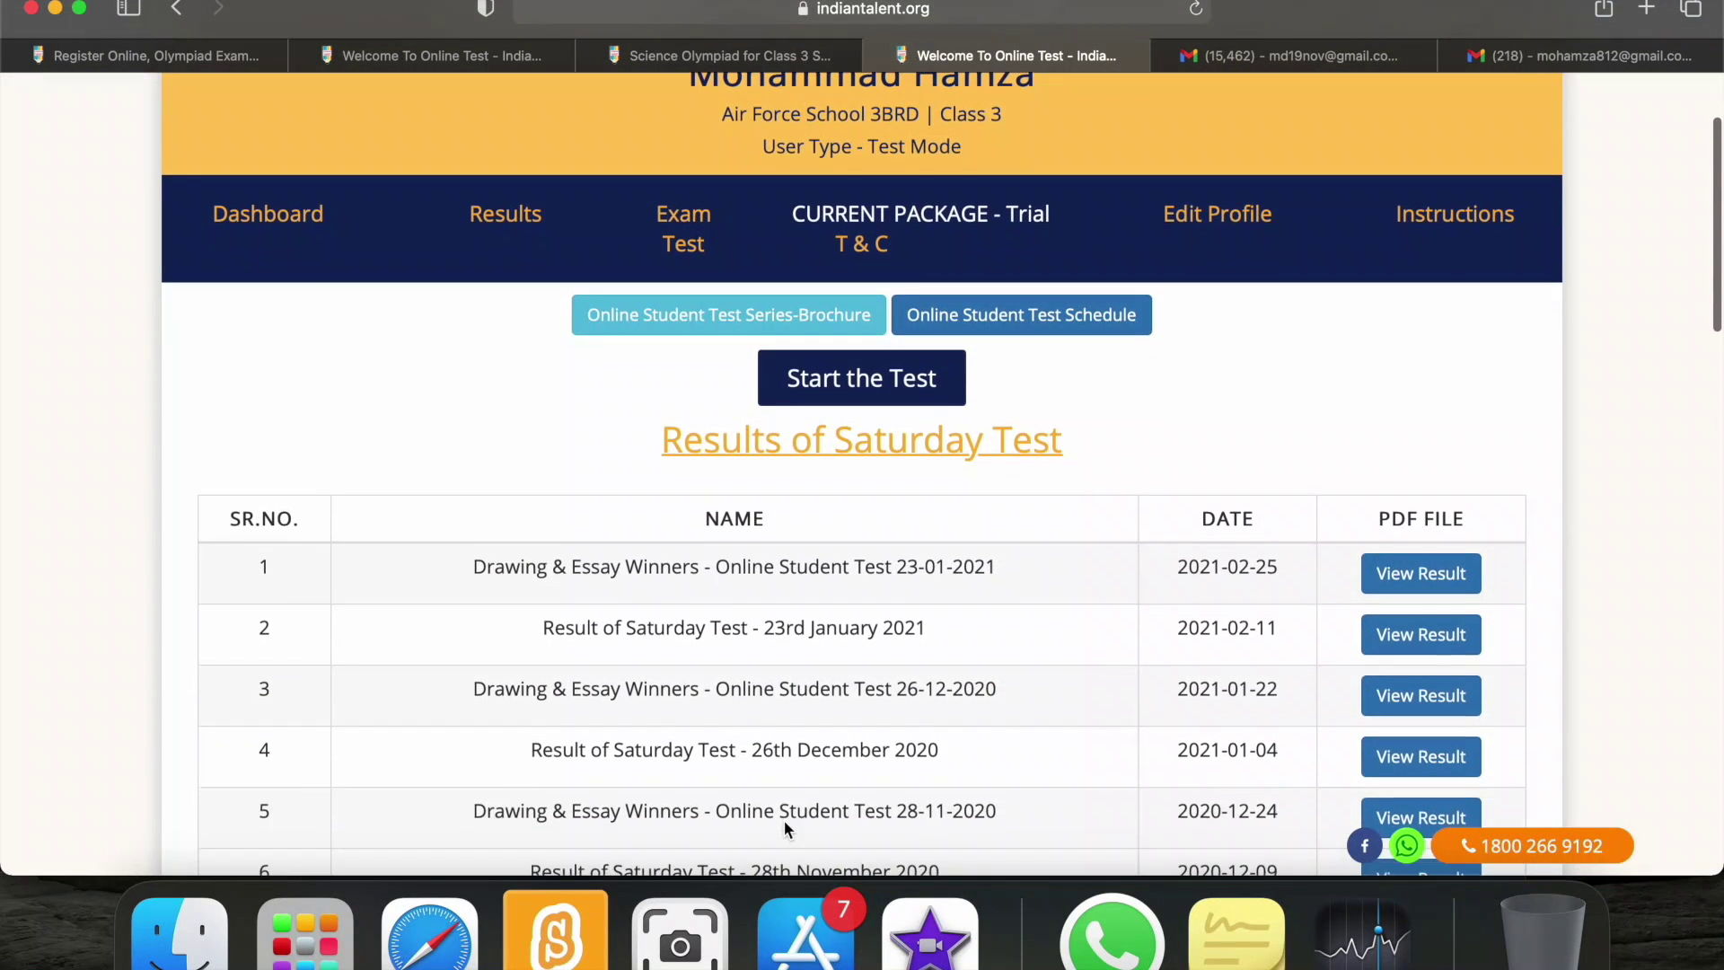
scroll(784, 821, down, 10)
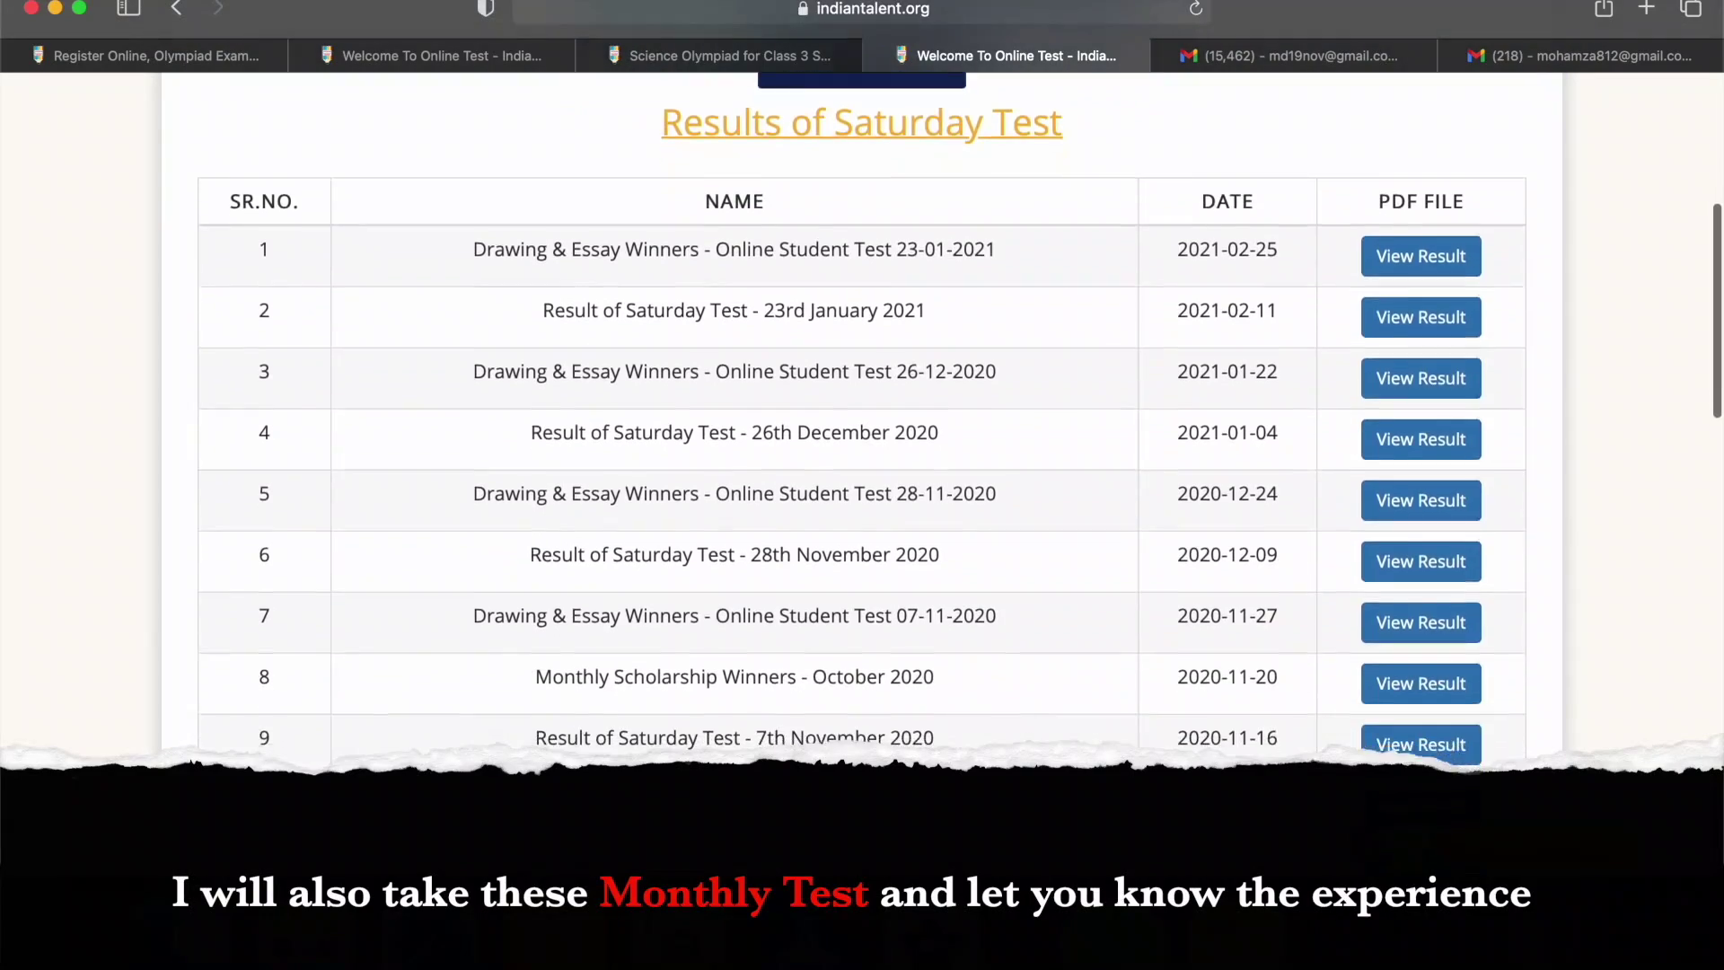
scroll(862, 413, down, 18)
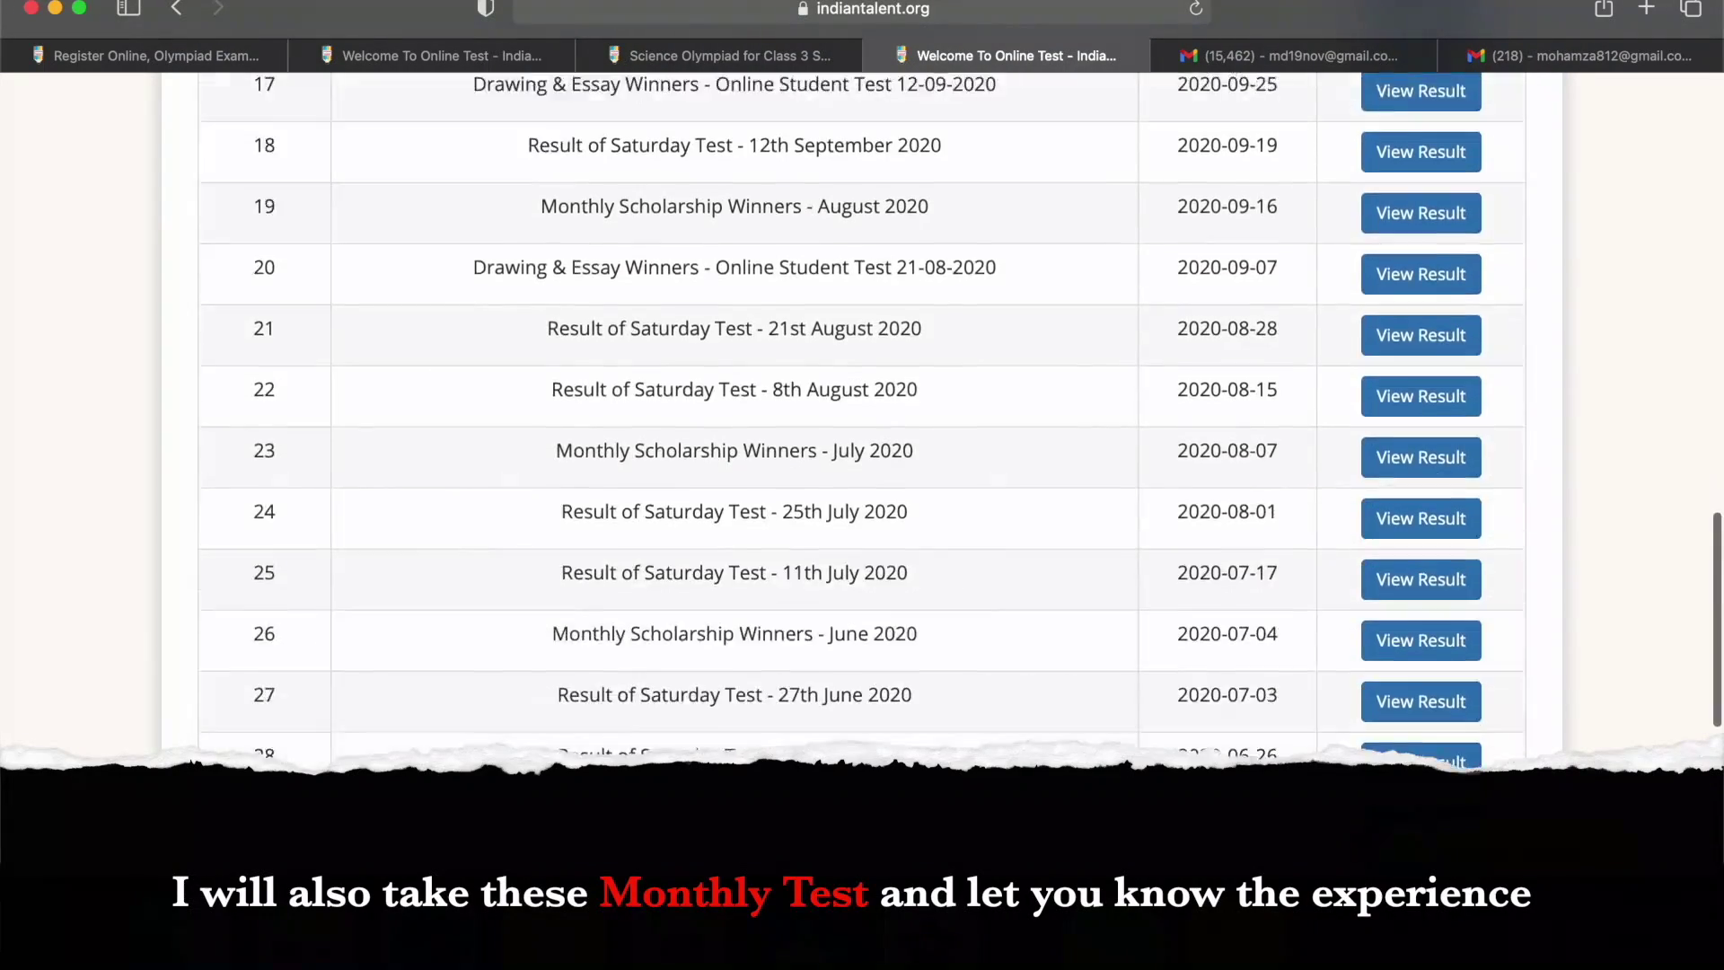
scroll(862, 413, up, 3)
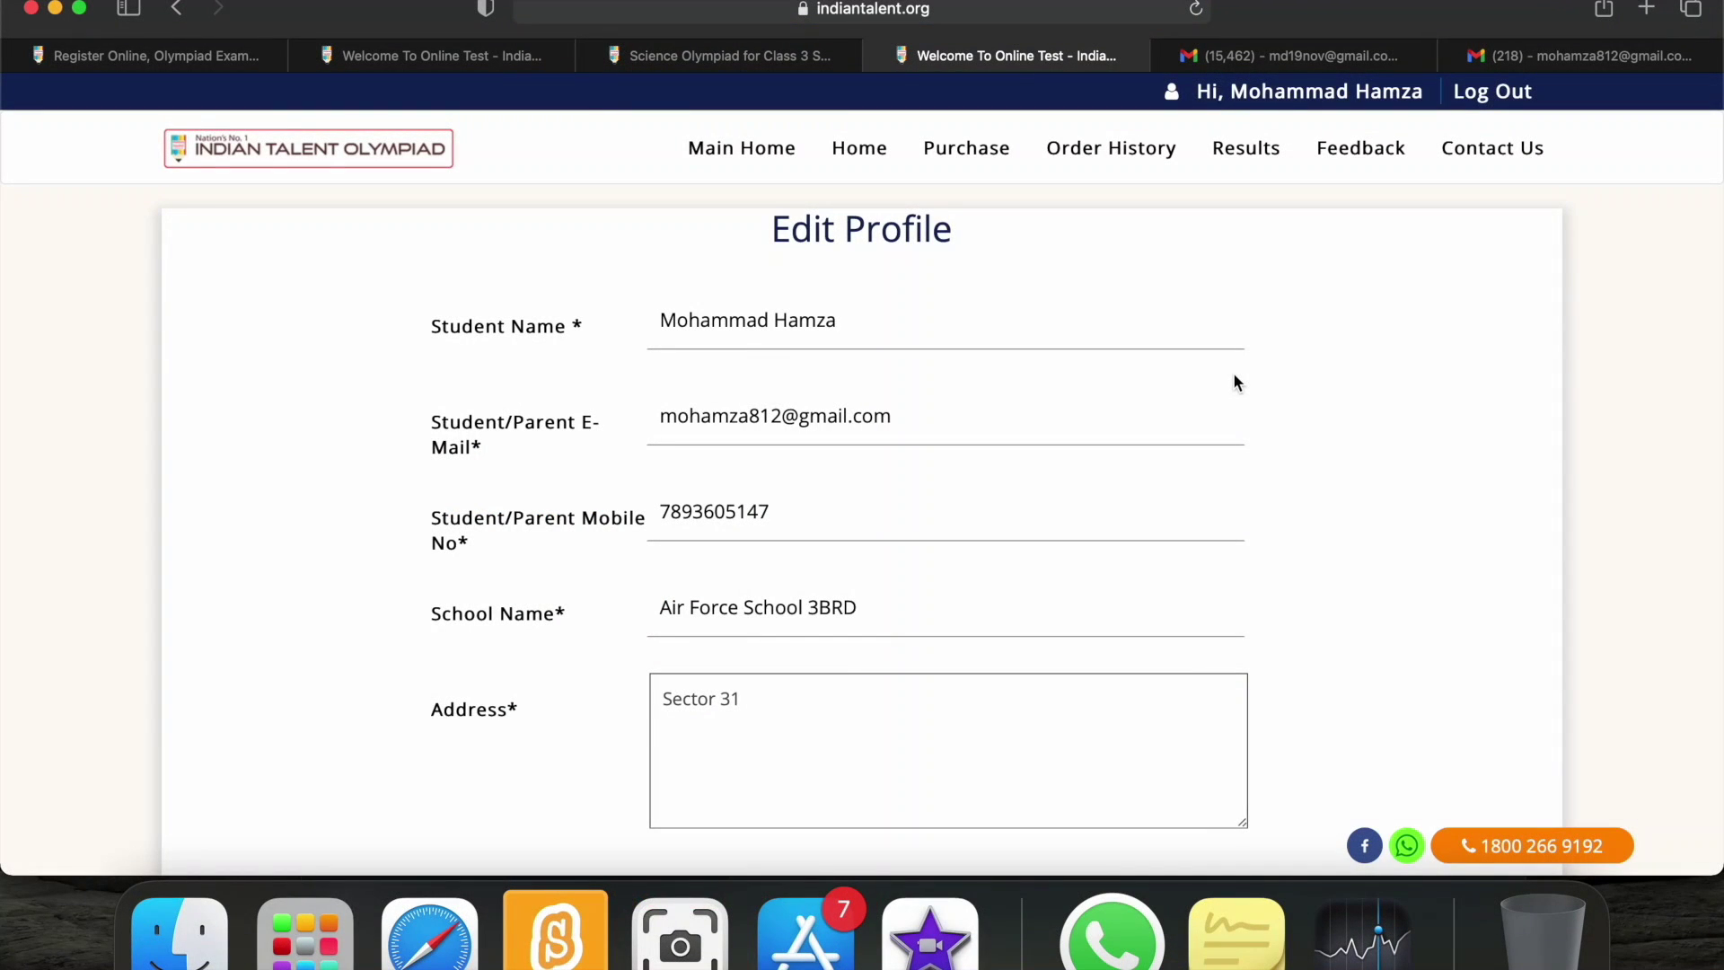
Scroll through the saved profile fields, then go back to the Online Examination page.
scroll(1239, 546, down, 8)
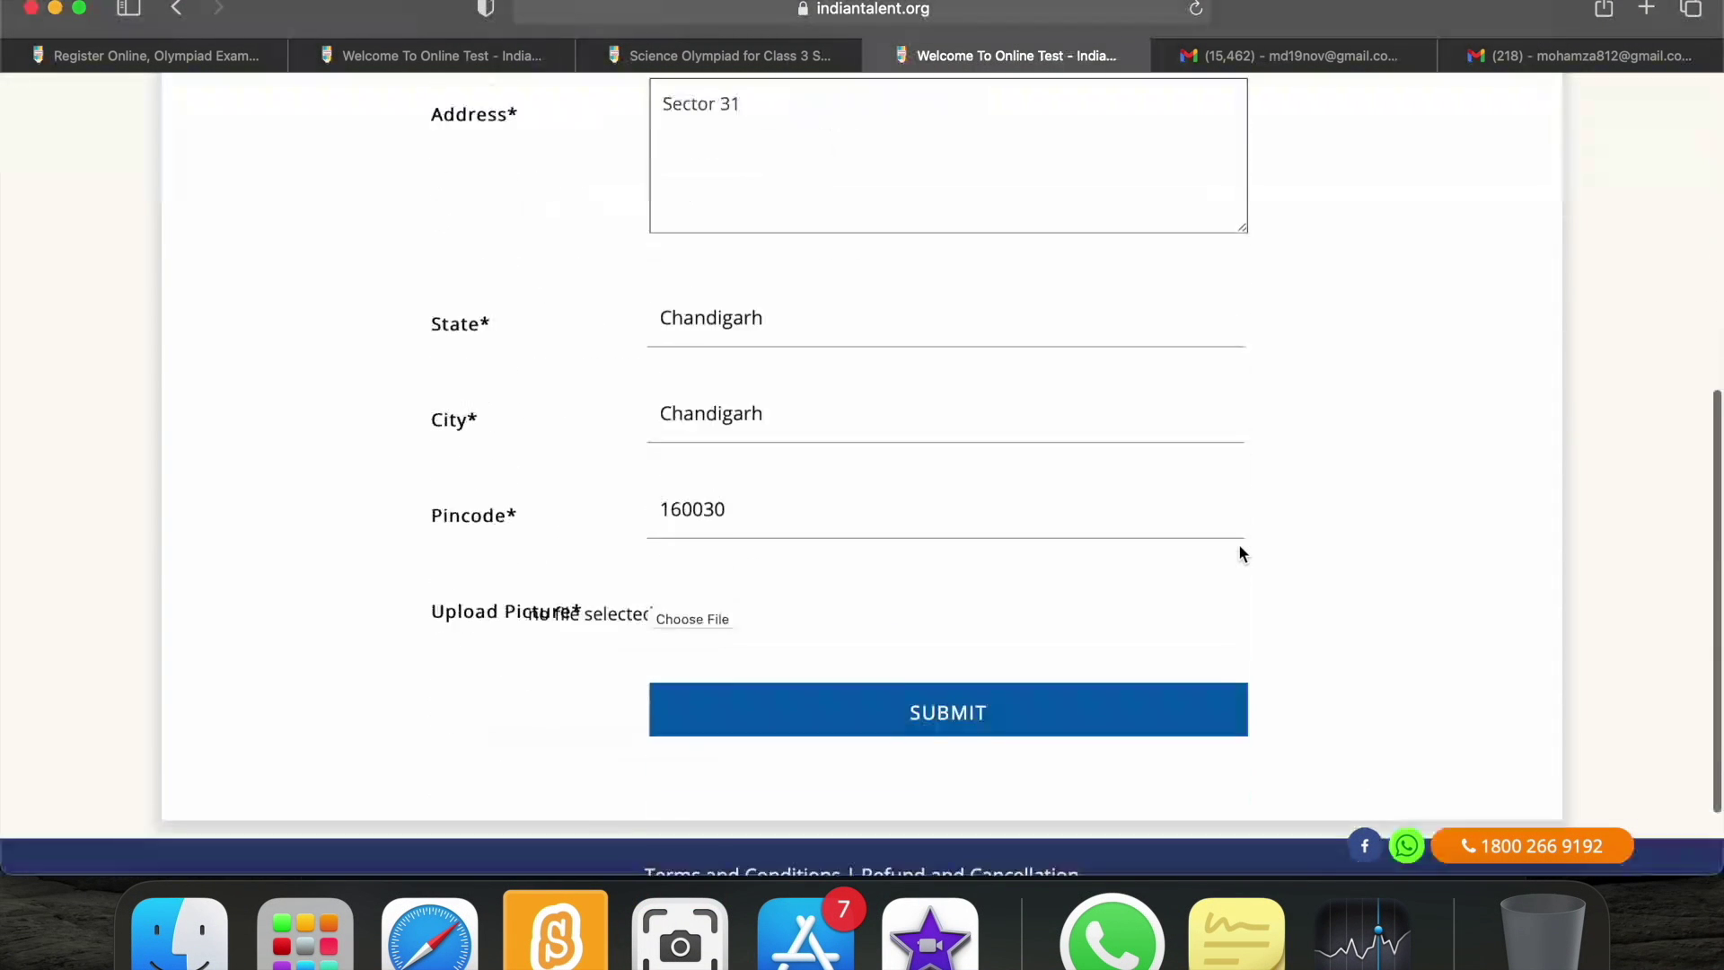
scroll(1239, 549, up, 7)
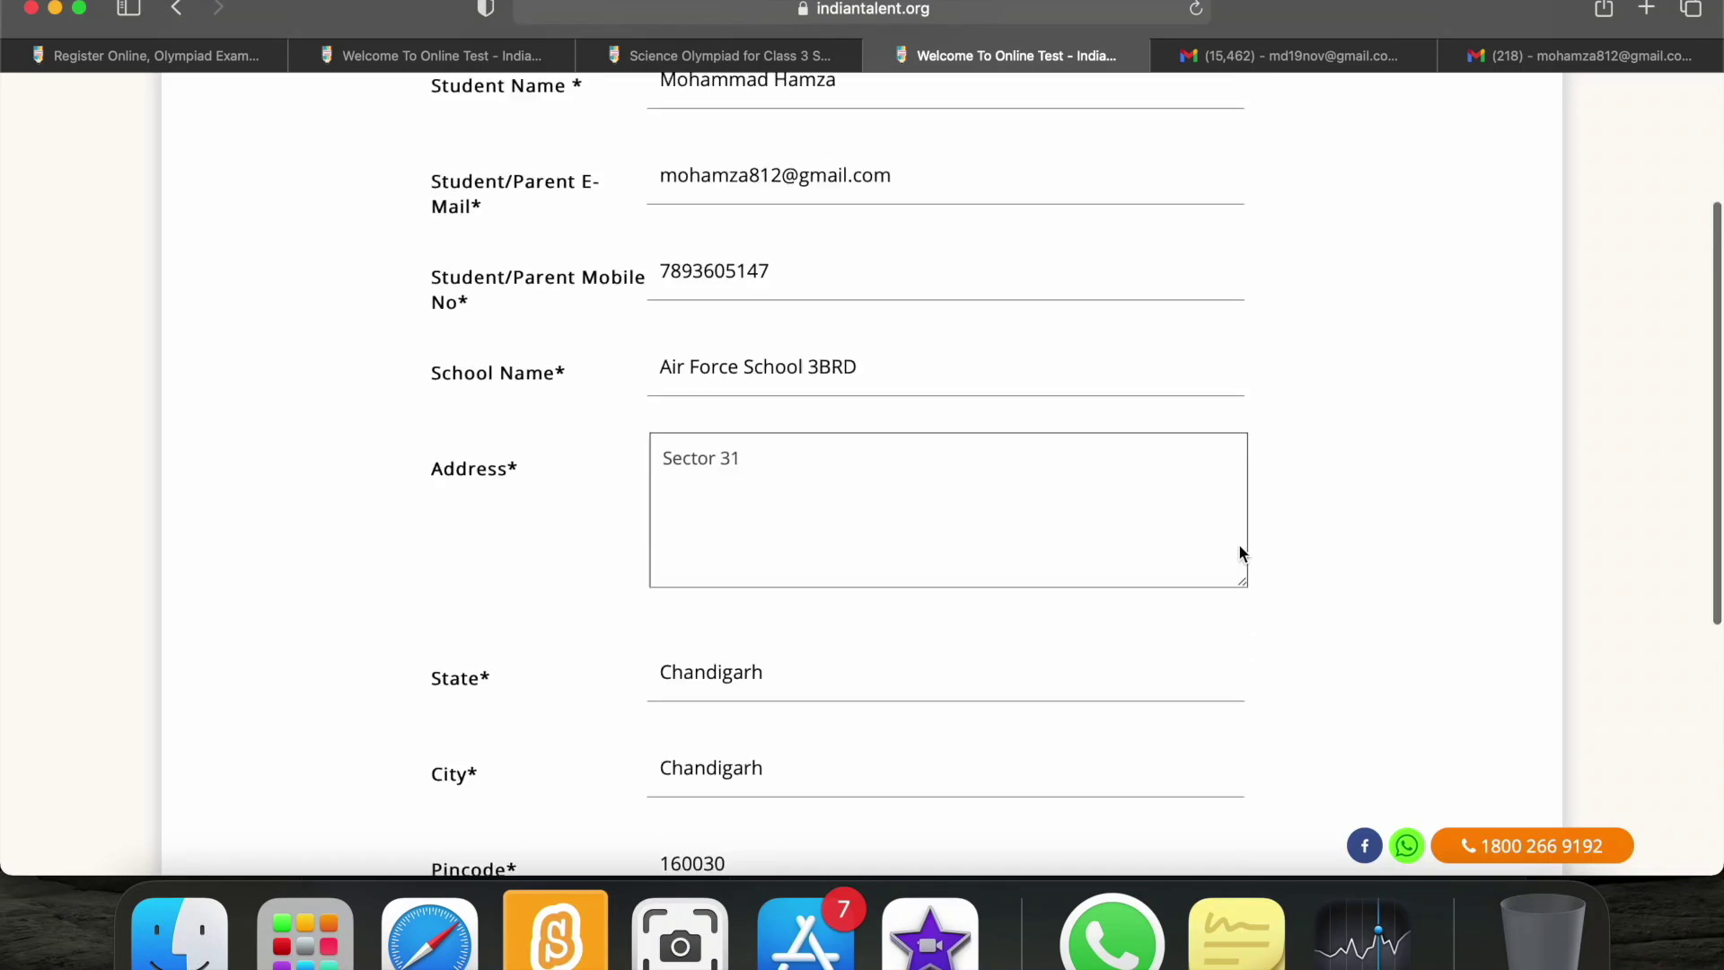
scroll(1242, 552, up, 2)
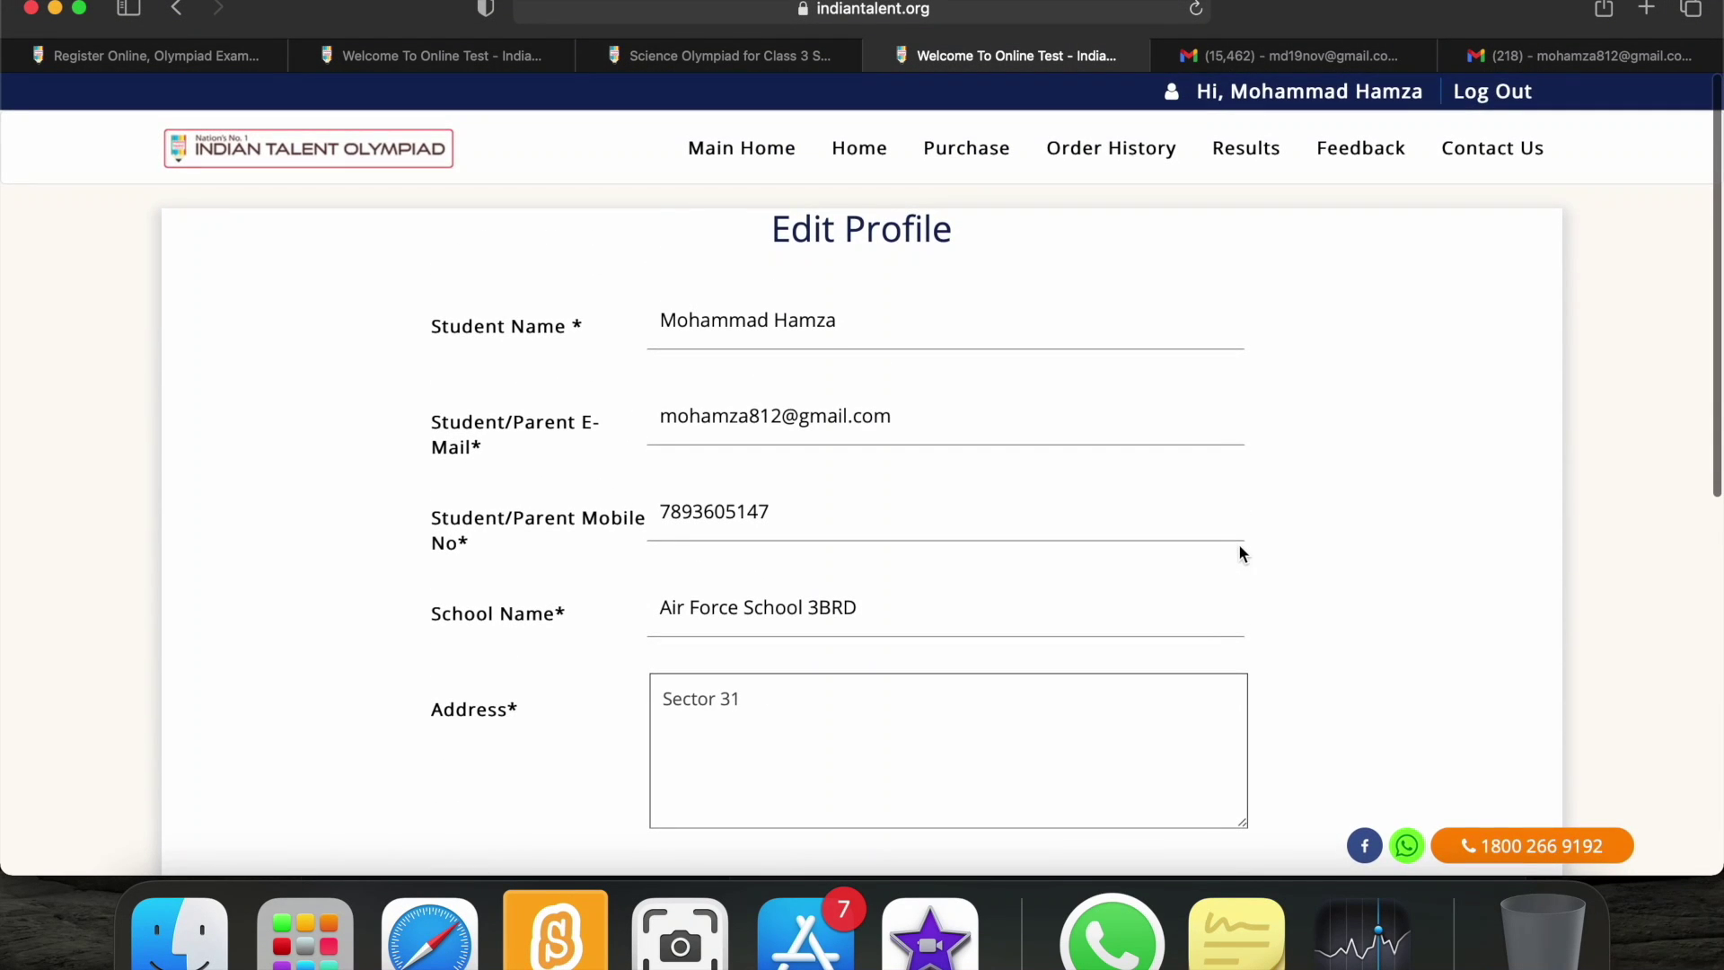
click(179, 18)
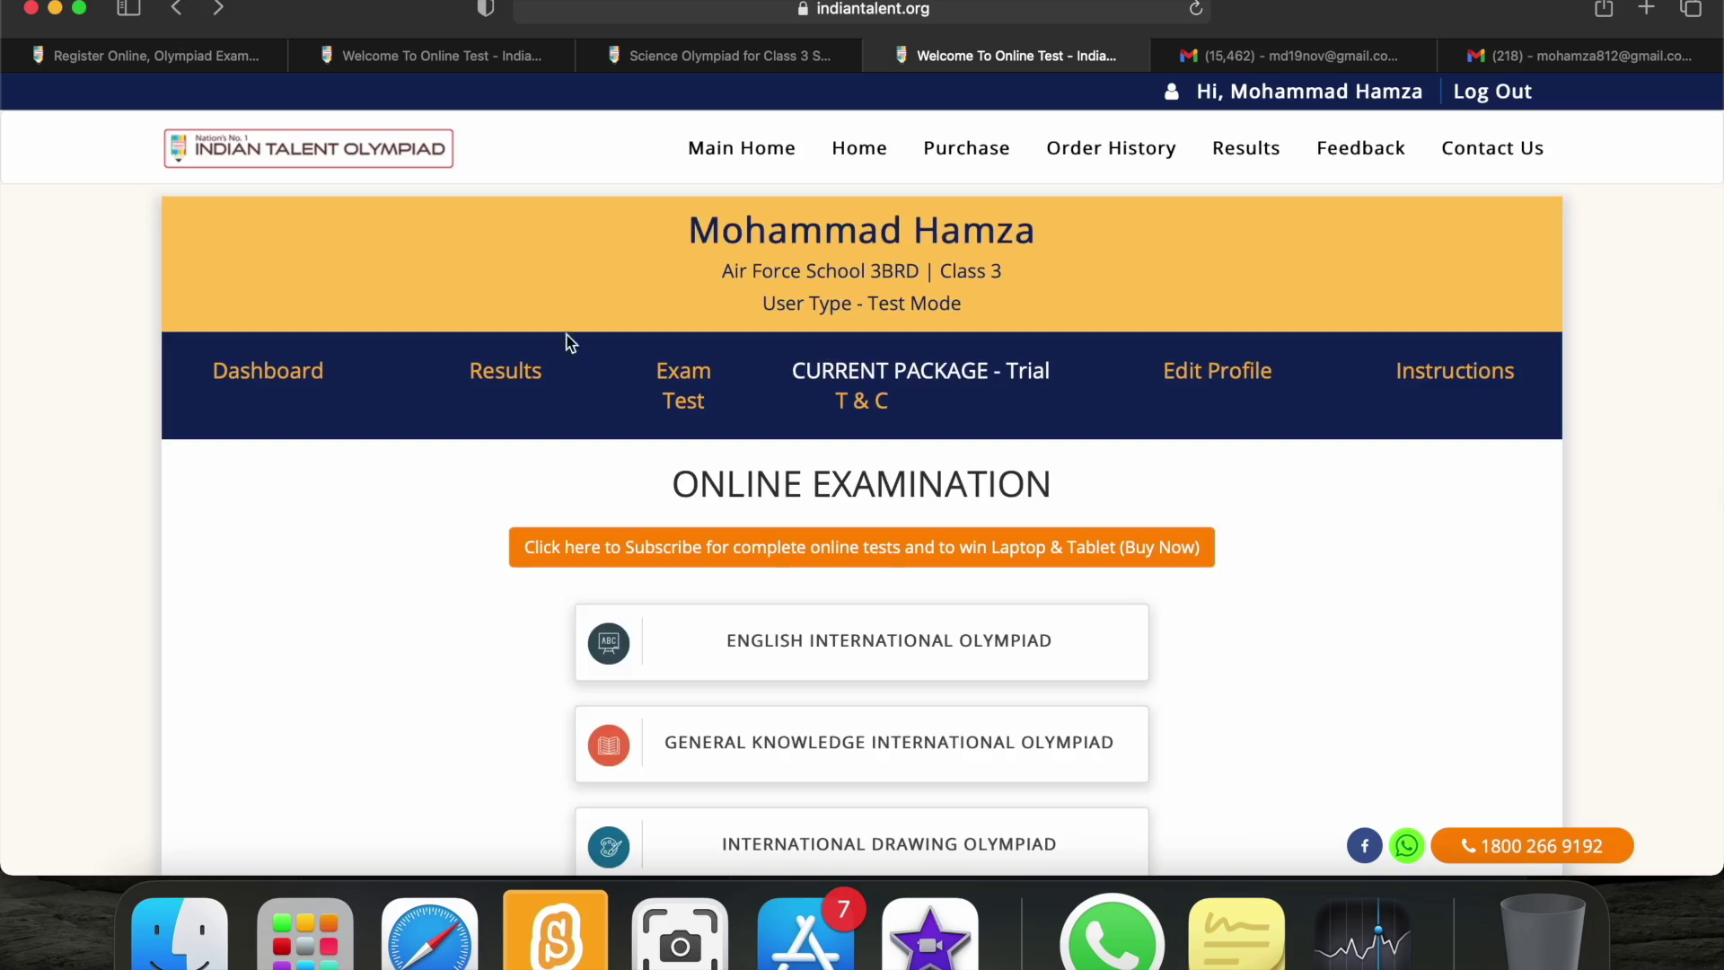